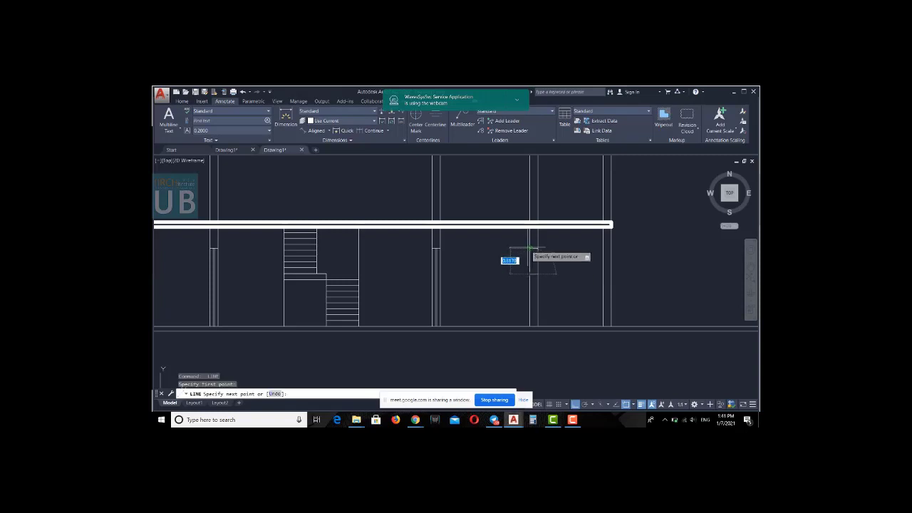
Start a line at the left jamb, abandon it, and zoom in on the stairs
key("Escape")
key("Escape")
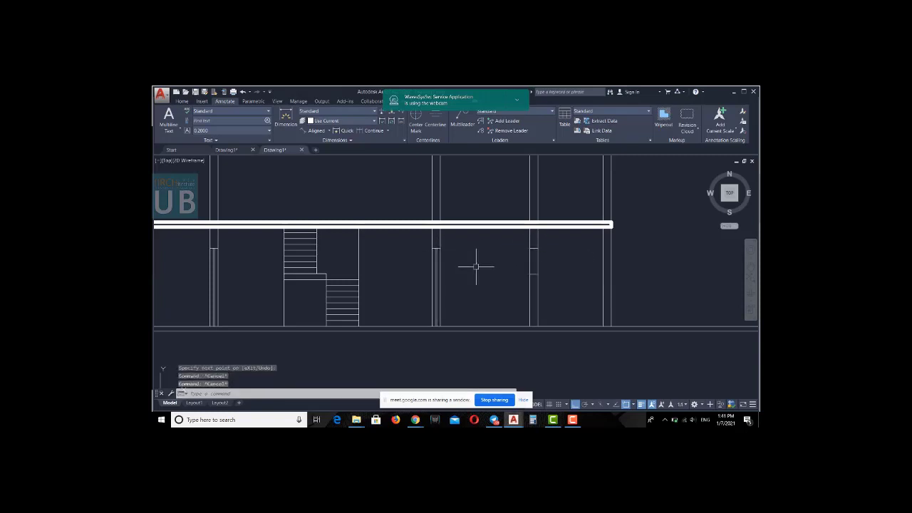
type("l")
key("Return")
left_click(440, 249)
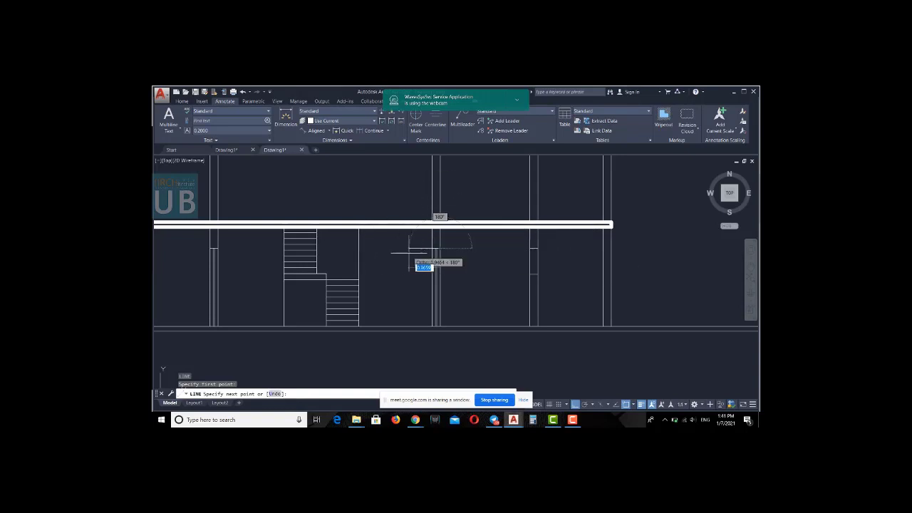
middle_click_drag(407, 249, 526, 266)
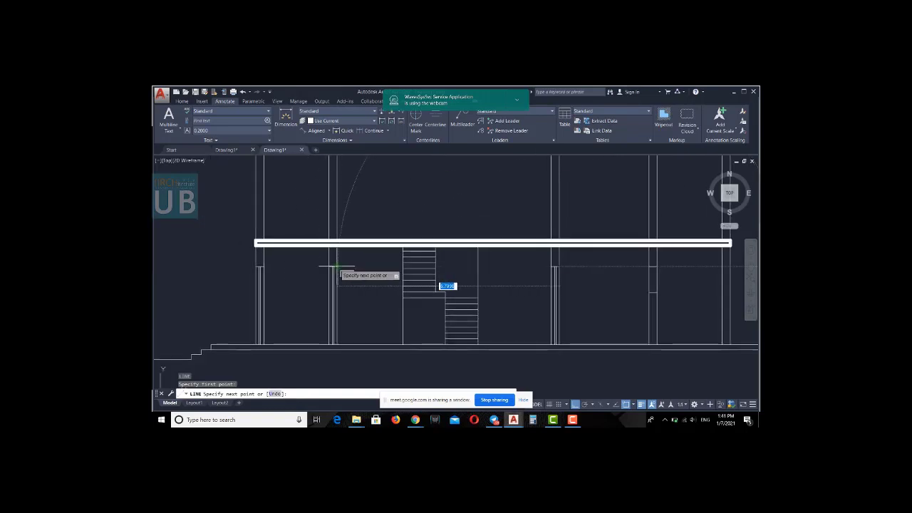
key("Escape")
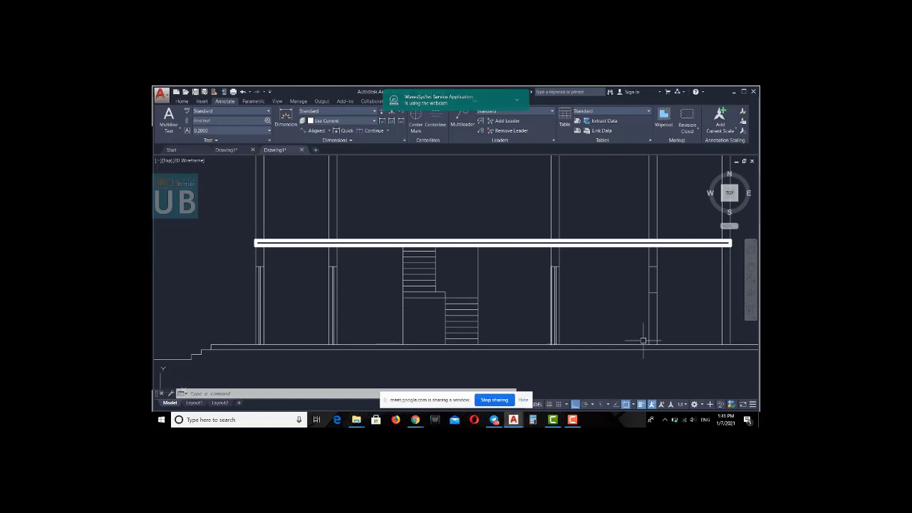
mouse_move(510, 307)
middle_mouse_down()
mouse_move(492, 278)
mouse_move(505, 260)
middle_mouse_up()
left_click(505, 261)
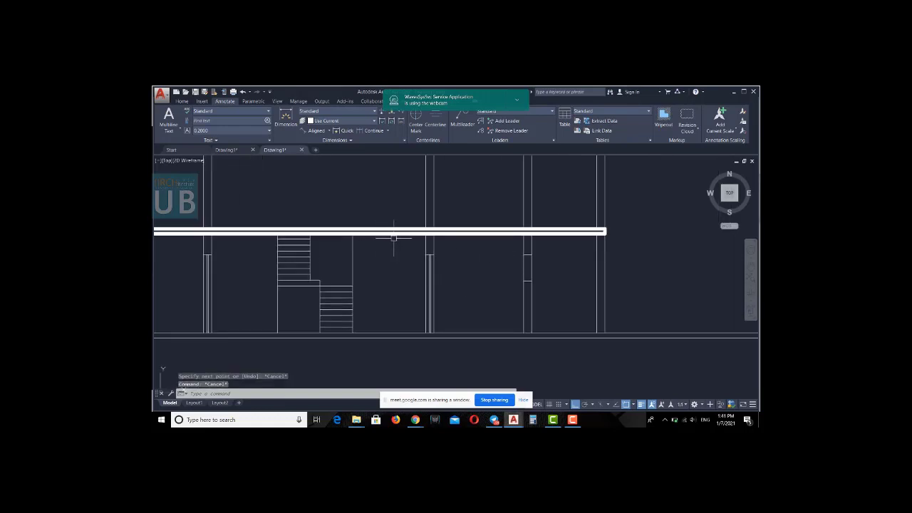
scroll(428, 240, "up", 2)
left_click(461, 248)
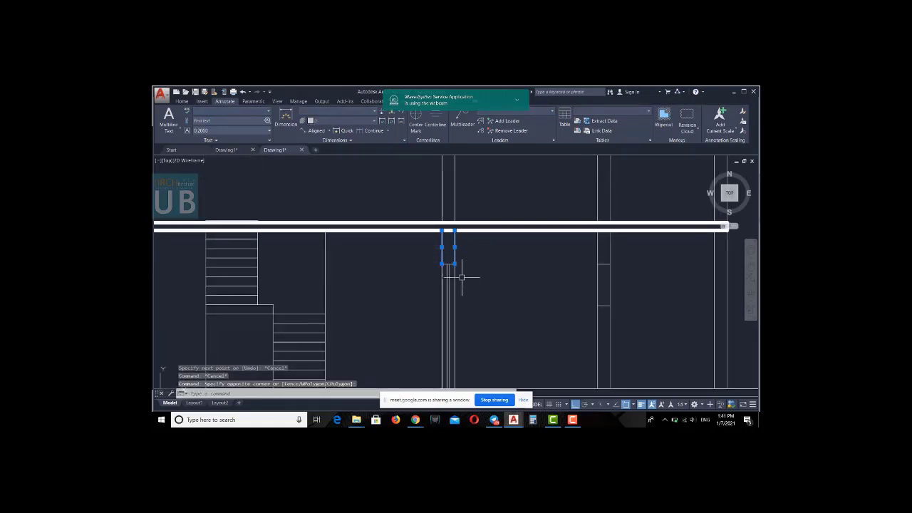
middle_click_drag(617, 291, 584, 264)
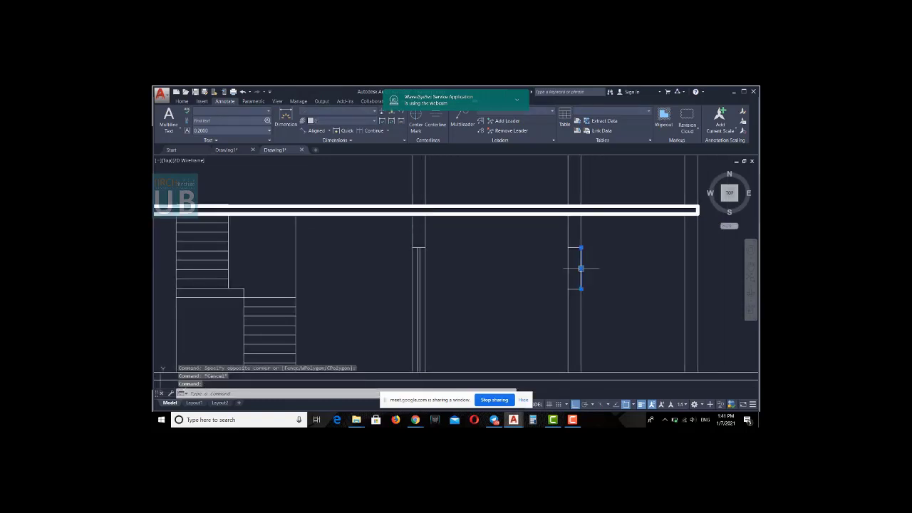
Offset the short vertical wall line by a two-point picked distance to its right side
type("o")
key("Return")
scroll(426, 262, "up", 2)
left_click(420, 259)
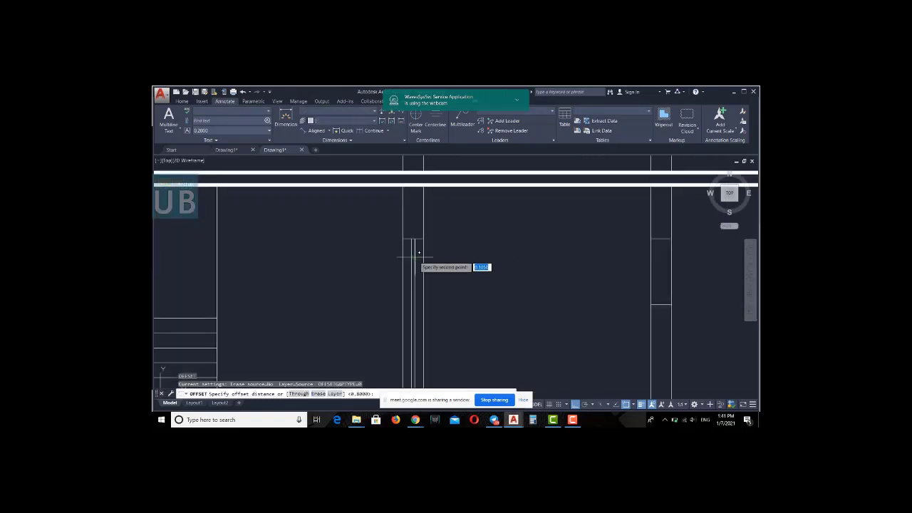
left_click(418, 253)
left_click(650, 284)
left_click(659, 288)
key("Escape")
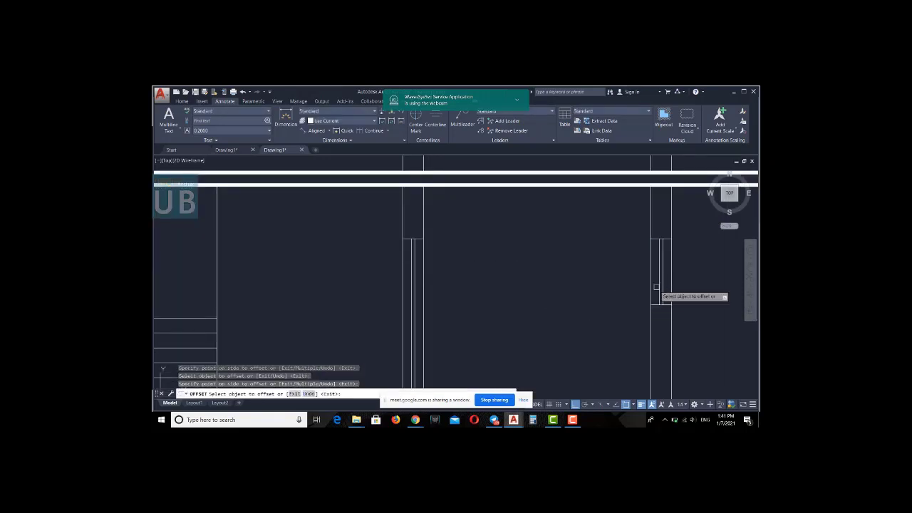
scroll(610, 291, "down", 3)
scroll(586, 287, "down", 2)
key("Escape")
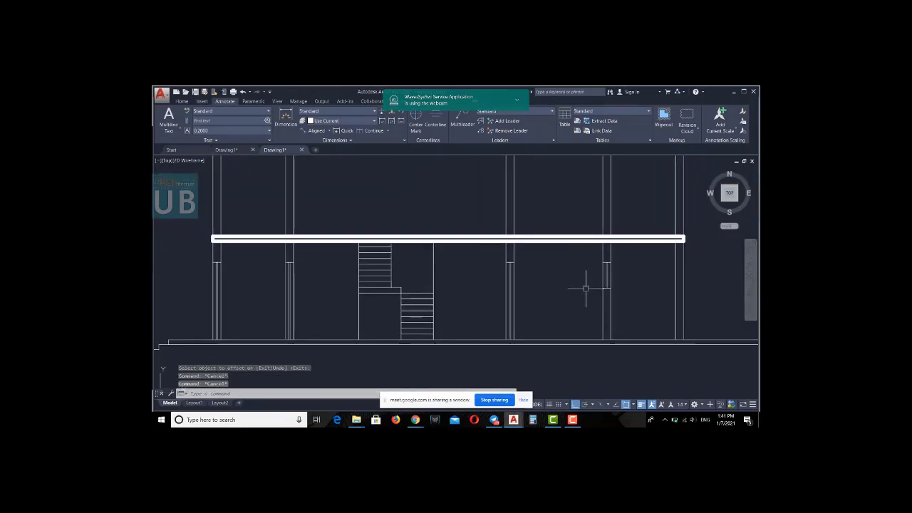
scroll(387, 231, "up", 5)
Select the short line above the stairs to check it, then deselect it
left_click(389, 242)
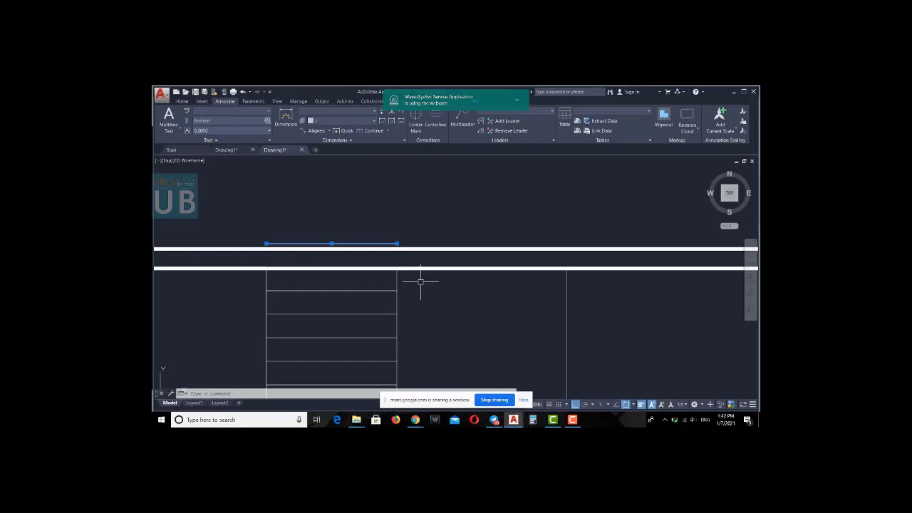
key("Escape")
key("Escape")
scroll(428, 260, "down", 3)
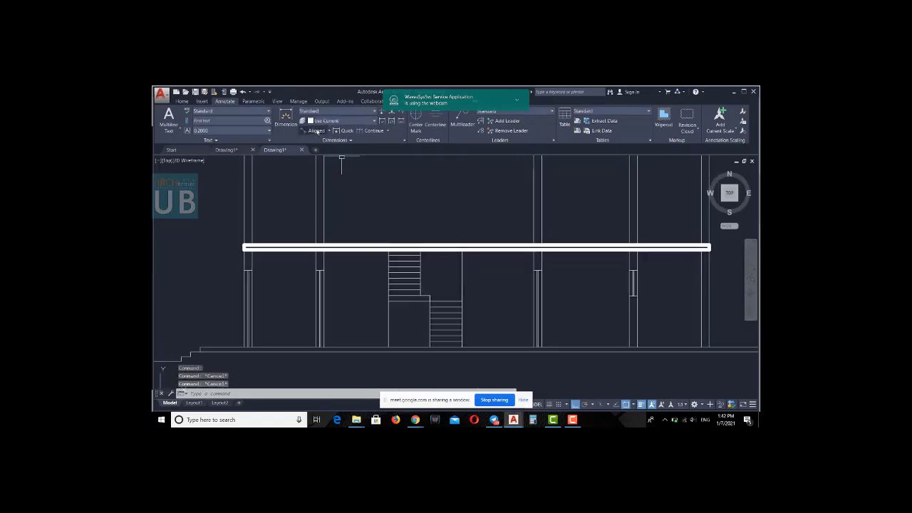
Place a 3.2000 aligned dimension from the slab down to the ground floor line
type("dal")
key("Return")
scroll(498, 224, "up", 2)
scroll(498, 242, "down", 2)
left_click(536, 246)
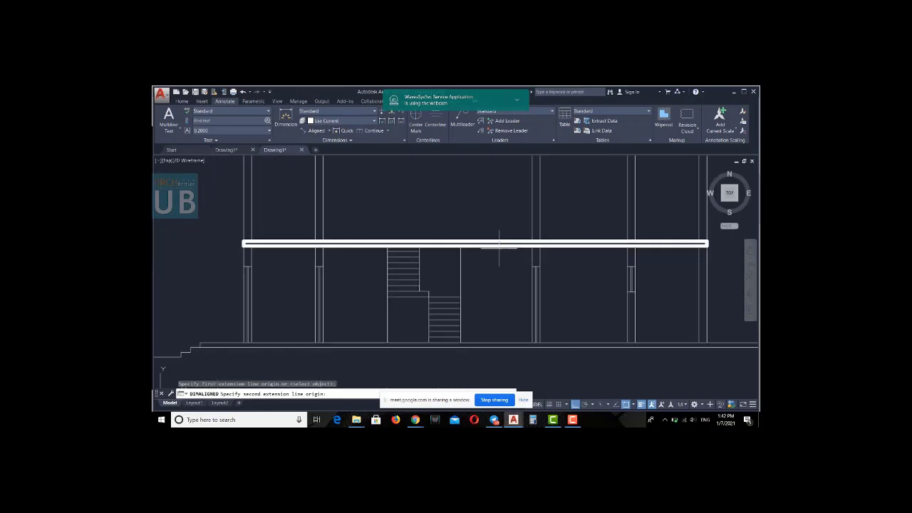
scroll(501, 321, "up", 2)
left_click(493, 355)
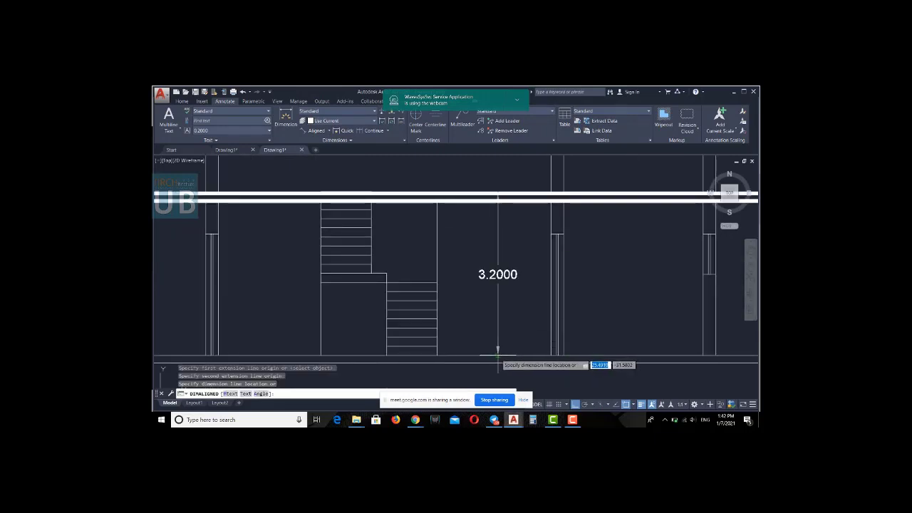
left_click(494, 351)
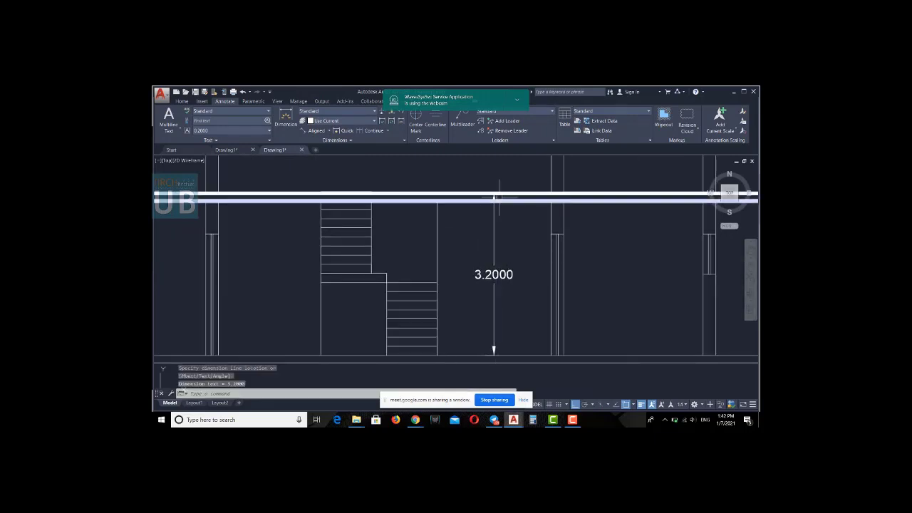
scroll(502, 198, "up", 2)
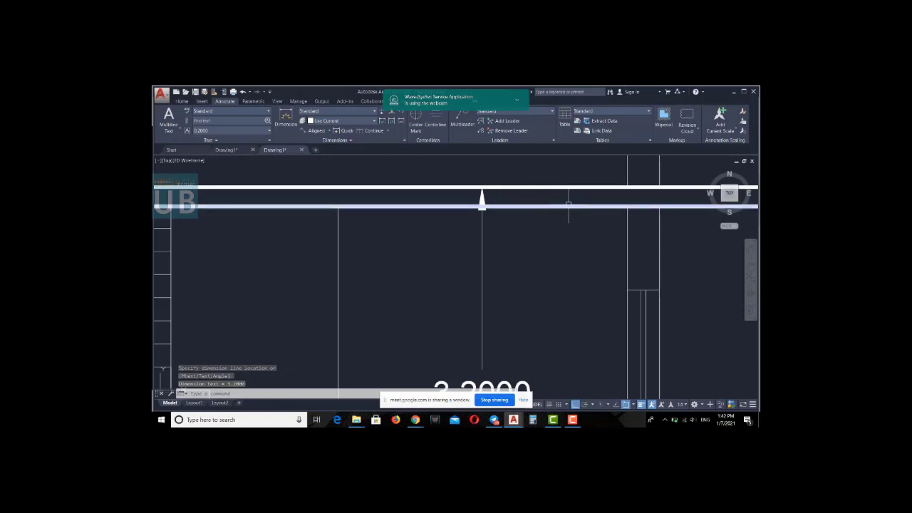
scroll(567, 204, "down", 2)
key("Escape")
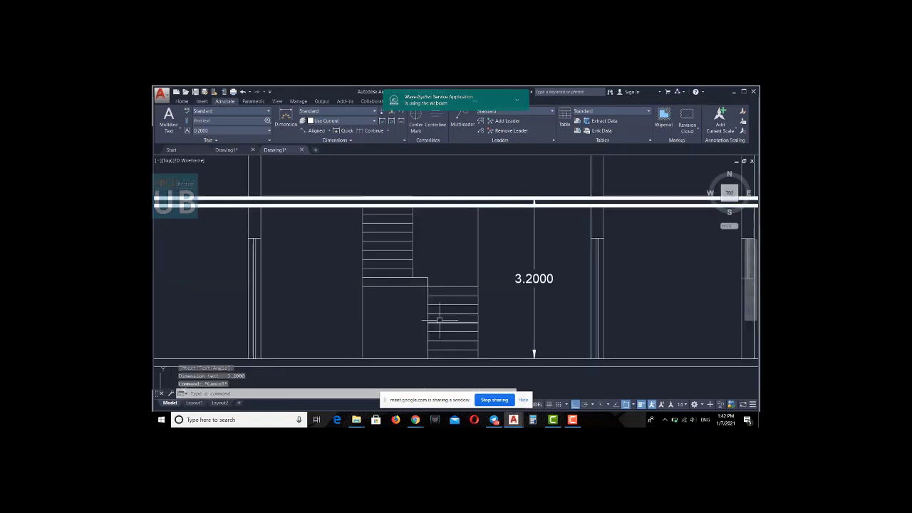
scroll(385, 211, "up", 4)
key("Escape")
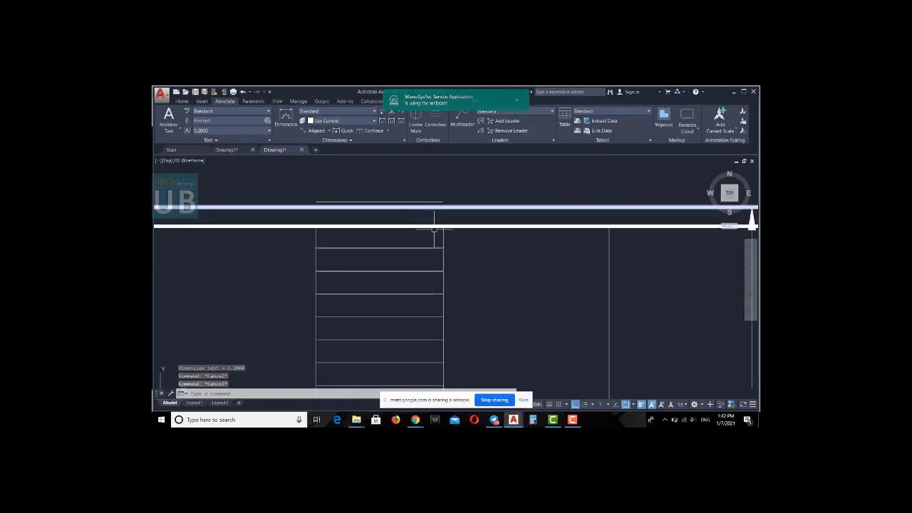
Zoom out and pan over to the building elevation
scroll(488, 255, "down", 4)
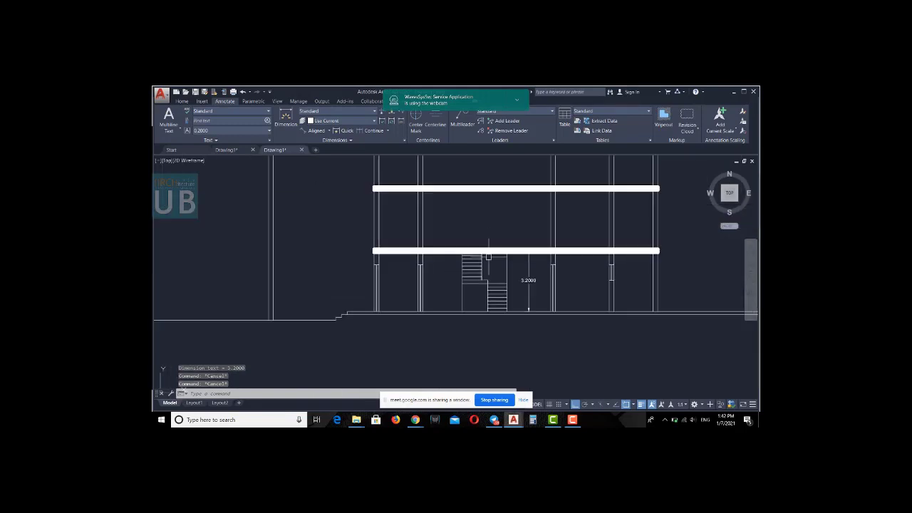
scroll(488, 255, "down", 3)
scroll(480, 314, "down", 3)
scroll(428, 235, "up", 4)
scroll(426, 251, "up", 3)
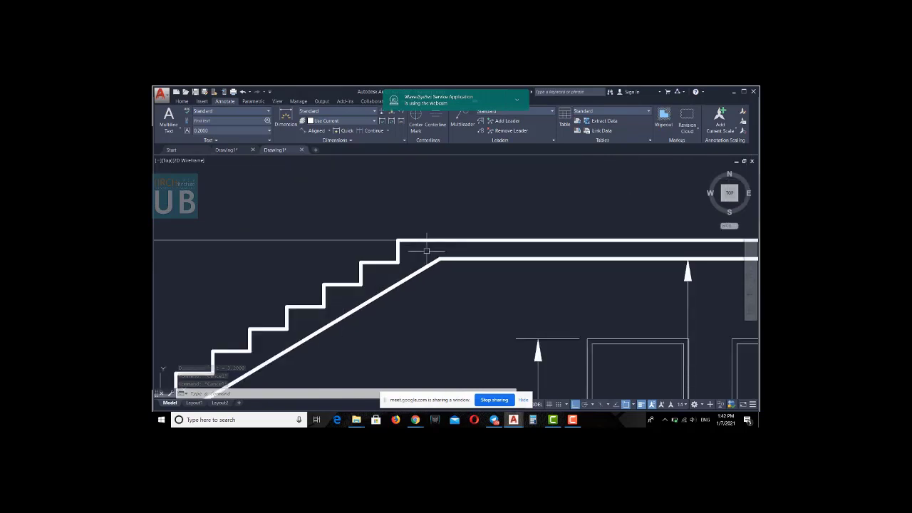
scroll(426, 250, "down", 3)
scroll(419, 247, "up", 2)
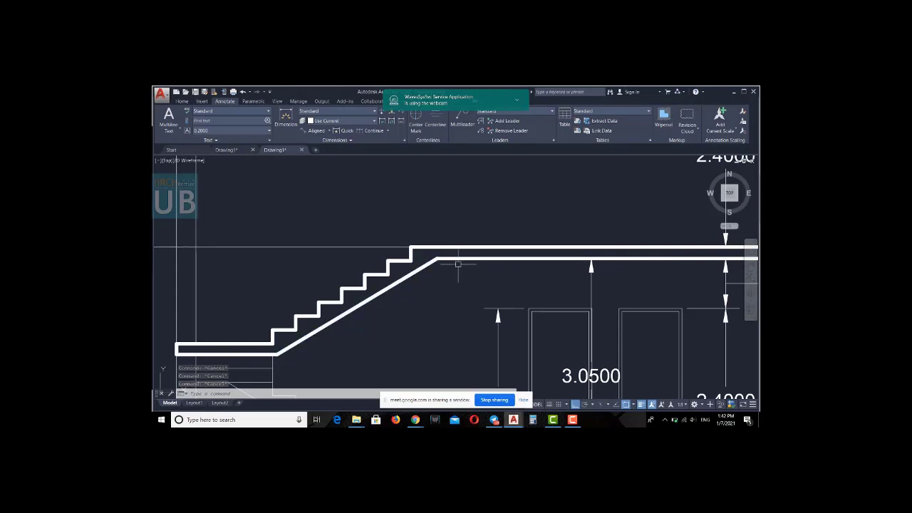
scroll(458, 265, "down", 4)
scroll(459, 265, "down", 5)
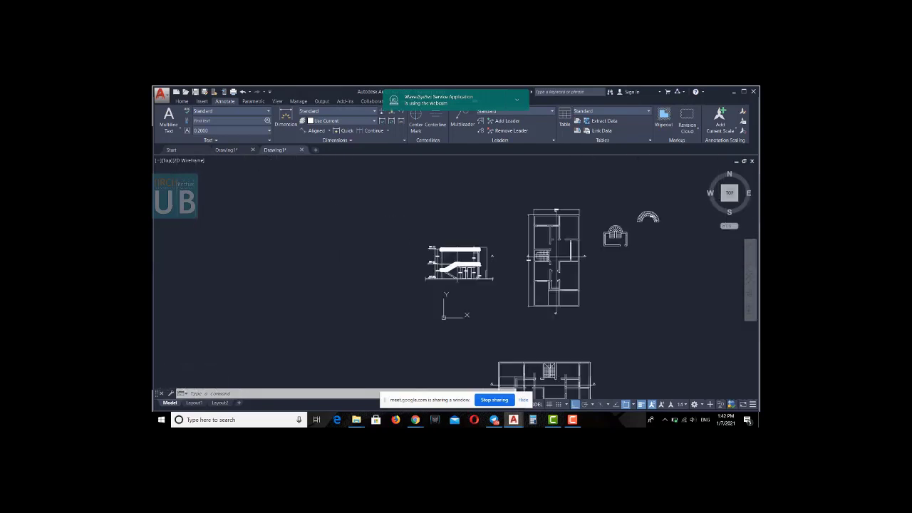
scroll(427, 269, "up", 3)
scroll(417, 271, "up", 4)
middle_click_drag(417, 269, 468, 255)
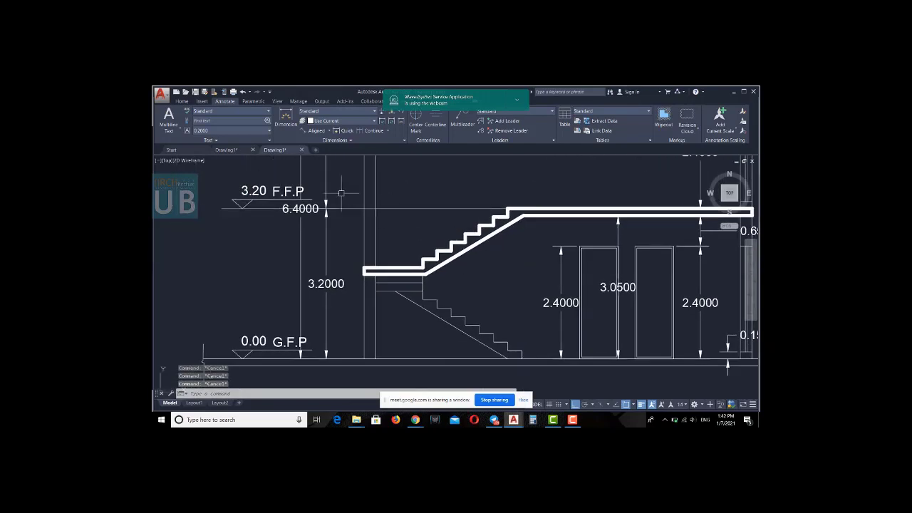
Begin an aligned dimension at the stair top, then abandon it
left_click(316, 131)
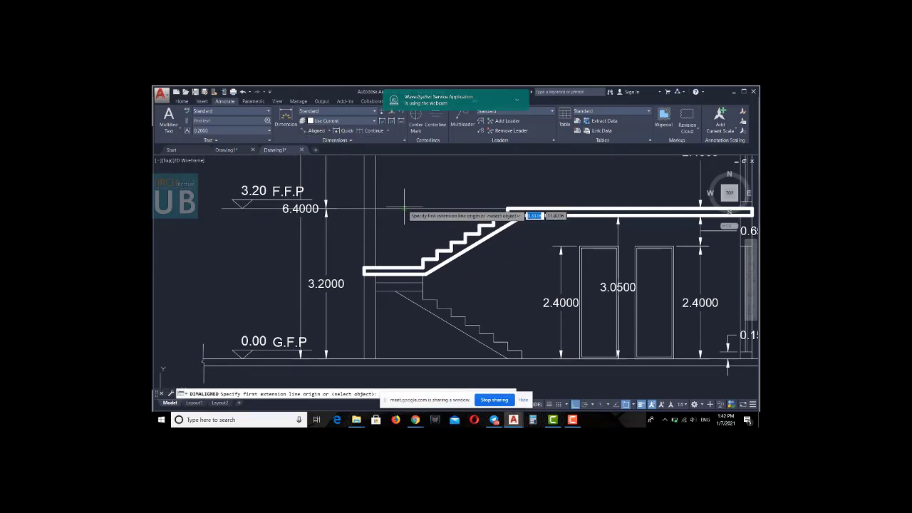
left_click(500, 214)
scroll(504, 222, "up", 5)
key("Escape")
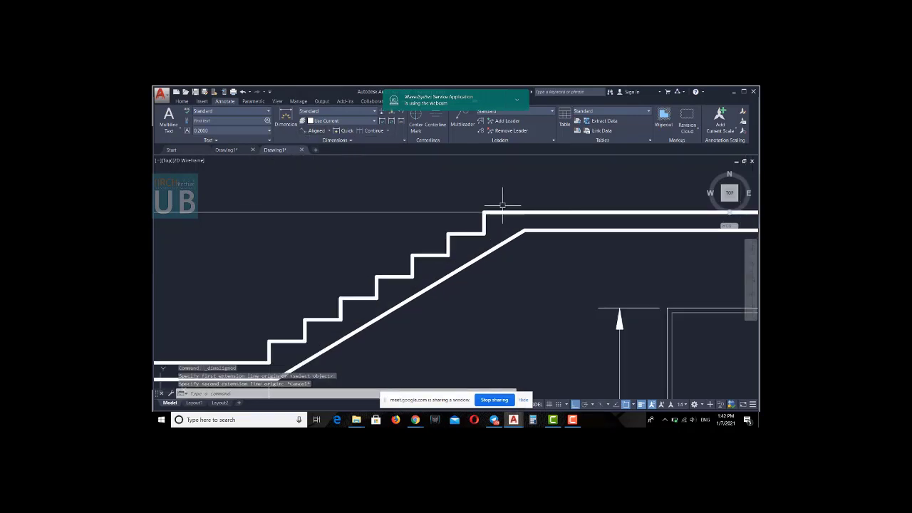
scroll(542, 208, "down", 3)
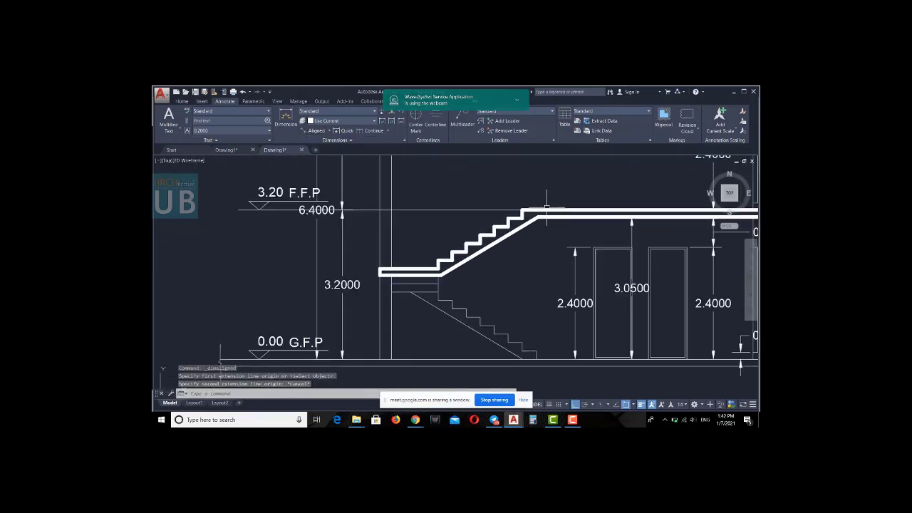
Select the G.F.P and F.F.P level lines, then clear the selection
left_click(483, 359)
left_click(469, 208)
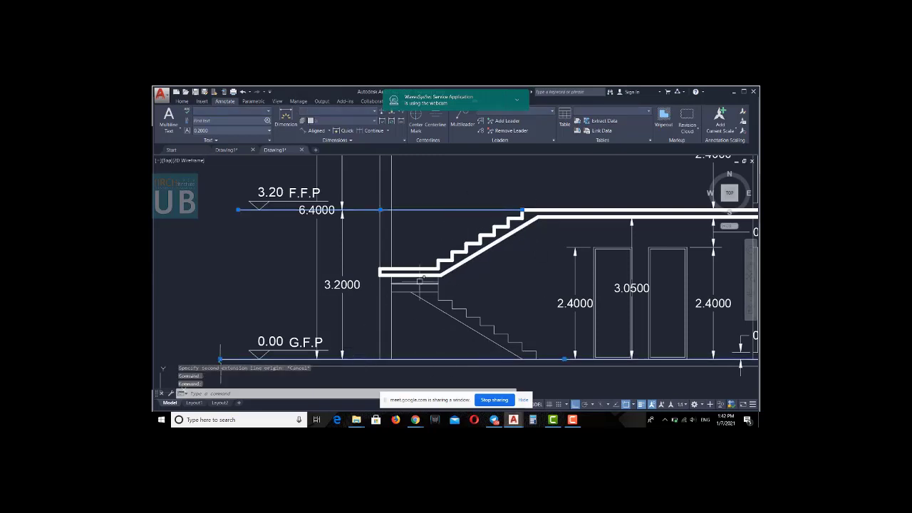
scroll(523, 209, "up", 2)
scroll(520, 205, "up", 2)
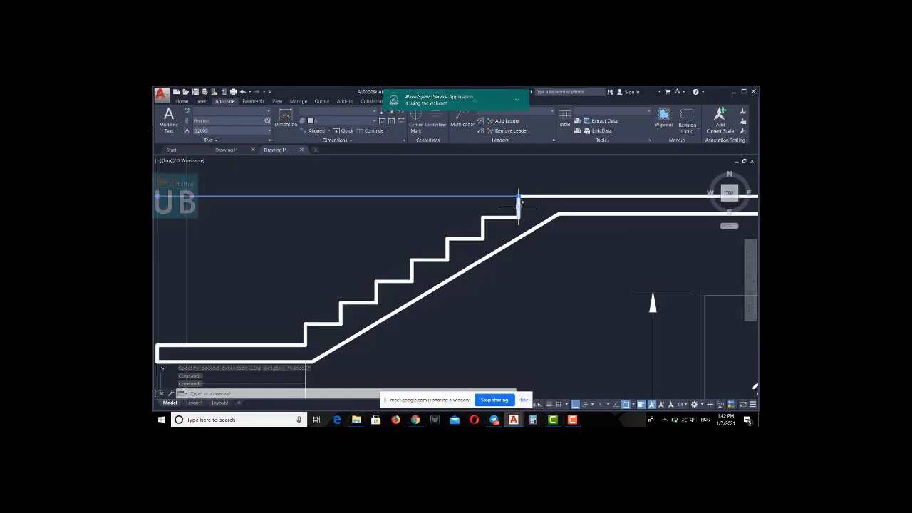
scroll(519, 205, "down", 3)
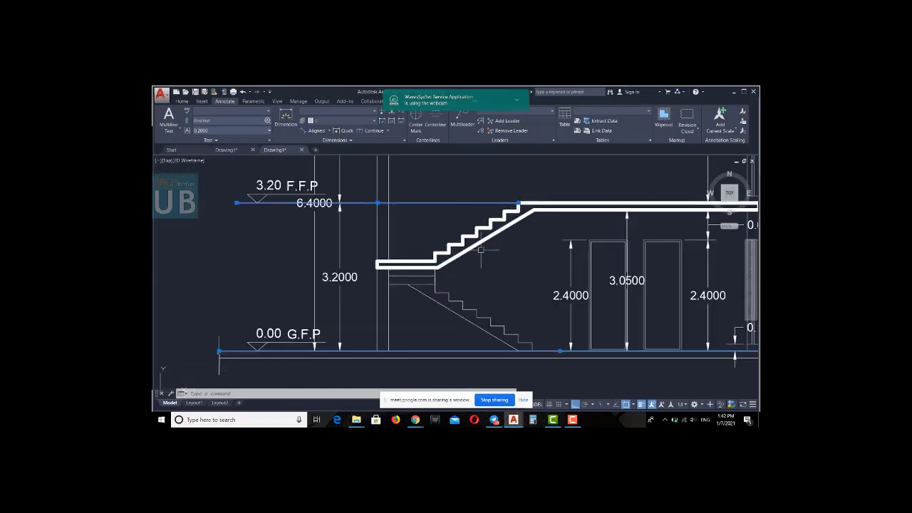
key("Escape")
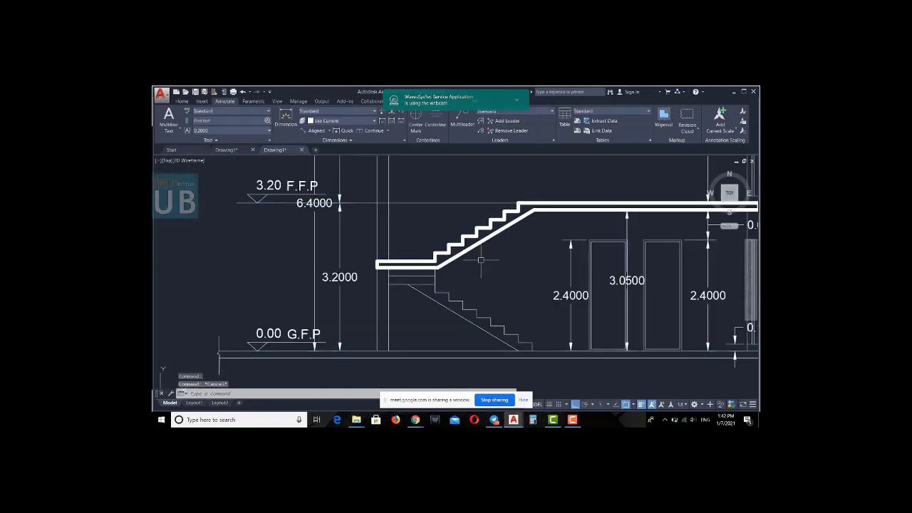
scroll(485, 256, "down", 4)
scroll(499, 285, "down", 2)
scroll(528, 337, "up", 5)
Cancel pending commands and zoom until the floor plan with its section cut line shows
scroll(529, 336, "up", 2)
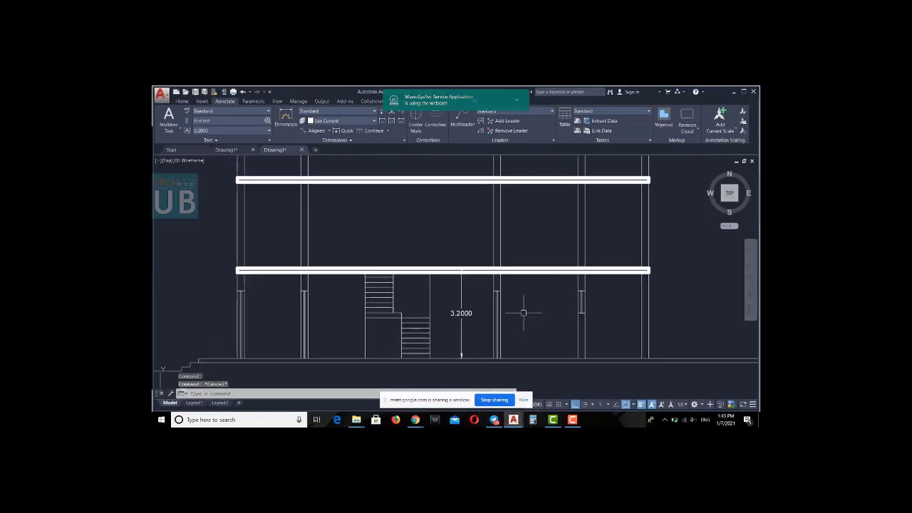
key("Escape")
scroll(538, 313, "down", 2)
scroll(541, 307, "up", 2)
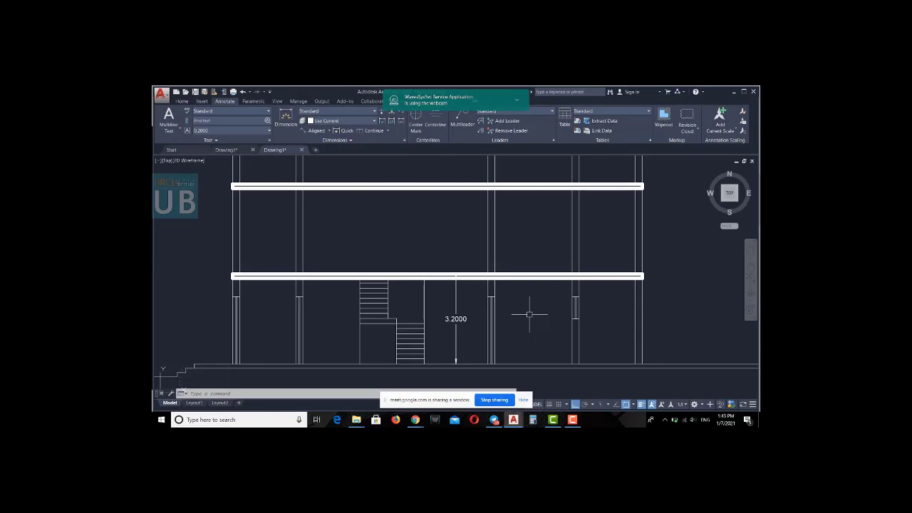
key("Escape")
scroll(490, 220, "down", 3)
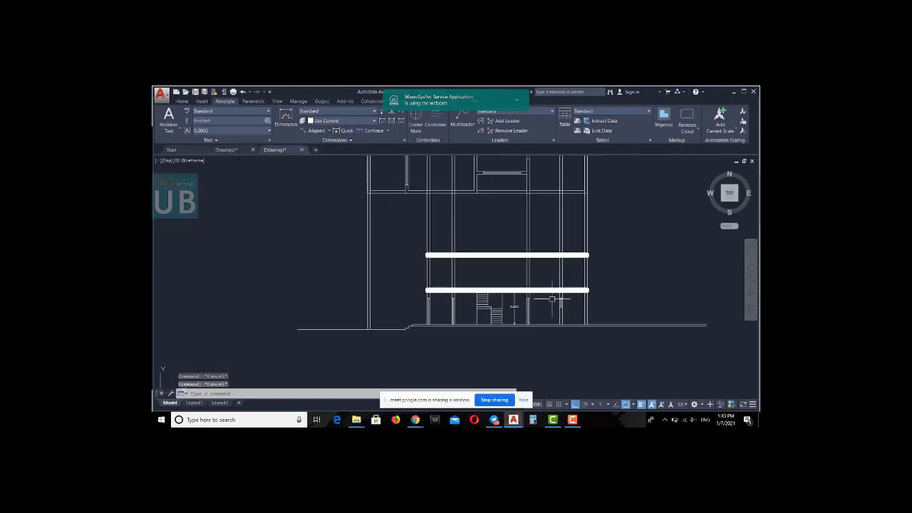
key("Escape")
scroll(490, 219, "up", 5)
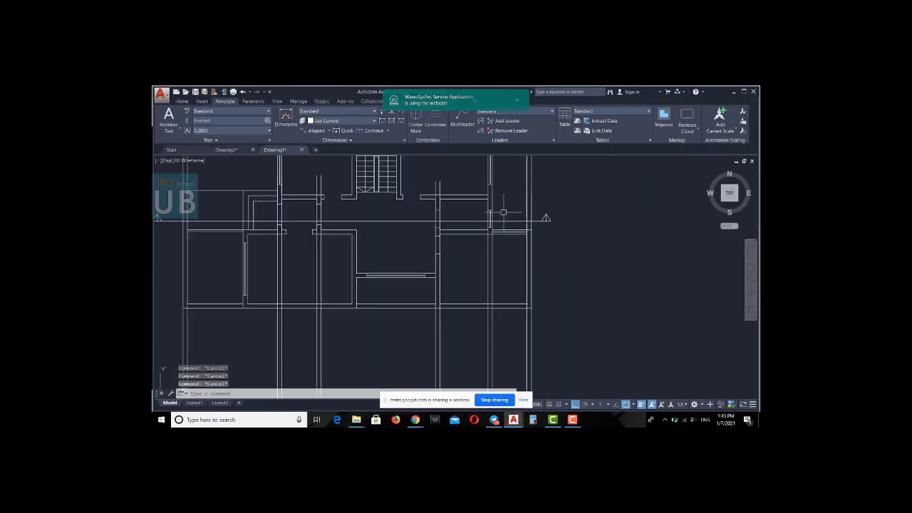
scroll(513, 285, "down", 4)
scroll(538, 322, "up", 5)
Try stretching the lower slab's right end back to the inner wall, then undo it
mouse_move(540, 321)
left_mouse_down()
mouse_move(525, 284)
mouse_move(513, 345)
left_mouse_up()
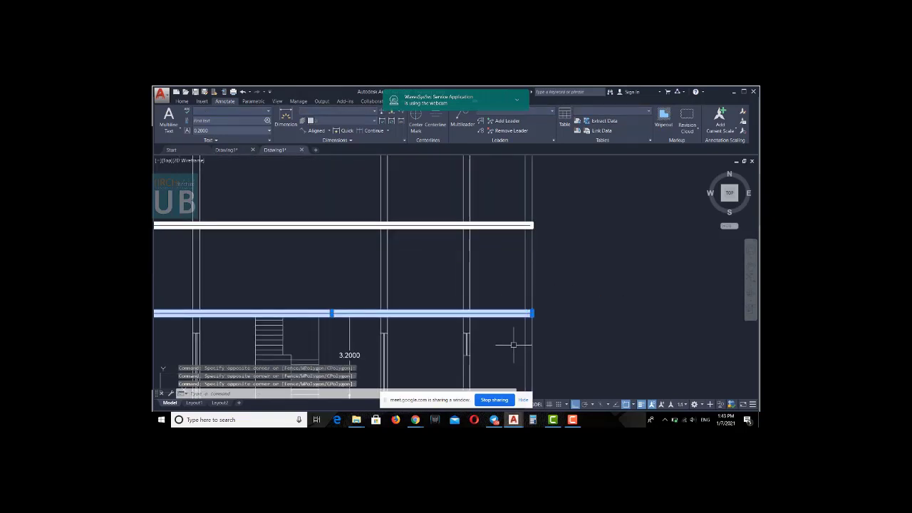
type("s")
key("Return")
scroll(532, 324, "up", 4)
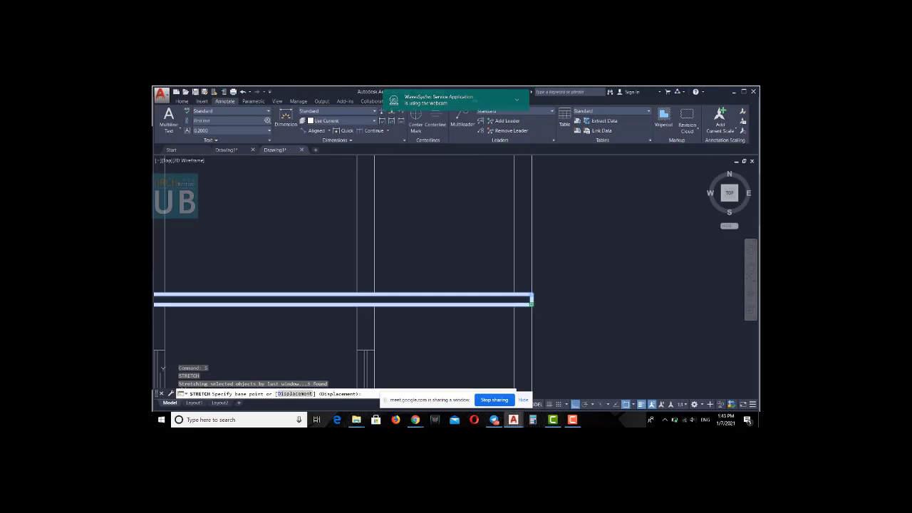
left_click(531, 301)
left_click(375, 300)
scroll(446, 314, "down", 4)
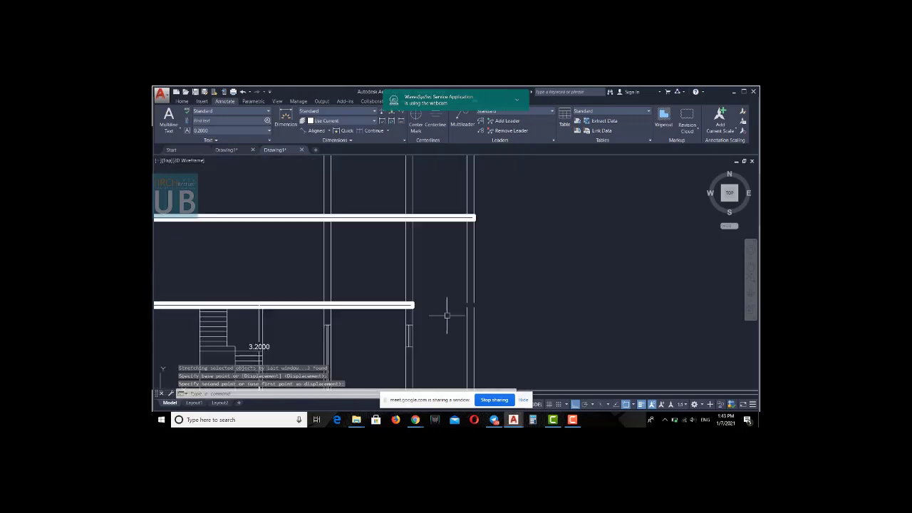
key("ctrl+z")
key("ctrl+z")
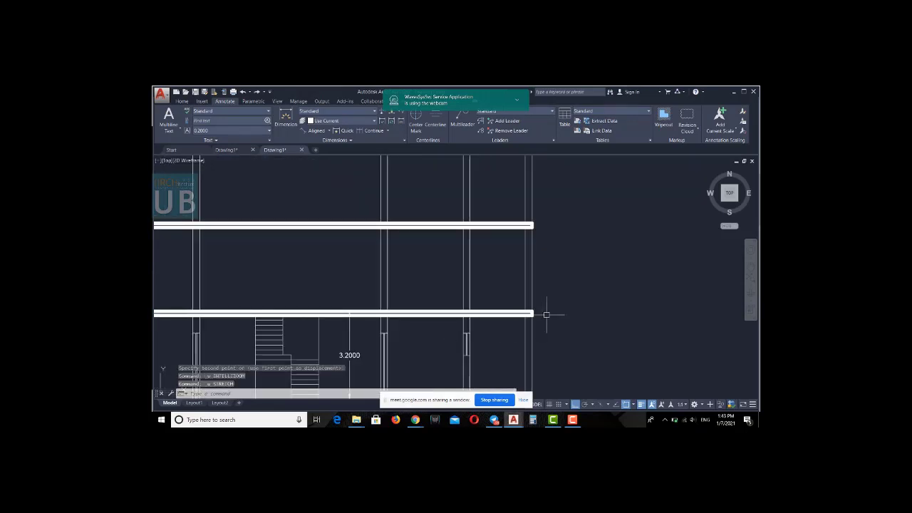
Window-select only the lower slab's right end, excluding the right wall line
left_click_drag(563, 299, 501, 344)
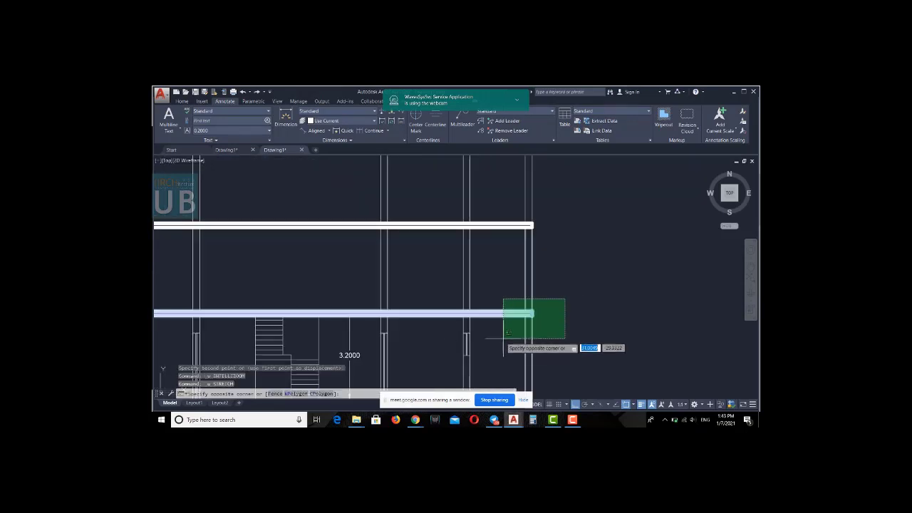
left_click(509, 275)
left_click(547, 346)
left_click(508, 358)
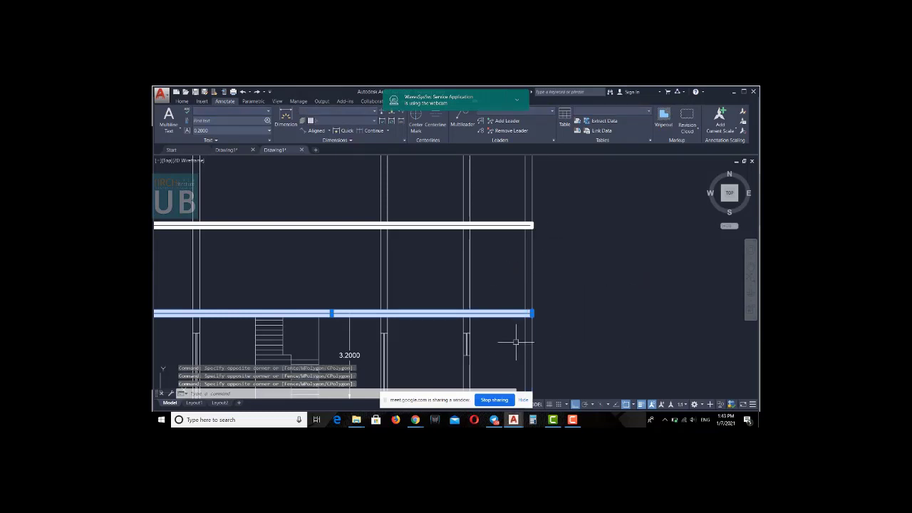
scroll(531, 314, "up", 2)
scroll(545, 292, "up", 2)
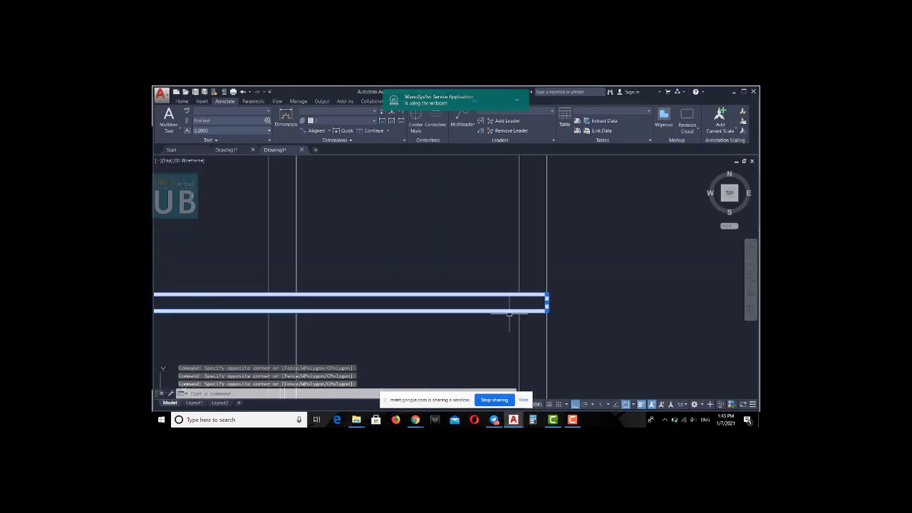
Stretch the lower slab to end at the inner wall line and start a 1.8 offset
type("s")
key("Return")
left_click(547, 302)
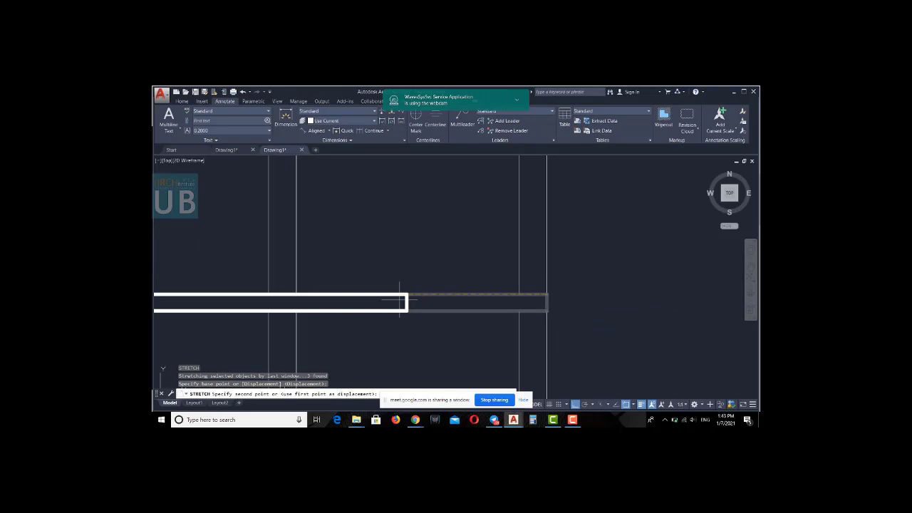
left_click(298, 302)
scroll(346, 299, "down", 3)
middle_click_drag(417, 285, 489, 283)
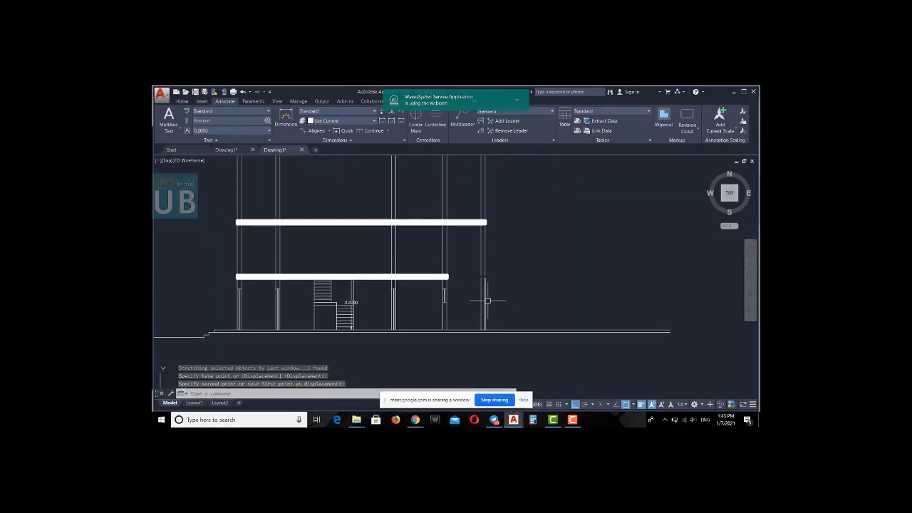
type("o")
key("Return")
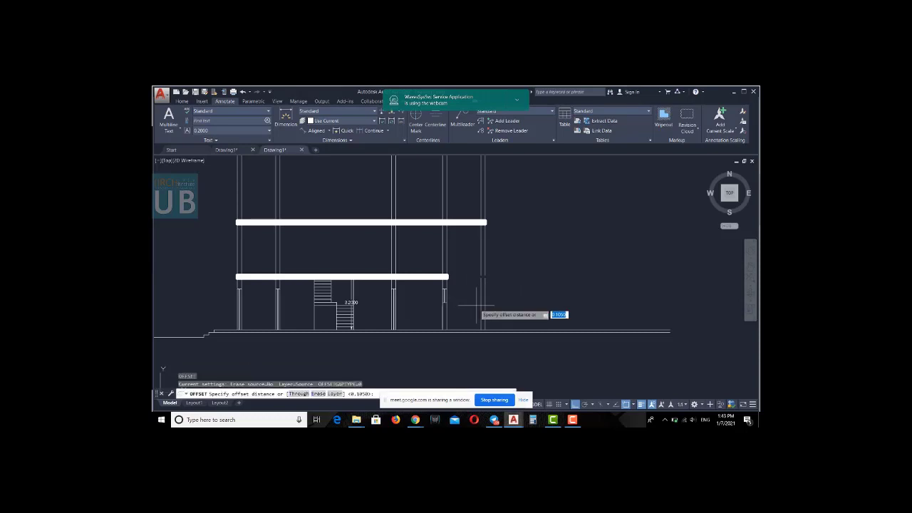
type("1.8")
Offset the ground line 1.8 upward to create a new parallel line
key("Return")
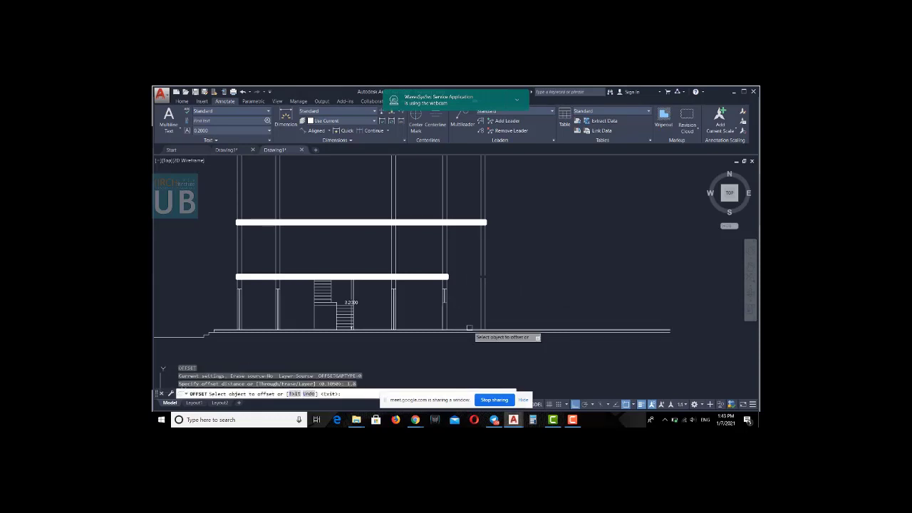
left_click(470, 330)
left_click(474, 301)
key("Return")
scroll(483, 299, "up", 3)
Start a fillet on the new line, cancel it, and briefly select the right wall line
type("f")
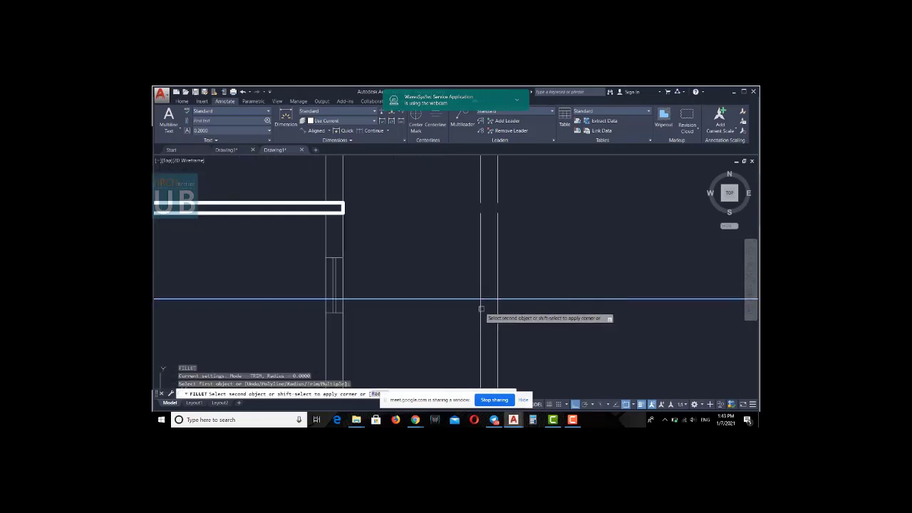
left_click(483, 299)
key("Escape")
scroll(512, 271, "down", 4)
left_click_drag(512, 271, 478, 275)
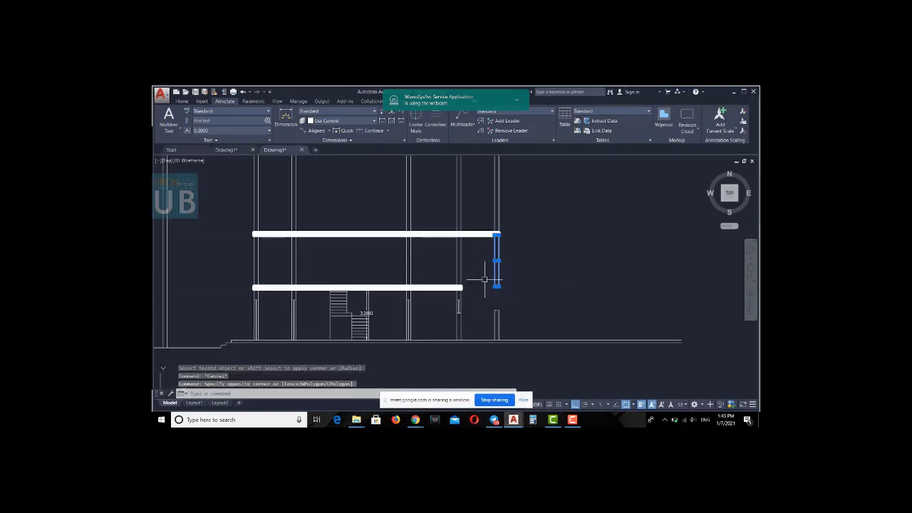
scroll(492, 275, "down", 2)
key("Escape")
key("Escape")
scroll(514, 277, "down", 2)
scroll(514, 277, "up", 3)
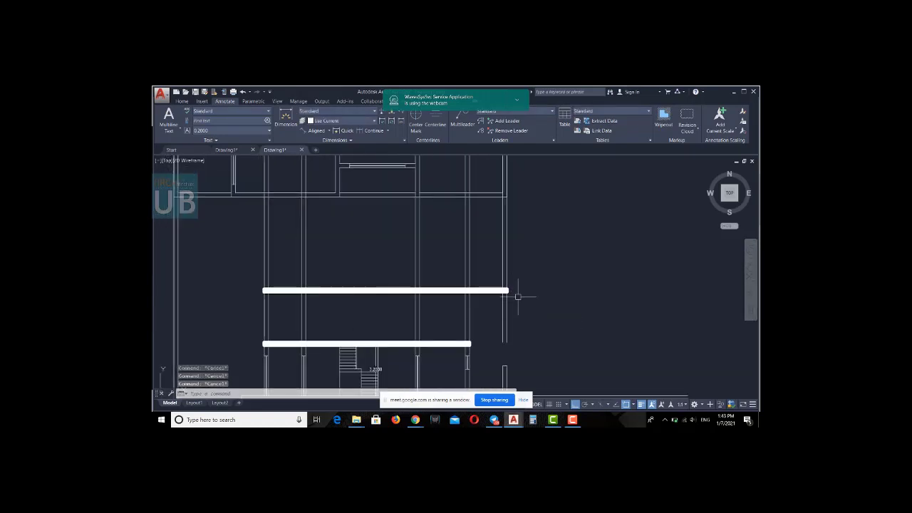
Window-select the upper slab's right end, removing the wall lines from the selection
left_click(509, 294)
left_click(499, 279)
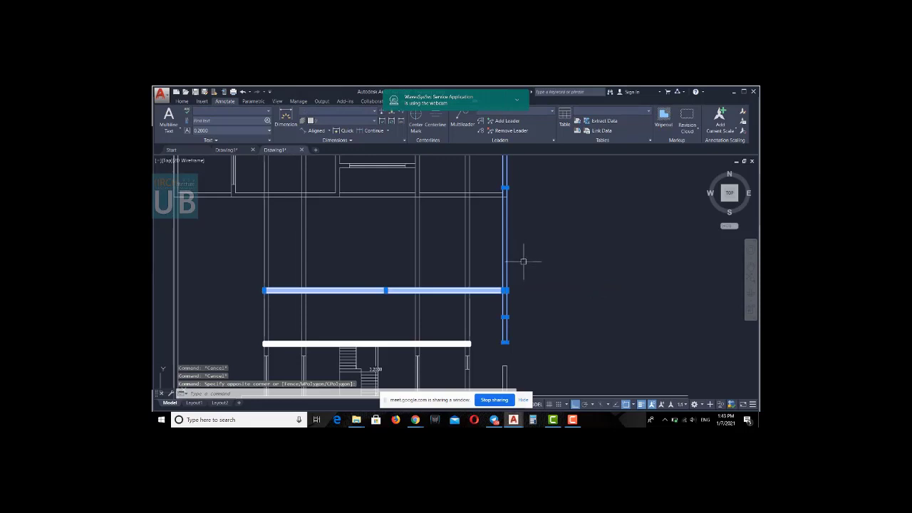
left_click(522, 261)
left_click(494, 267, "shift")
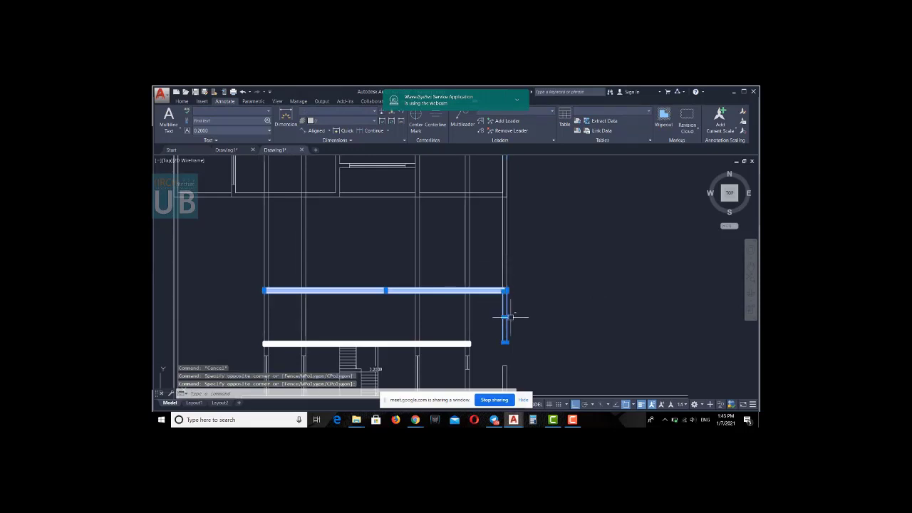
left_click(522, 311)
left_click(495, 324, "shift")
scroll(494, 324, "up", 3)
Stretch the upper slab's right end back so it ends level with the lower slab
type("s")
key("Return")
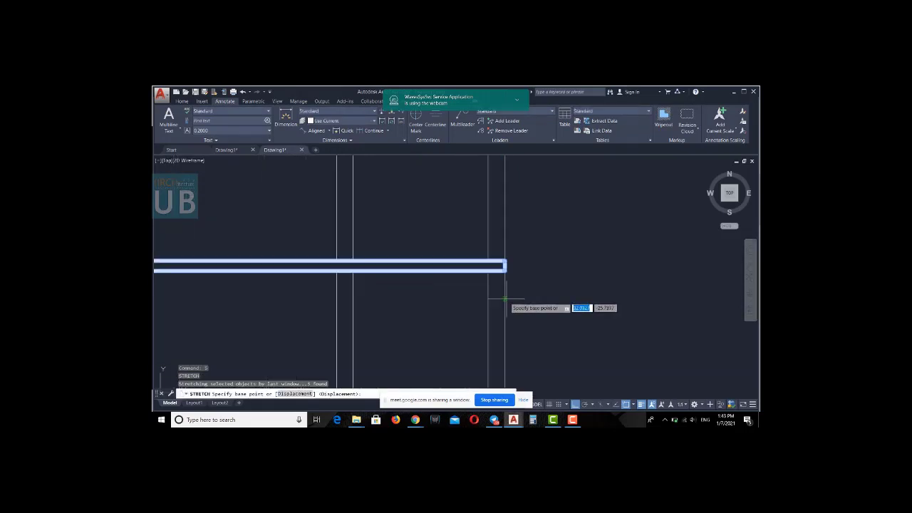
left_click(505, 266)
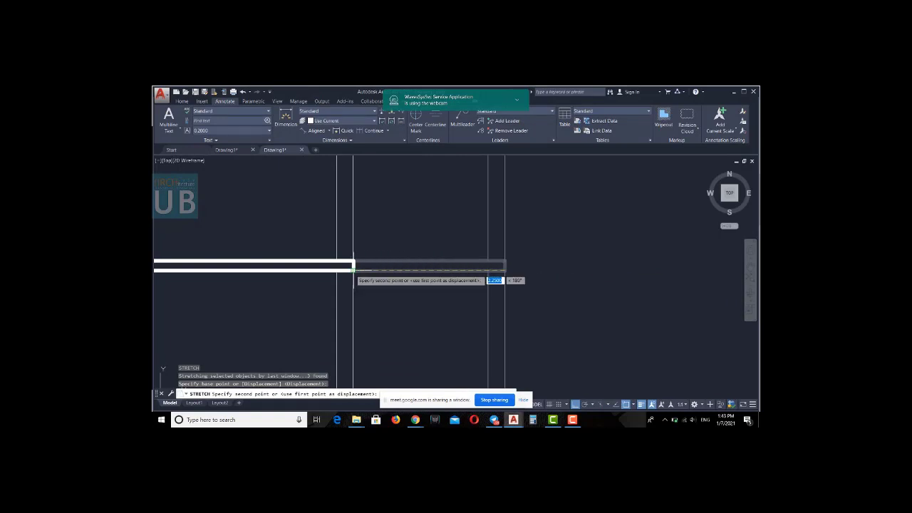
key("Escape")
scroll(451, 301, "down", 2)
scroll(470, 305, "down", 2)
left_click(475, 306)
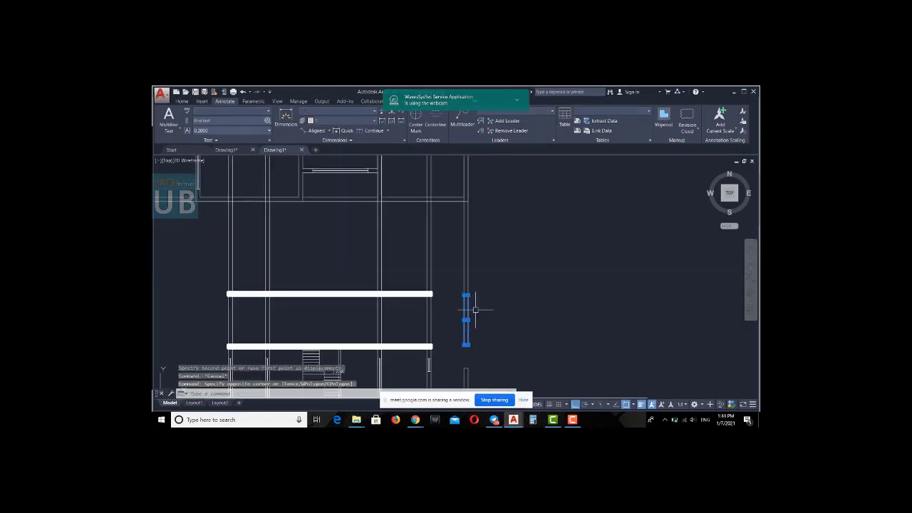
scroll(475, 309, "down", 2)
scroll(475, 309, "down", 2)
scroll(502, 299, "up", 4)
Erase the stray vertical line below the slab
type("l")
key("Return")
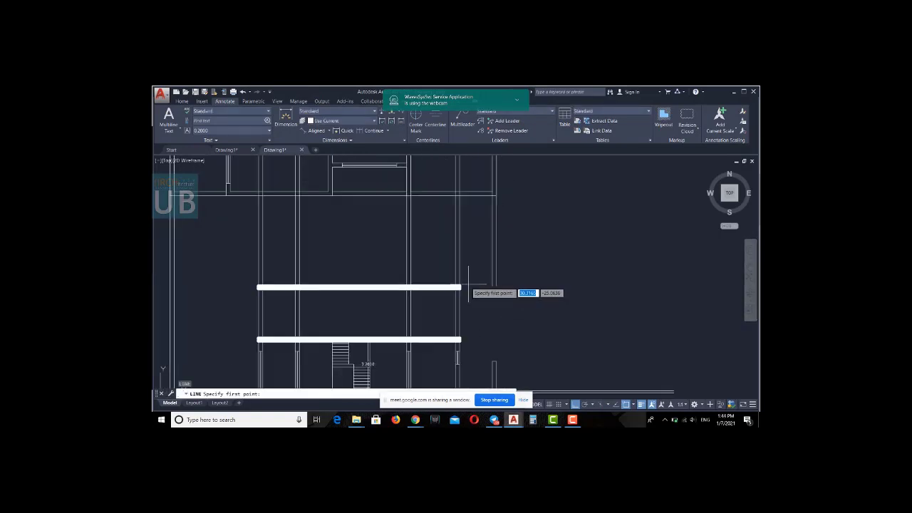
left_click(476, 361)
key("Escape")
key("Escape")
scroll(499, 285, "down", 3)
scroll(488, 261, "up", 2)
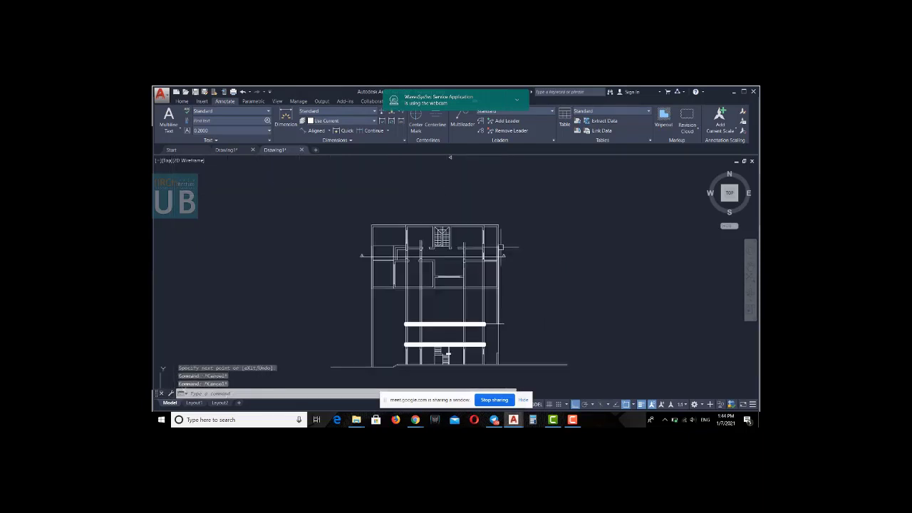
scroll(487, 262, "up", 4)
scroll(498, 285, "down", 2)
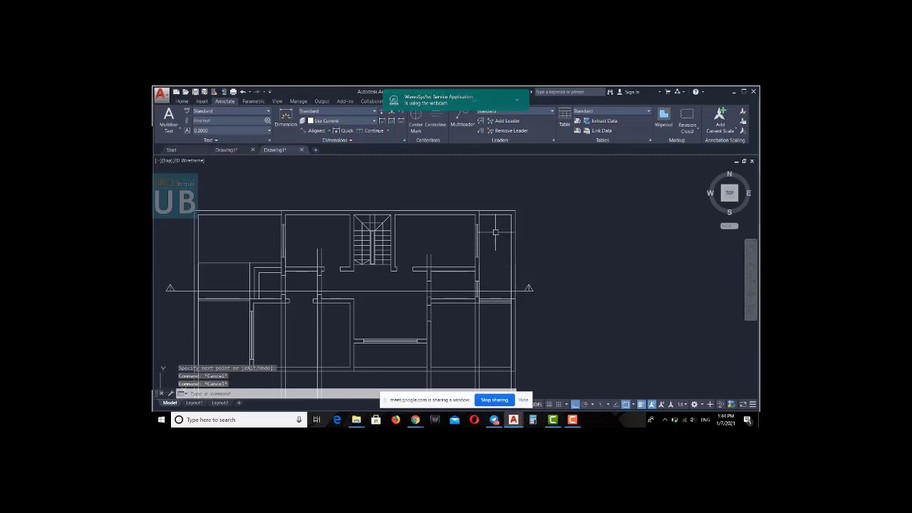
scroll(499, 242, "down", 3)
scroll(512, 292, "up", 3)
type("E")
key("Return")
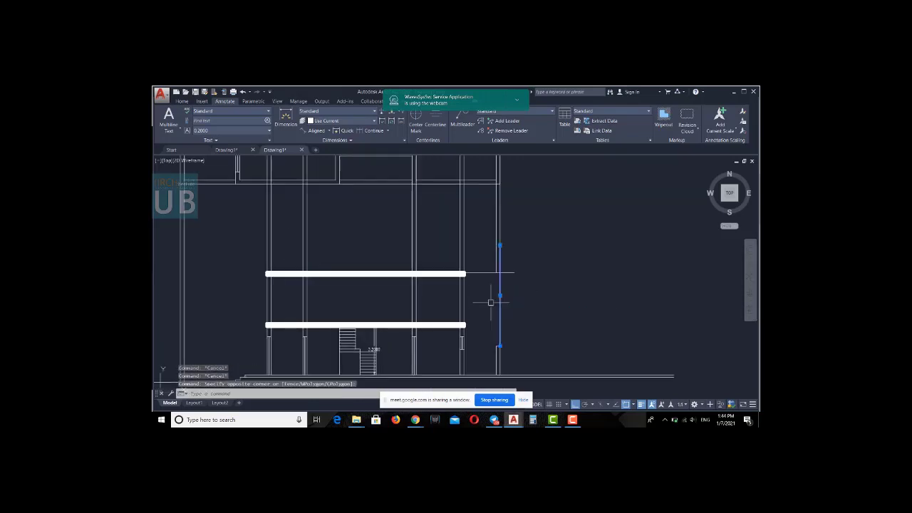
left_click(497, 299)
key("Return")
scroll(494, 336, "up", 4)
Draw a short horizontal line from beside the wall toward the left annex
type("l")
key("Return")
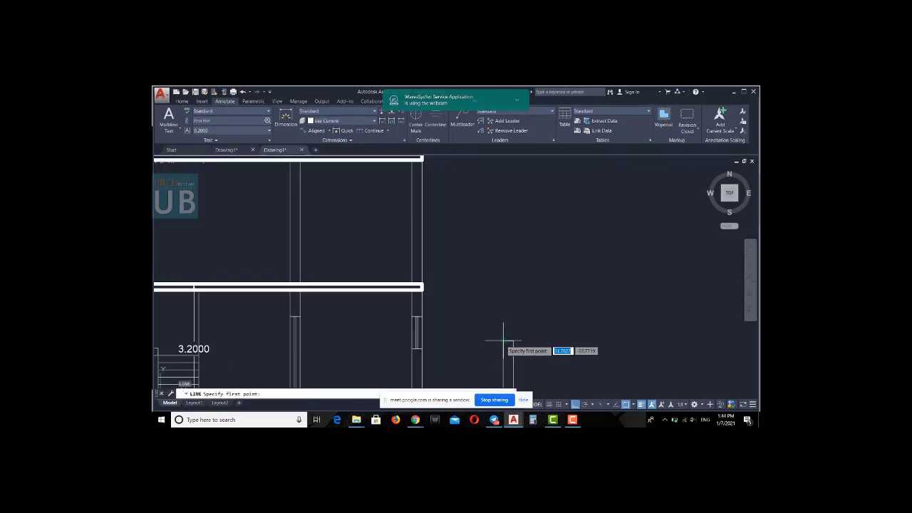
left_click(503, 340)
left_click(449, 347)
key("Escape")
scroll(499, 335, "down", 4)
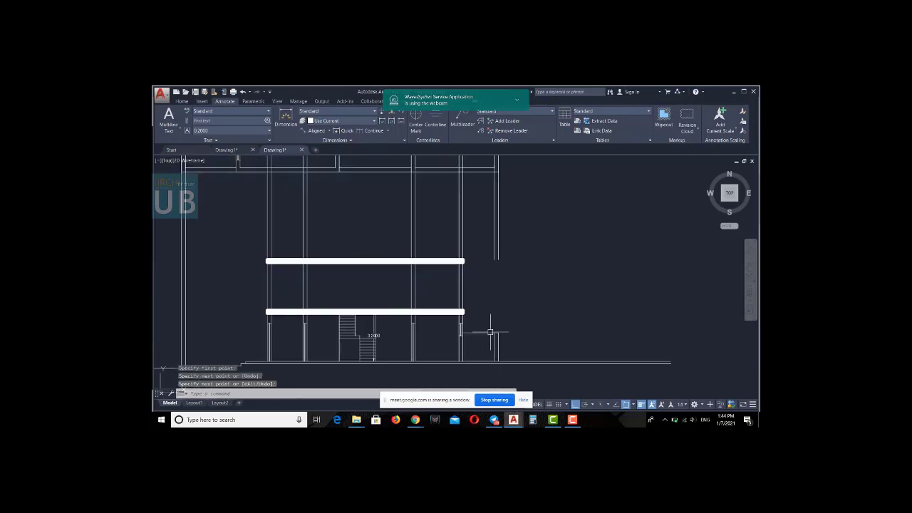
key("Escape")
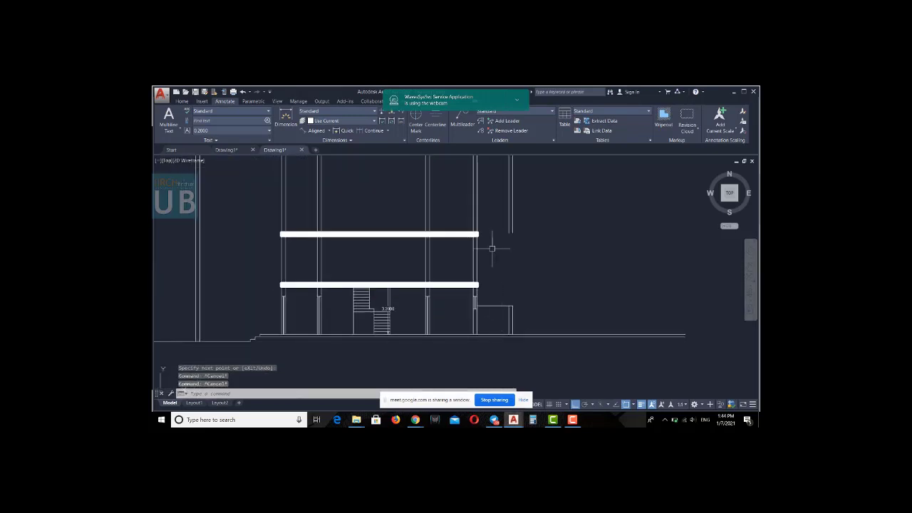
middle_click_drag(371, 309, 485, 296)
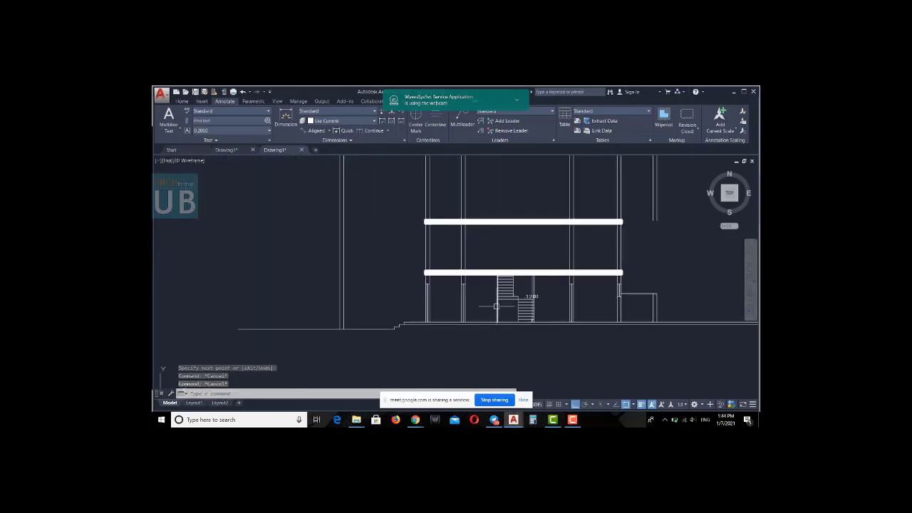
scroll(427, 300, "down", 2)
scroll(396, 307, "up", 2)
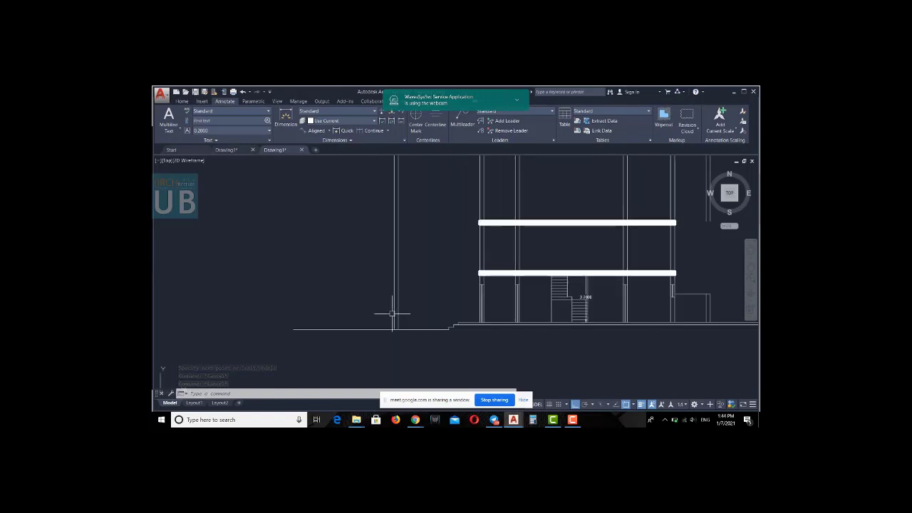
Close both corners of the left annex outline with zero-radius fillets
type("l")
key("Return")
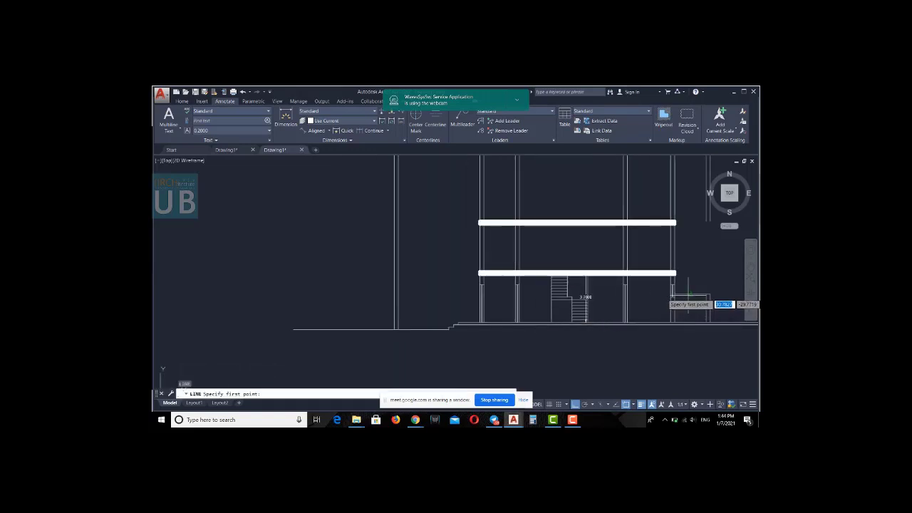
left_click(709, 293)
key("Escape")
scroll(370, 299, "up", 3)
type("f")
key("Return")
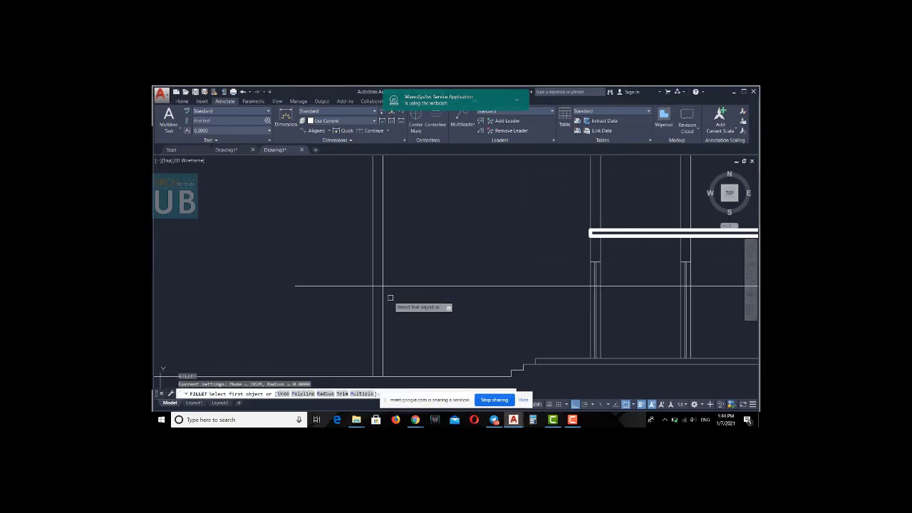
left_click(381, 291)
left_click(380, 287)
key("space")
left_click(378, 287)
left_click(374, 292)
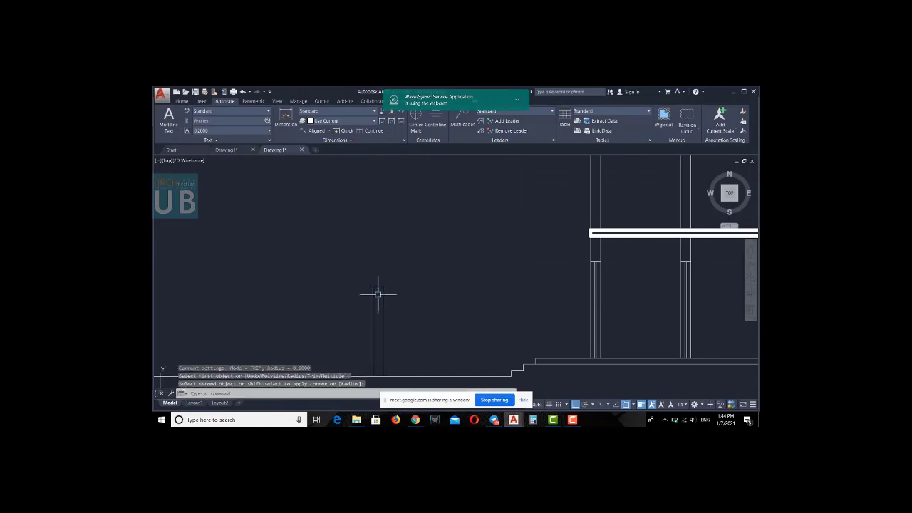
key("Escape")
key("Escape")
Draw the annex's top line from the rectangle's top-left corner across to the building
type("l")
key("Return")
left_click(374, 287)
scroll(397, 285, "down", 2)
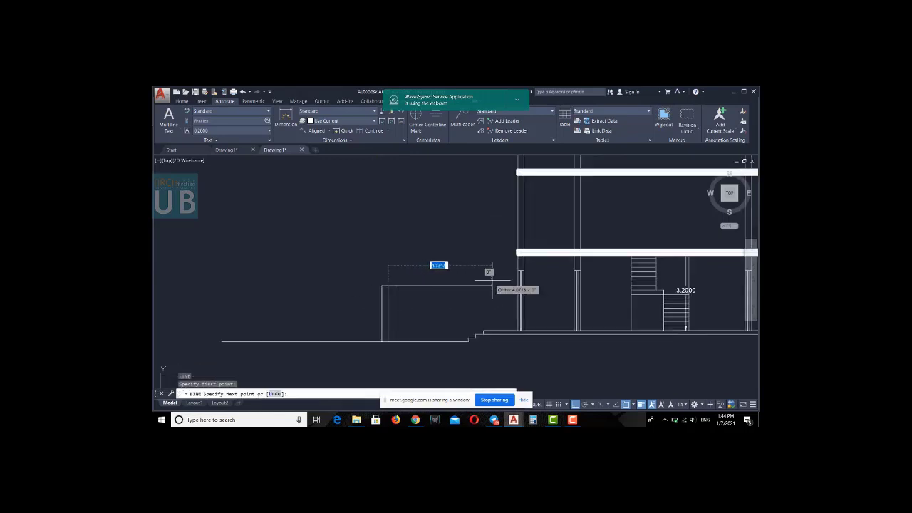
left_click(517, 298)
key("Return")
scroll(478, 363, "down", 5)
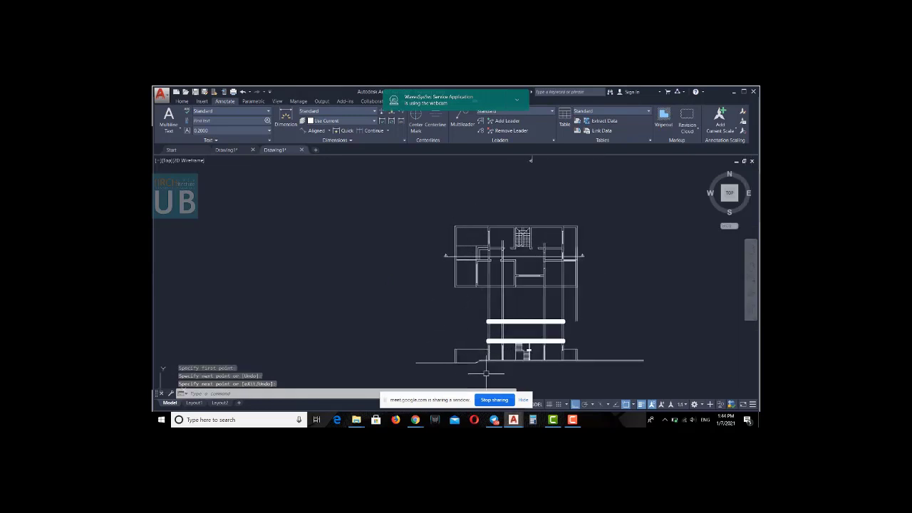
Drop a vertical projection line from the floor plan down into the elevation
type("l")
key("Return")
scroll(508, 249, "up", 5)
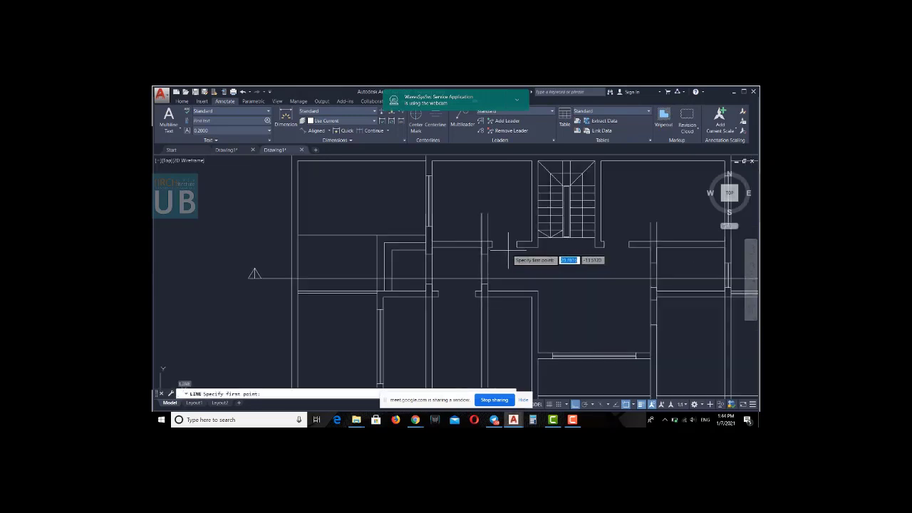
left_click(508, 248)
scroll(508, 249, "down", 5)
scroll(495, 305, "up", 3)
scroll(525, 313, "up", 2)
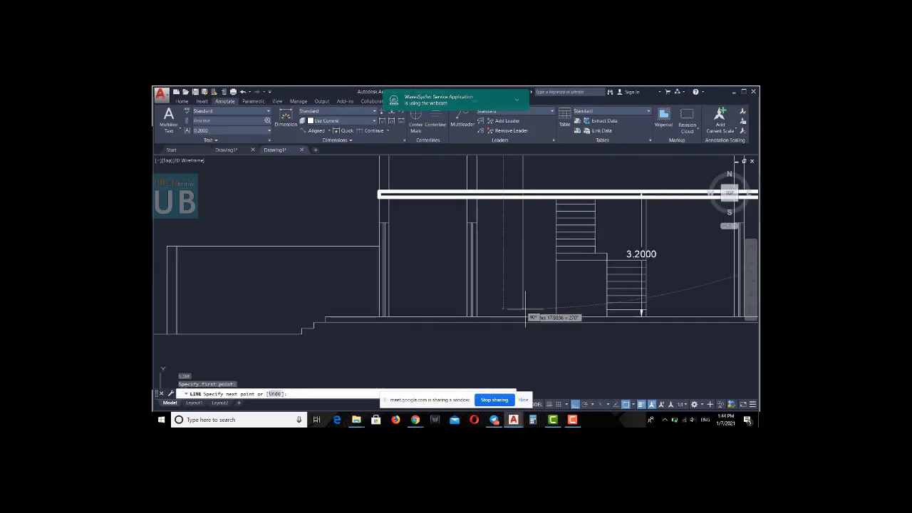
left_click(526, 313)
key("Return")
scroll(526, 313, "down", 3)
Copy the projection line to the door positions taken from the floor plan
scroll(539, 246, "down", 2)
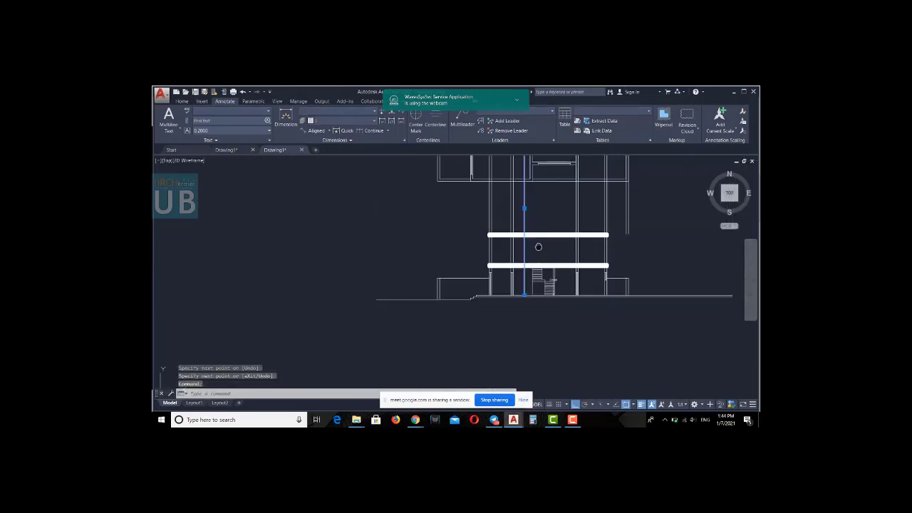
middle_click_drag(539, 247, 484, 309)
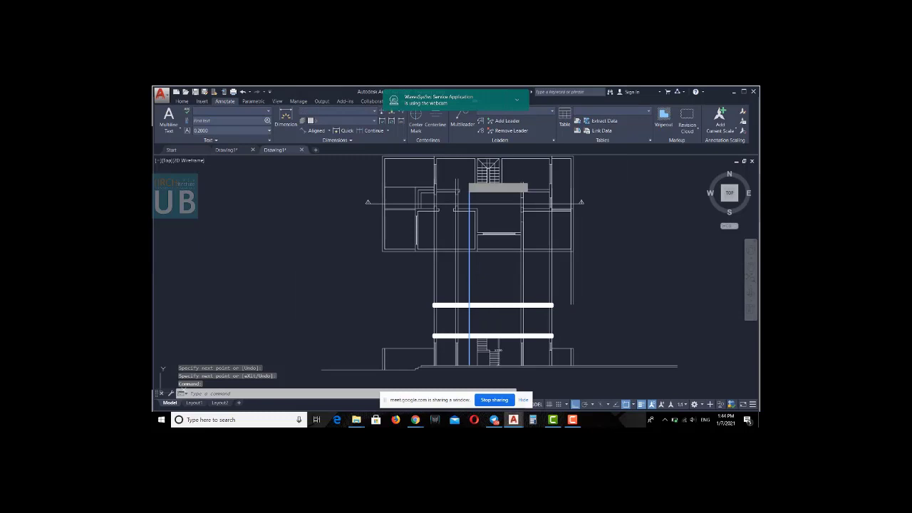
type("co")
key("Return")
scroll(498, 214, "up", 4)
left_click(512, 246)
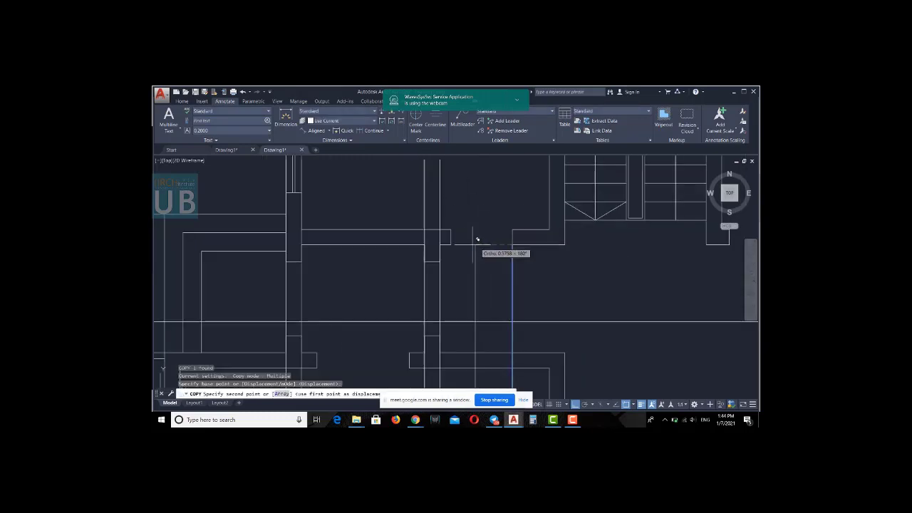
scroll(499, 246, "down", 2)
scroll(563, 255, "up", 1)
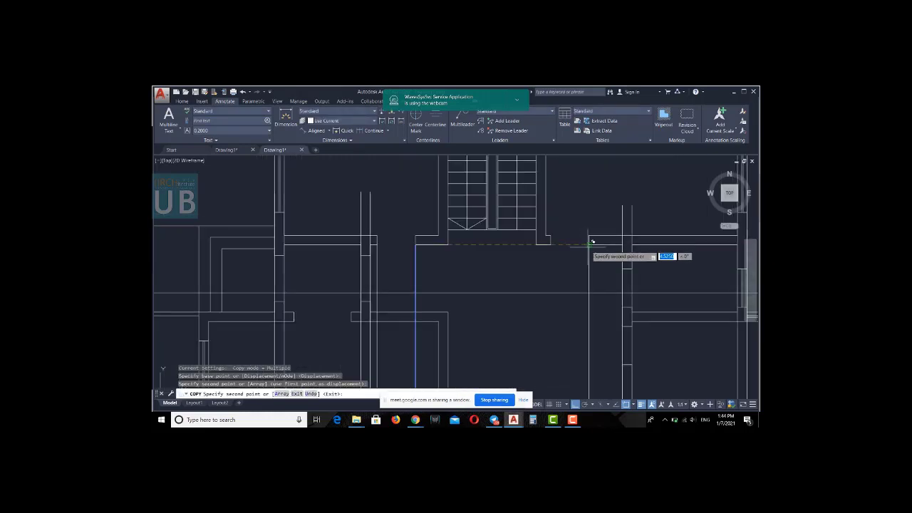
left_click(560, 245)
left_click(560, 244)
scroll(570, 246, "down", 4)
key("Return")
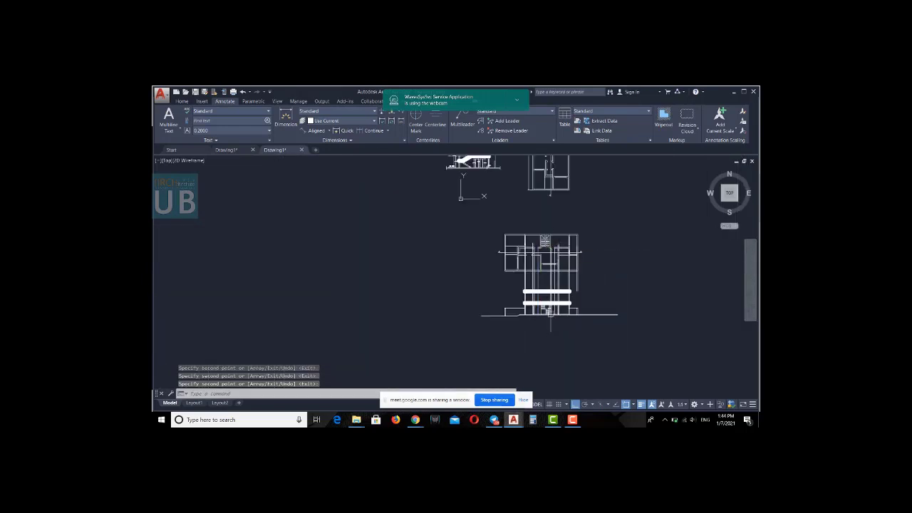
key("Escape")
key("Escape")
key("Escape")
scroll(550, 314, "up", 5)
scroll(545, 303, "up", 2)
Draw a horizontal door-head line from the wall right of the stair to the left wall
key("l")
key("Return")
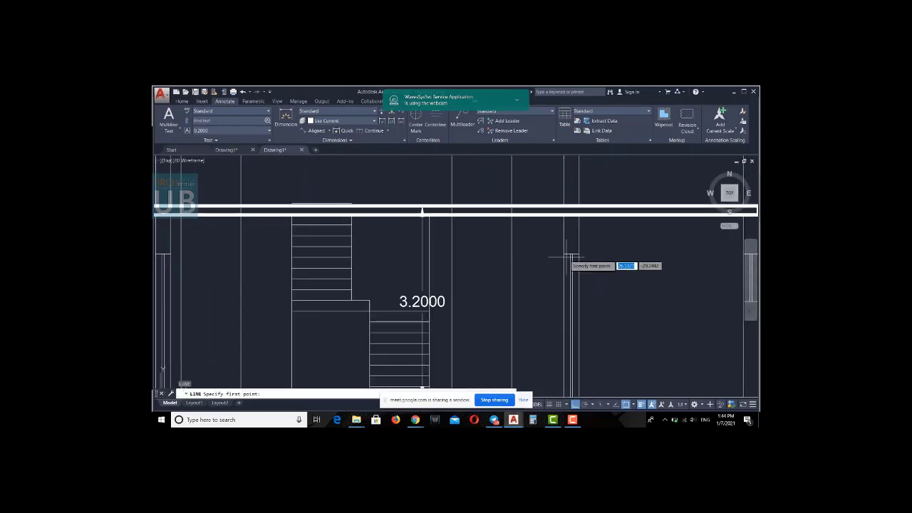
left_click(565, 273)
middle_click_drag(413, 265, 510, 252)
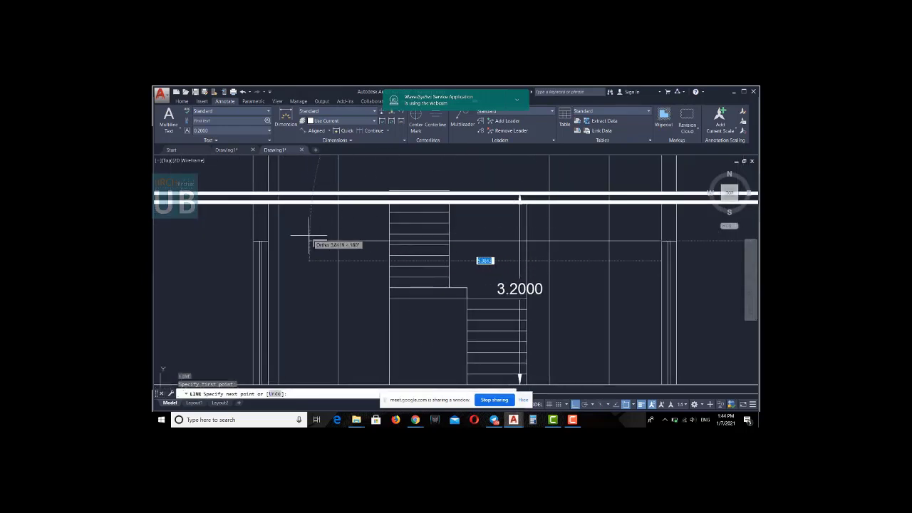
left_click(268, 242)
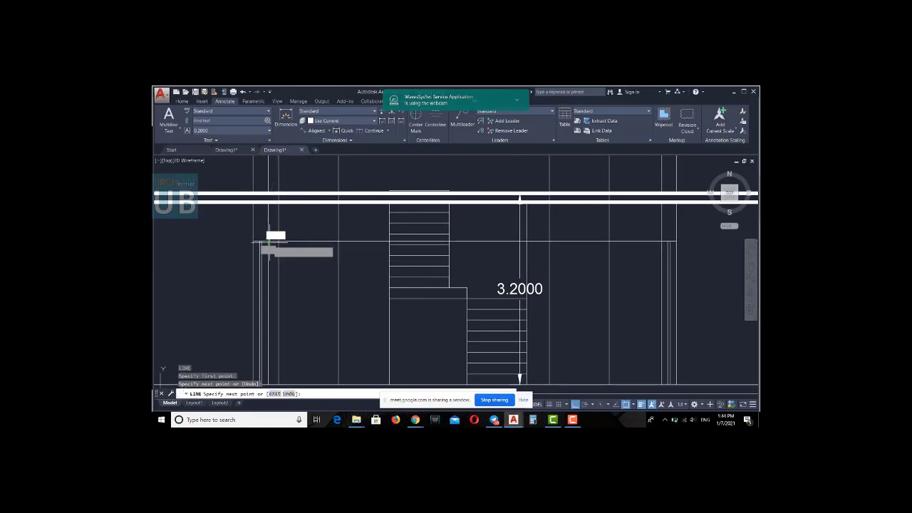
key("Return")
key("Return")
Trim the projection lines and door-head line back to the door openings
key("Escape")
type("tr")
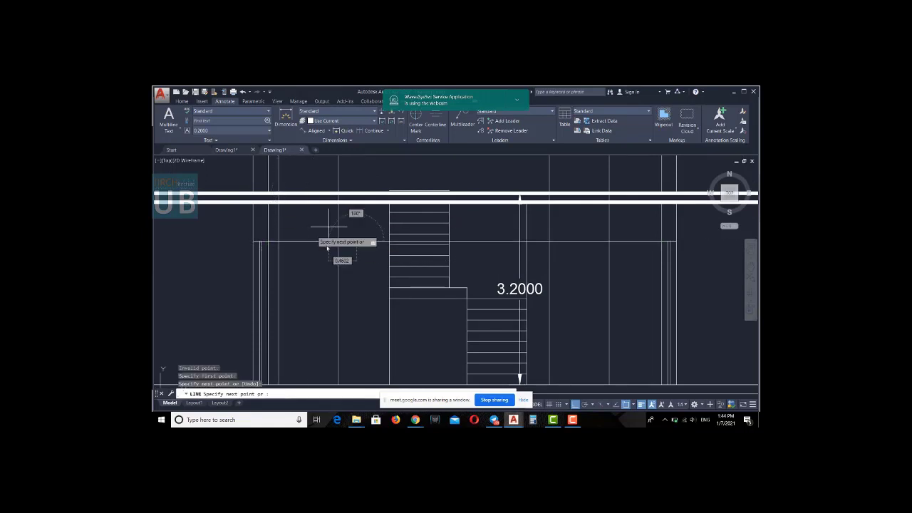
key("Return")
left_click(329, 242)
key("Return")
left_click_drag(330, 236, 289, 220)
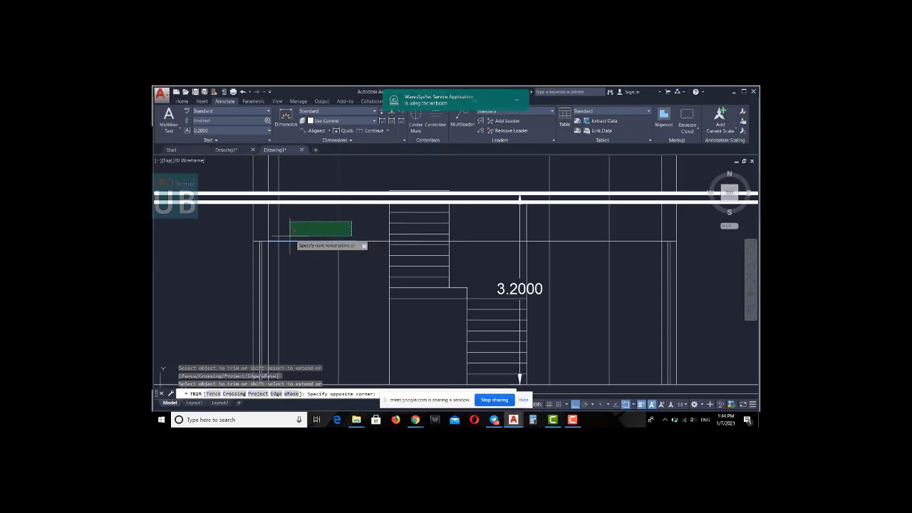
key("Return")
key("Return")
left_click(578, 241)
key("Return")
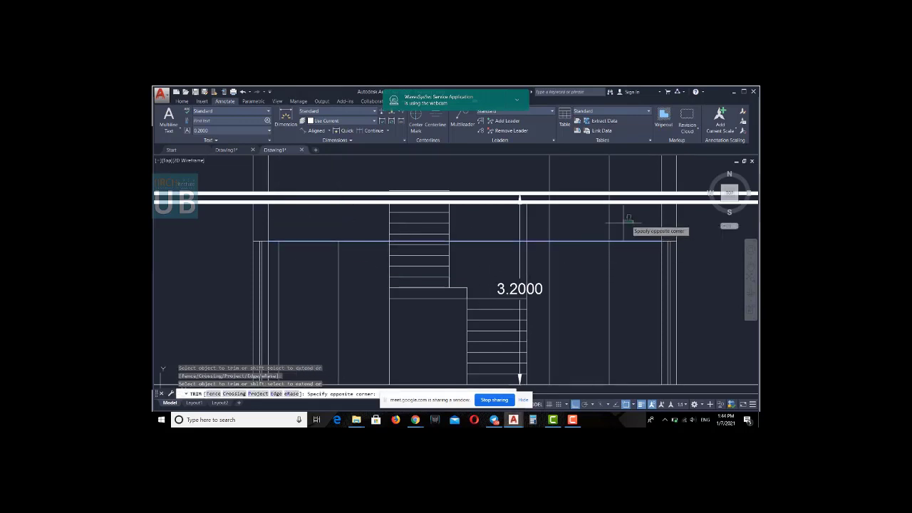
left_click(630, 220)
key("Escape")
key("Escape")
Fillet the door-head line with the vertical jamb to close the door corner
key("Return")
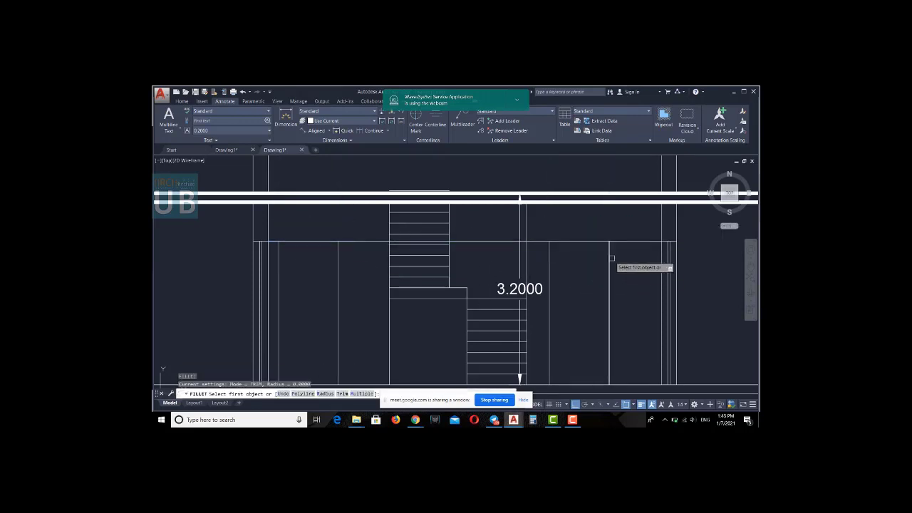
left_click(559, 242)
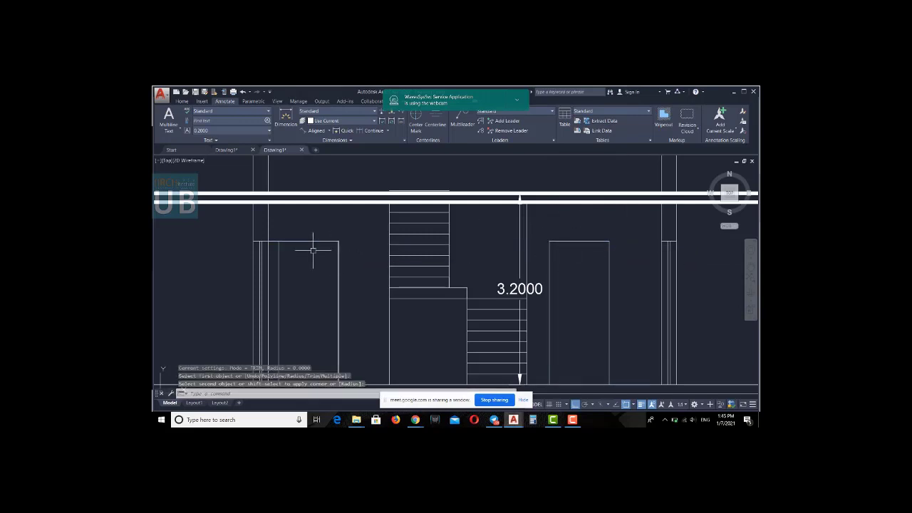
left_click(276, 254)
scroll(367, 289, "down", 2)
middle_click_drag(373, 298, 429, 291)
key("Escape")
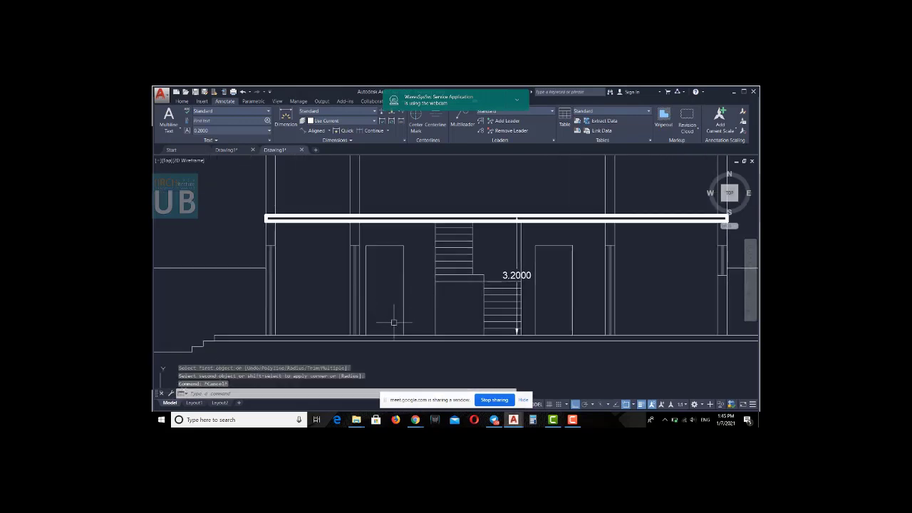
scroll(549, 304, "down", 2)
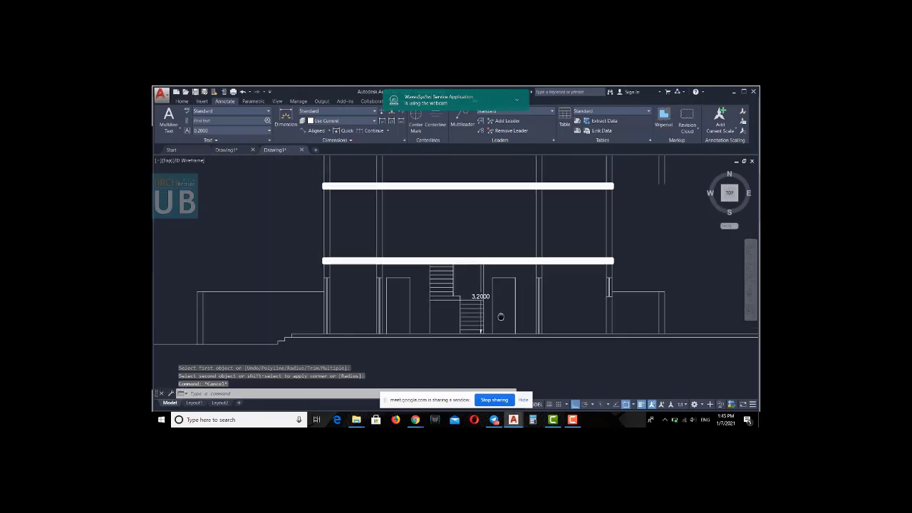
scroll(499, 315, "down", 3)
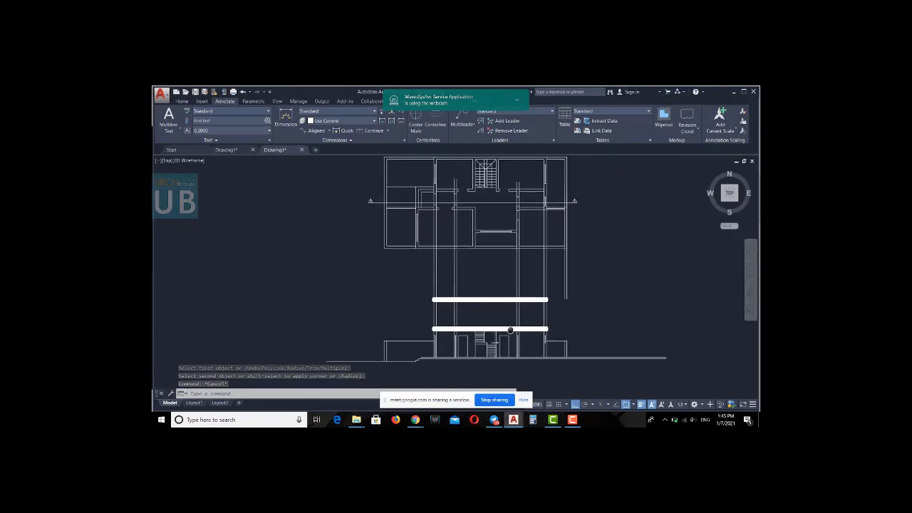
middle_click_drag(510, 330, 513, 311)
scroll(520, 328, "up", 2)
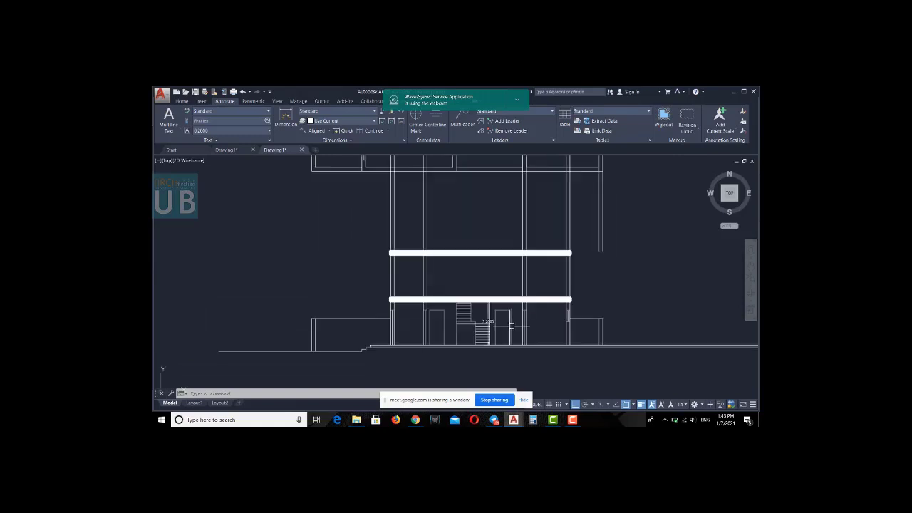
scroll(528, 343, "up", 2)
scroll(475, 319, "up", 2)
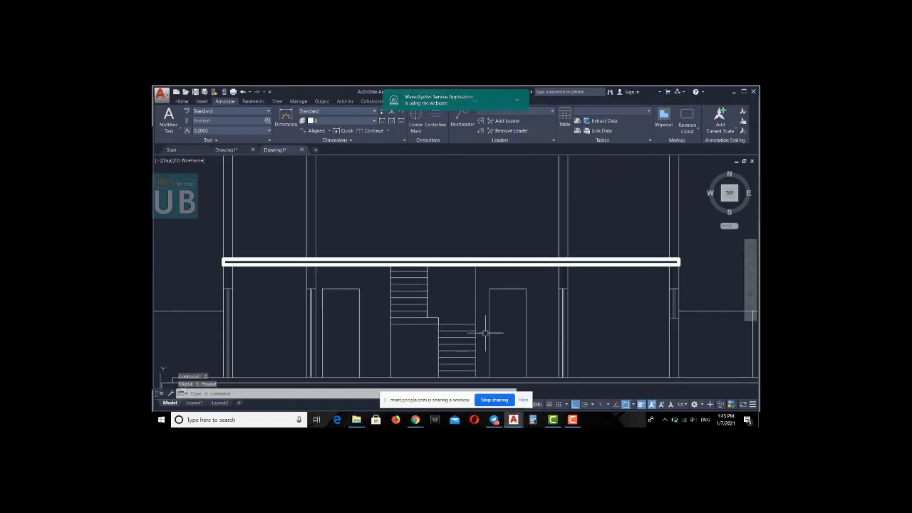
scroll(486, 333, "down", 2)
middle_click_drag(425, 260, 520, 263)
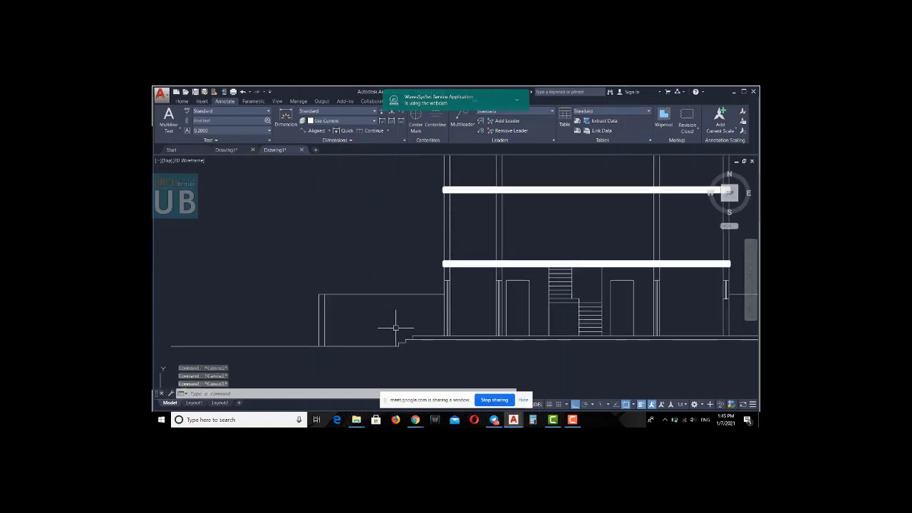
middle_click_drag(396, 326, 443, 309)
scroll(433, 330, "up", 4)
scroll(463, 331, "up", 2)
scroll(502, 315, "down", 2)
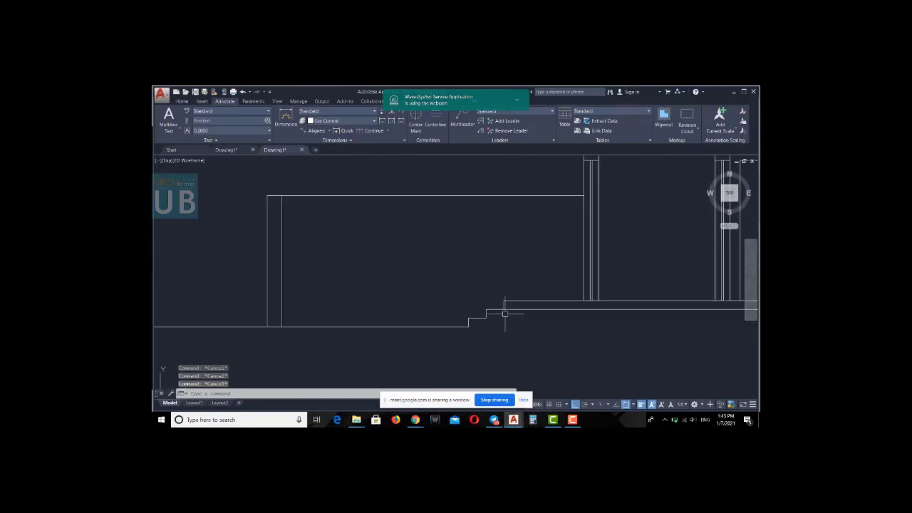
type("l")
key("Return")
left_click(502, 310)
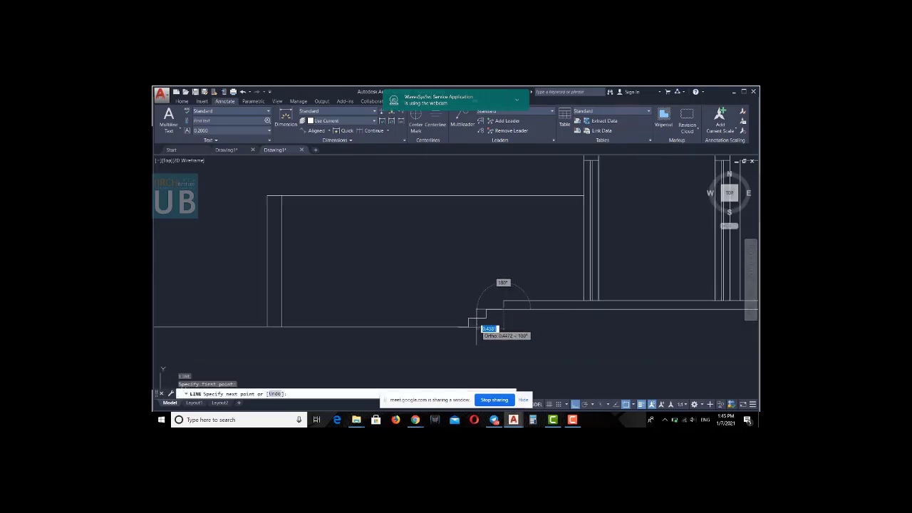
Finish the diagonal waist line across the entrance steps
left_click(469, 326)
key("Escape")
scroll(488, 315, "up", 3)
left_click(497, 311)
type("o")
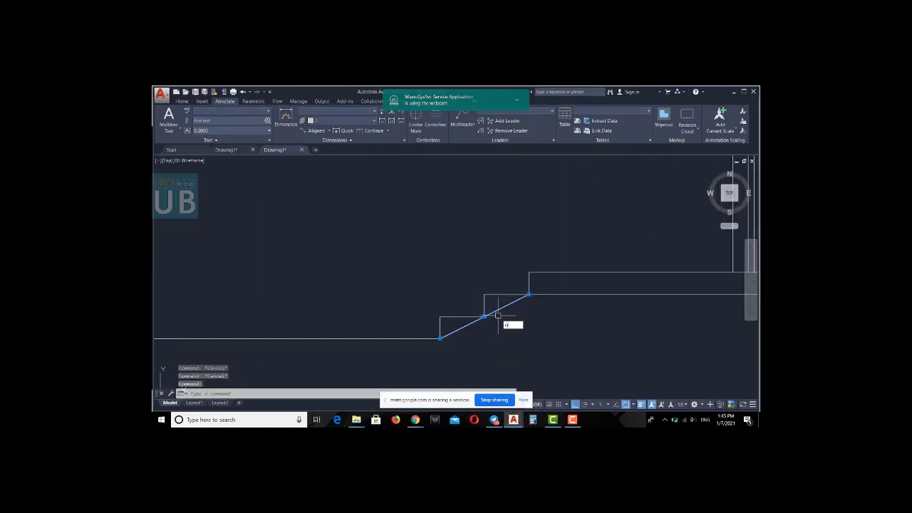
key("Return")
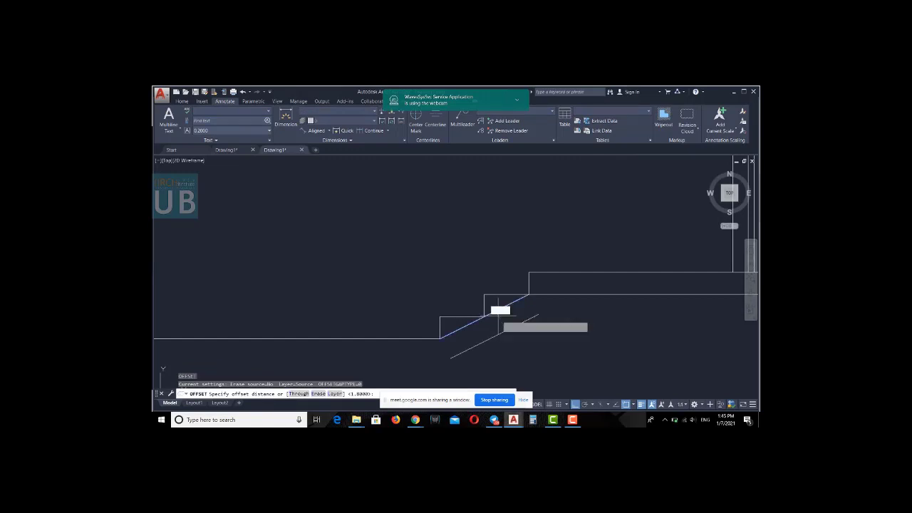
key("Escape")
Fillet the waist line's corner and delete the leftover diagonal
type("f")
key("Return")
left_click(540, 314)
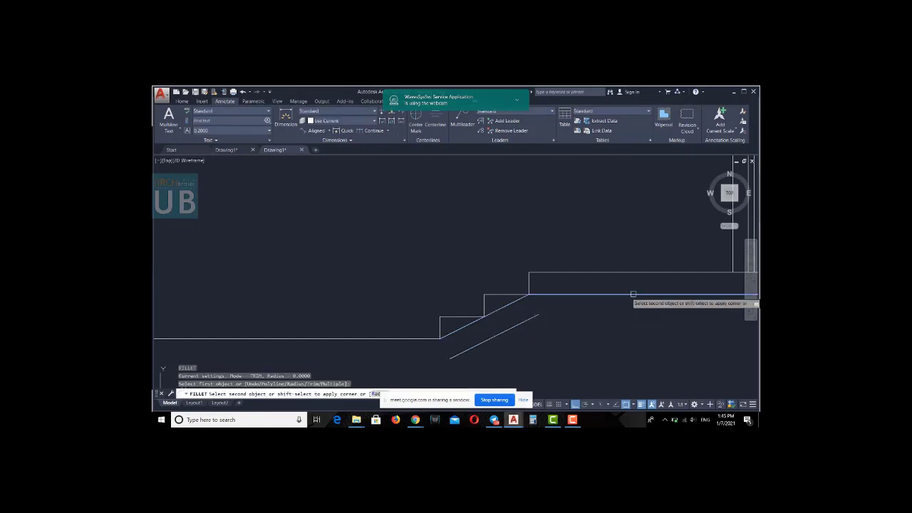
left_click(535, 319)
left_click(491, 313)
key("Delete")
scroll(487, 324, "down", 2)
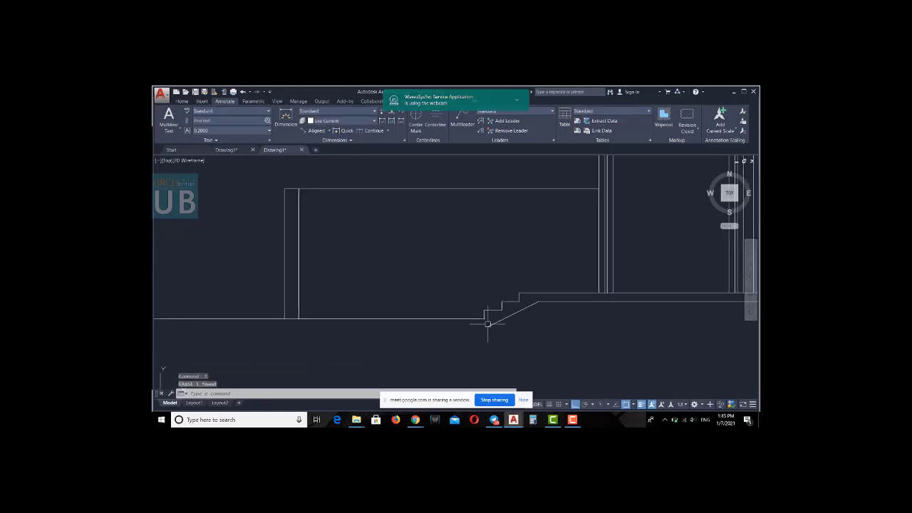
key("Escape")
Offset the ground line downward to form the parallel thickness line, then zoom out
middle_click_drag(458, 319, 503, 300)
left_click(503, 300)
type("o")
key("Return")
key("Return")
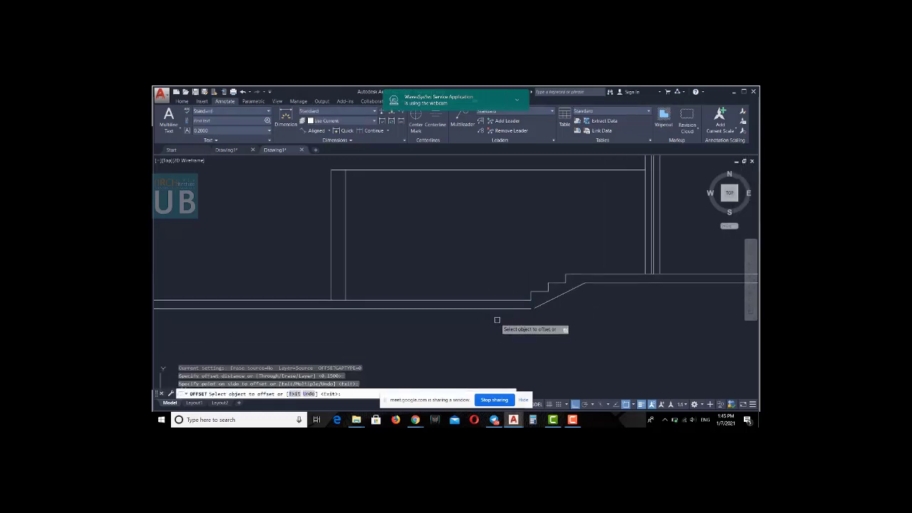
left_click(499, 300)
left_click(515, 316)
type("f")
left_click(540, 305)
key("Escape")
key("Escape")
scroll(535, 306, "down", 2)
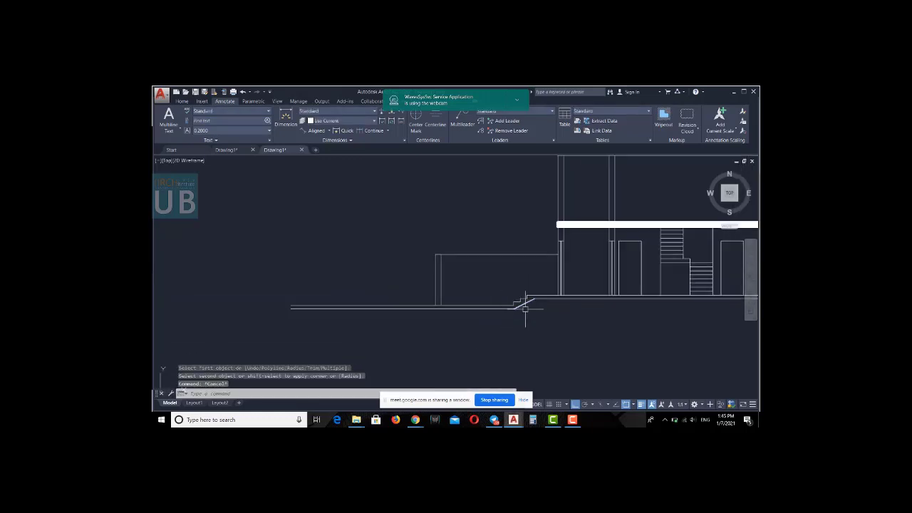
scroll(525, 306, "down", 2)
scroll(495, 309, "down", 2)
Window-select the break mark at the ground line's left end
scroll(538, 307, "down", 3)
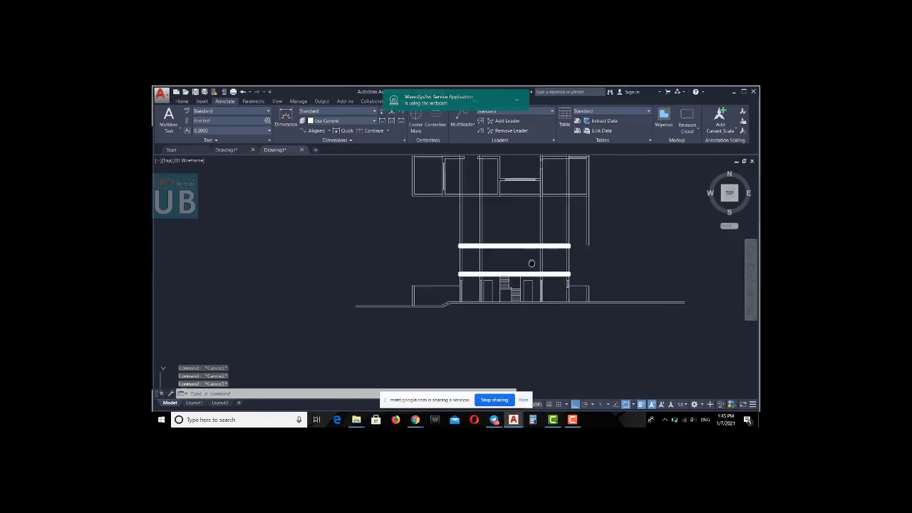
scroll(534, 265, "down", 3)
scroll(535, 266, "up", 5)
left_click(490, 246)
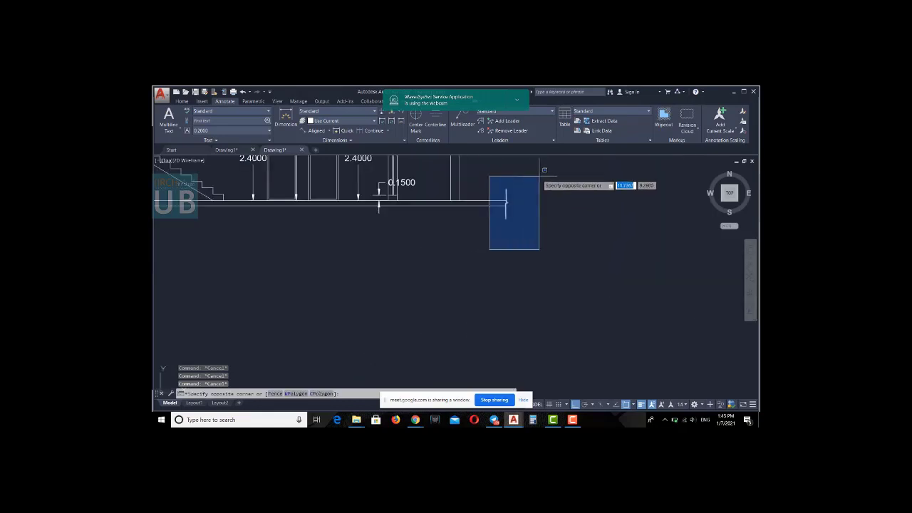
scroll(498, 228, "down", 3)
left_click(314, 231)
left_click(353, 177)
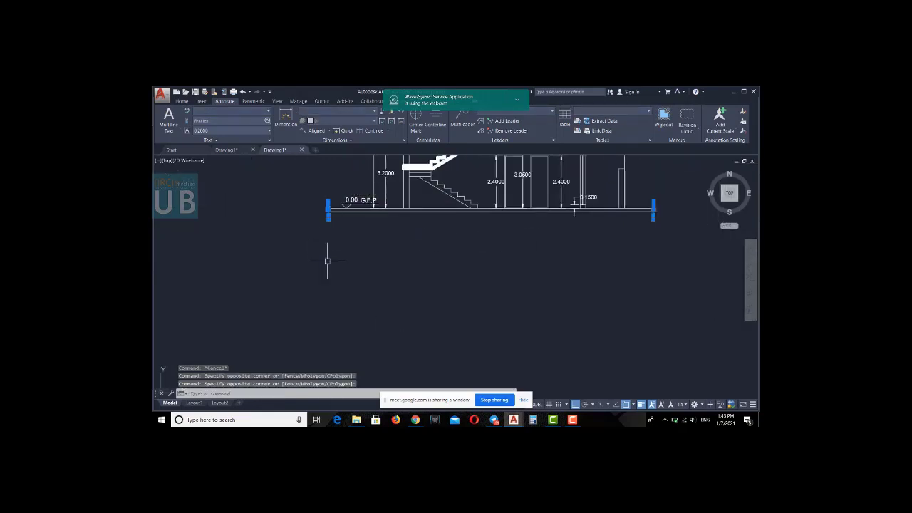
Copy the break mark along the ground line toward its right end
type("o")
key("Return")
scroll(328, 235, "up", 3)
left_click(327, 217)
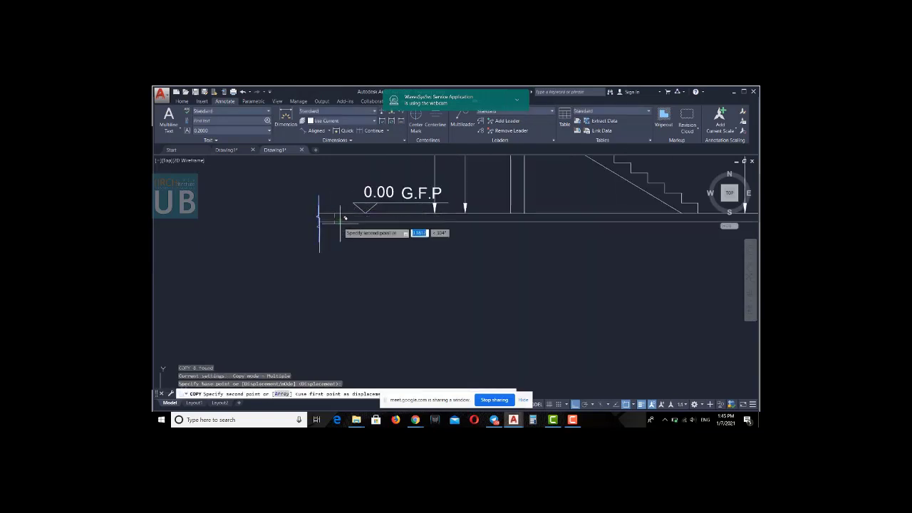
scroll(339, 227, "down", 5)
scroll(399, 285, "up", 3)
scroll(413, 292, "up", 3)
scroll(392, 281, "up", 3)
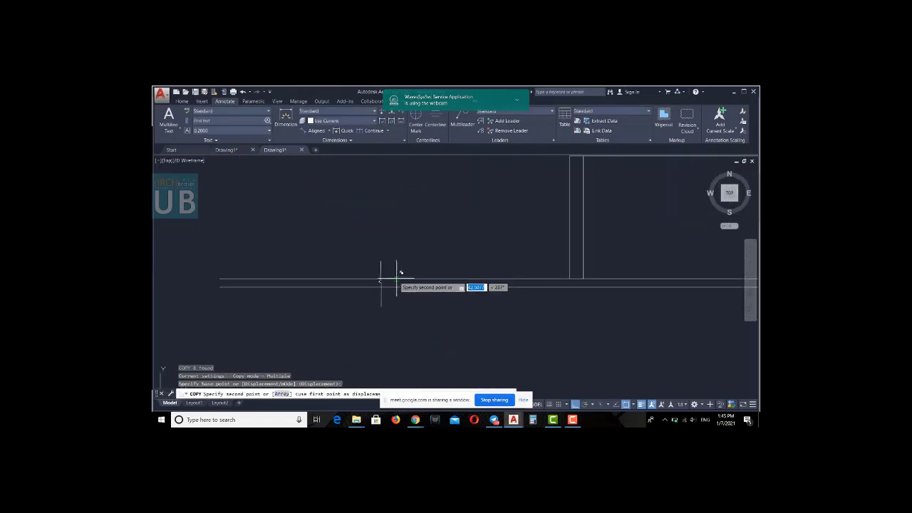
left_click(392, 280)
scroll(393, 280, "down", 3)
key("Escape")
key("Escape")
scroll(529, 289, "up", 3)
scroll(451, 285, "up", 3)
Move the copied break mark's short vertical line into its final spot on the ground line
left_click(463, 306)
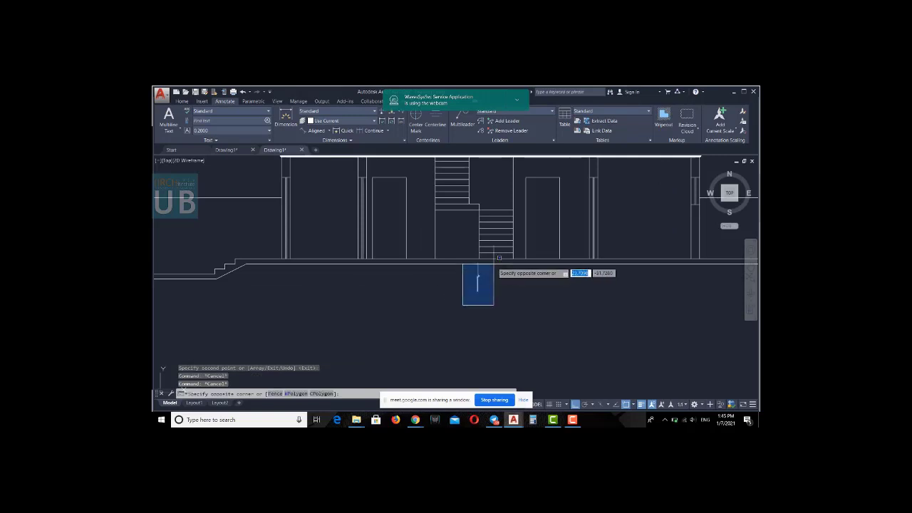
left_click(511, 243)
type("m")
key("Return")
scroll(470, 264, "up", 3)
left_click(462, 250)
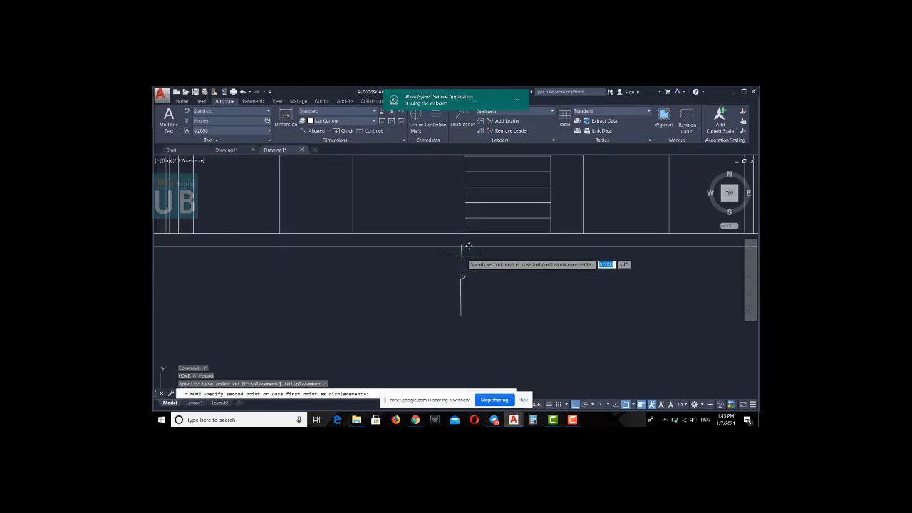
scroll(498, 271, "down", 3)
scroll(566, 288, "up", 3)
left_click(527, 261)
key("Return")
scroll(465, 272, "down", 3)
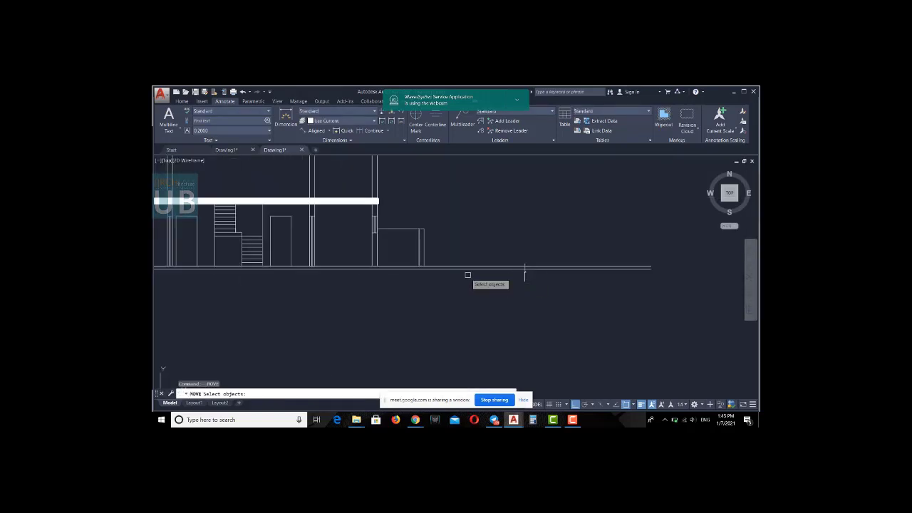
scroll(521, 298, "down", 2)
key("Escape")
key("Escape")
key("Escape")
middle_click_drag(521, 297, 513, 310)
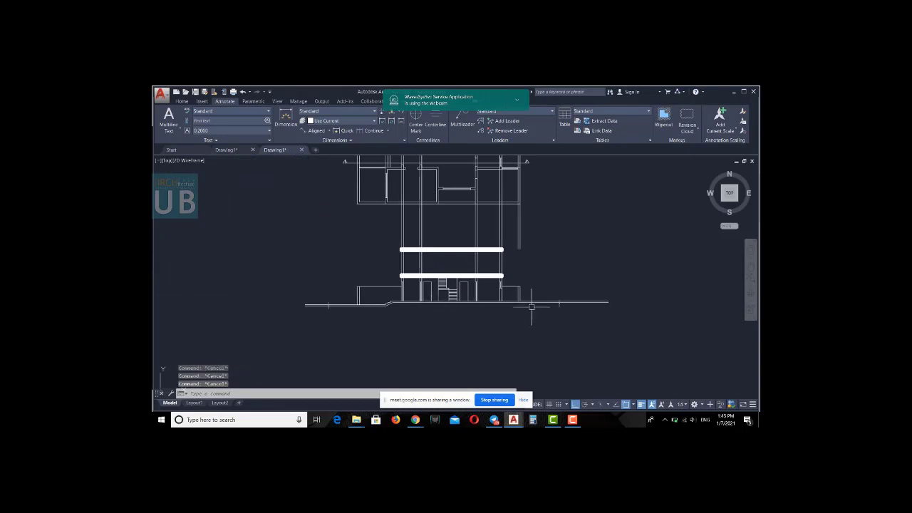
Pan to the building's right side and check the long ground line there
mouse_move(531, 307)
middle_mouse_down()
mouse_move(470, 307)
mouse_move(484, 320)
middle_mouse_up()
scroll(497, 311, "up", 4)
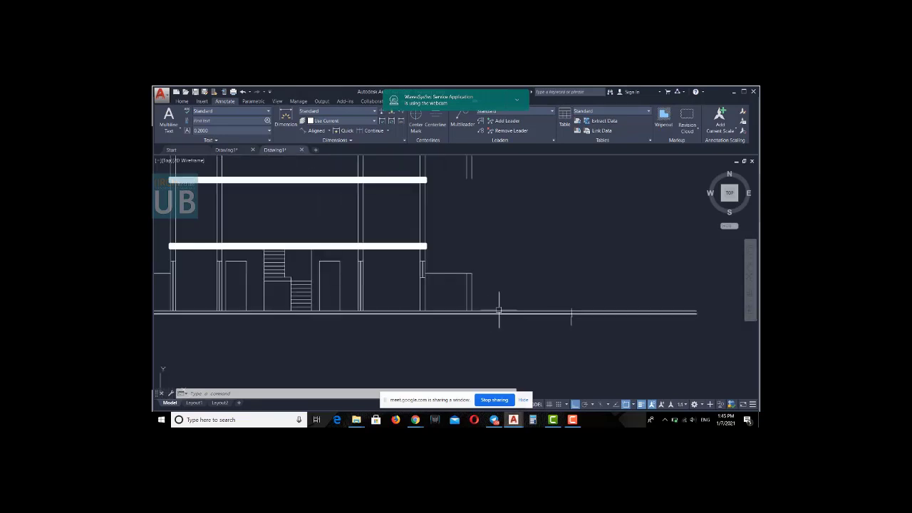
mouse_move(497, 312)
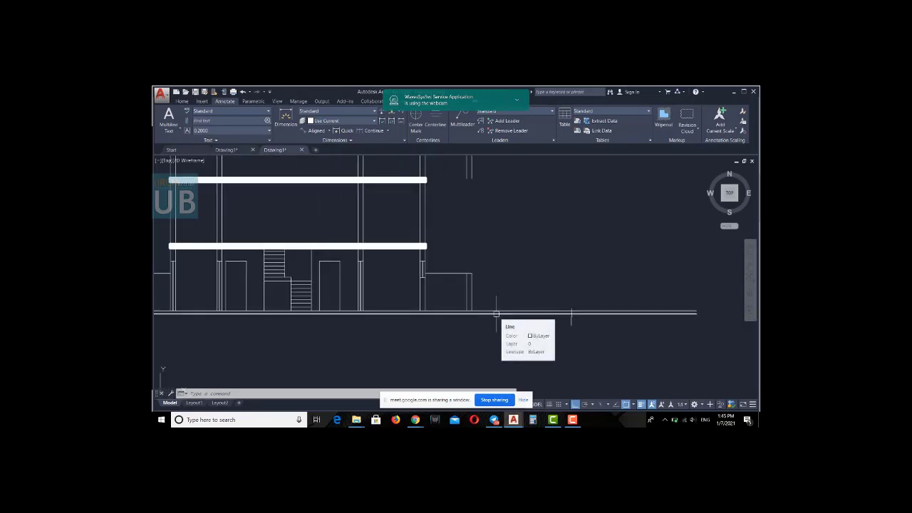
scroll(496, 314, "down", 2)
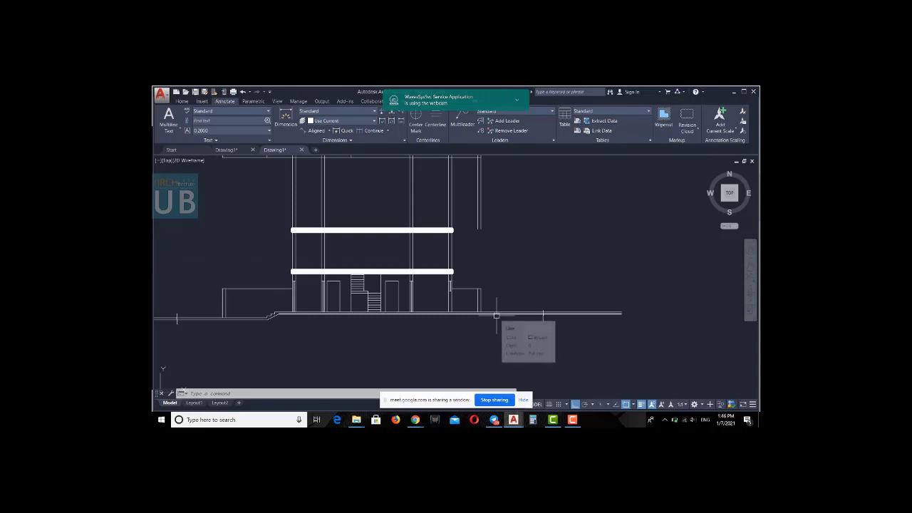
middle_click_drag(485, 321, 507, 321)
scroll(235, 316, "up", 3)
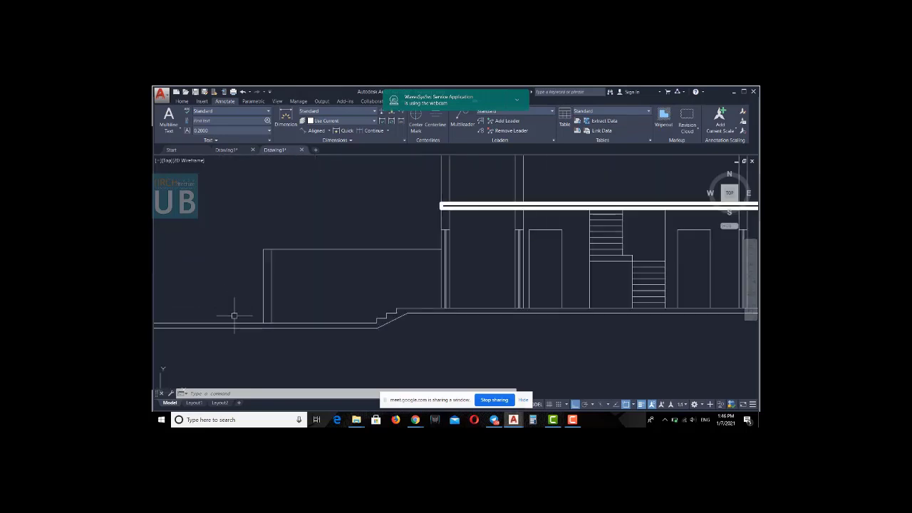
left_click(255, 324)
scroll(255, 325, "down", 4)
scroll(509, 326, "up", 2)
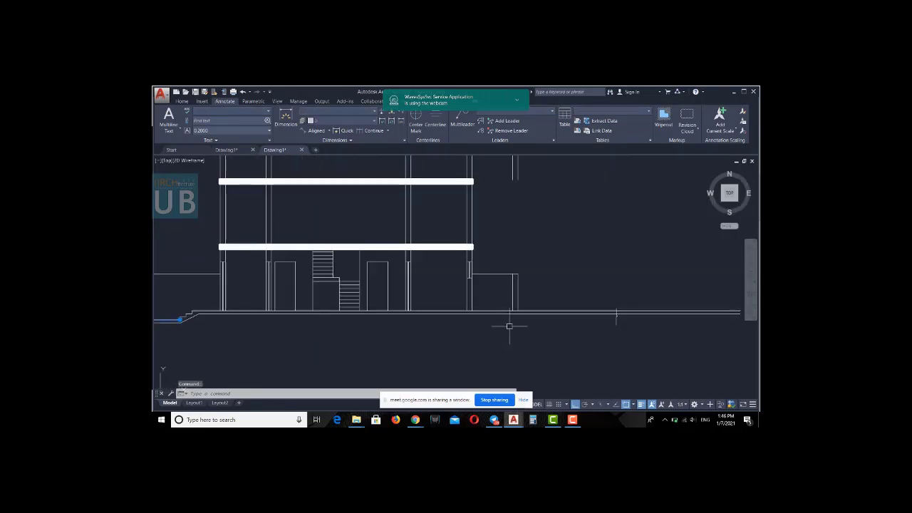
left_click(553, 311)
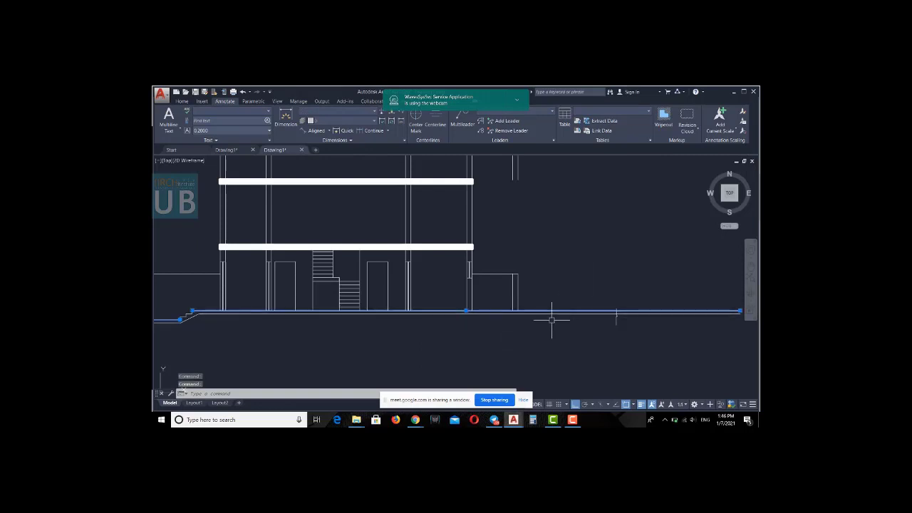
key("Escape")
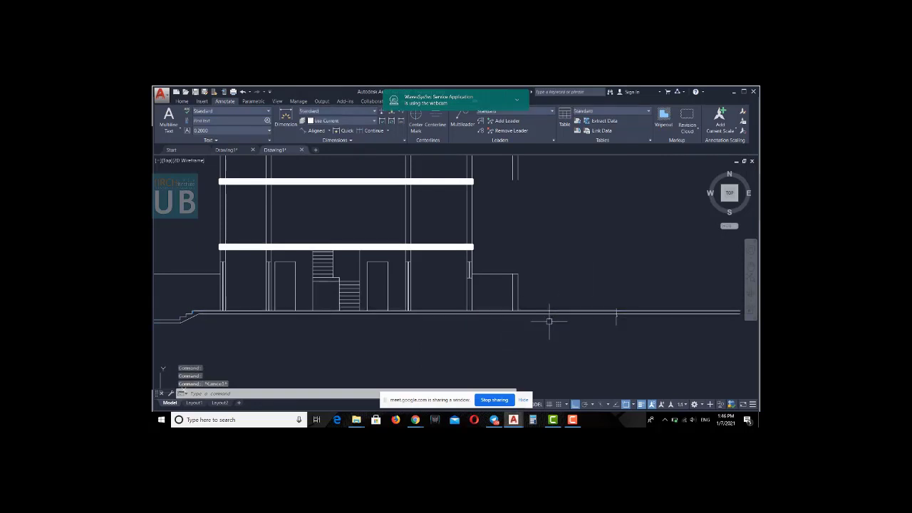
Draw a first vertical line down from the ground line beside the small room
type("l")
key("Return")
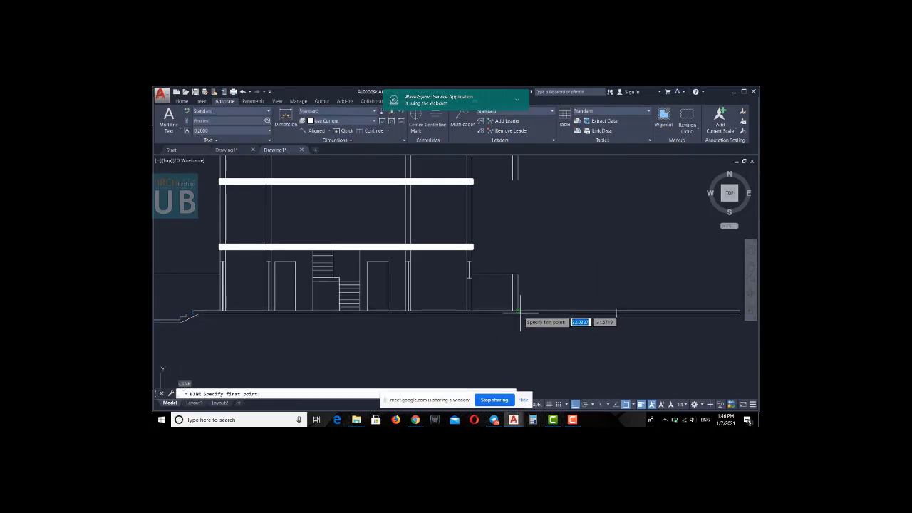
left_click(528, 311)
left_click(529, 339)
scroll(531, 331, "down", 2)
key("Escape")
key("Escape")
key("Escape")
scroll(530, 318, "up", 2)
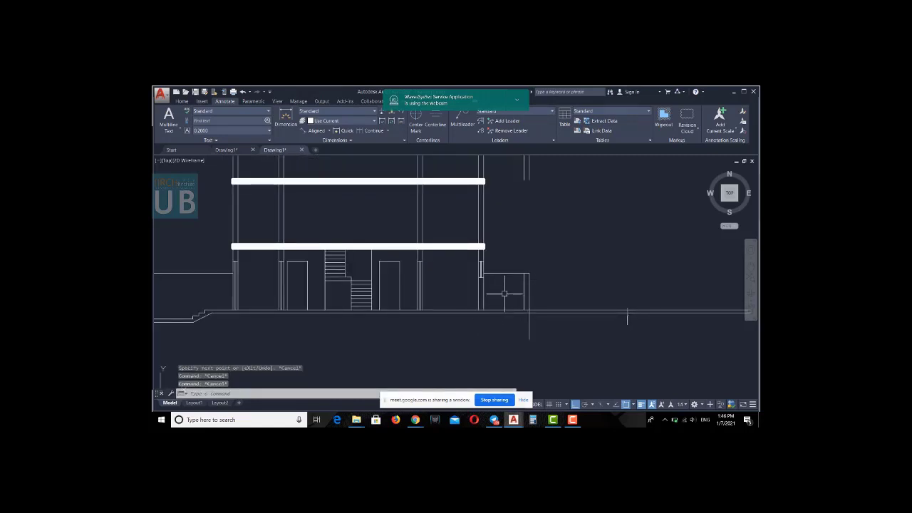
scroll(519, 316, "down", 2)
key("Escape")
Draw a second vertical line extending below the ground line next to the first
scroll(522, 316, "up", 2)
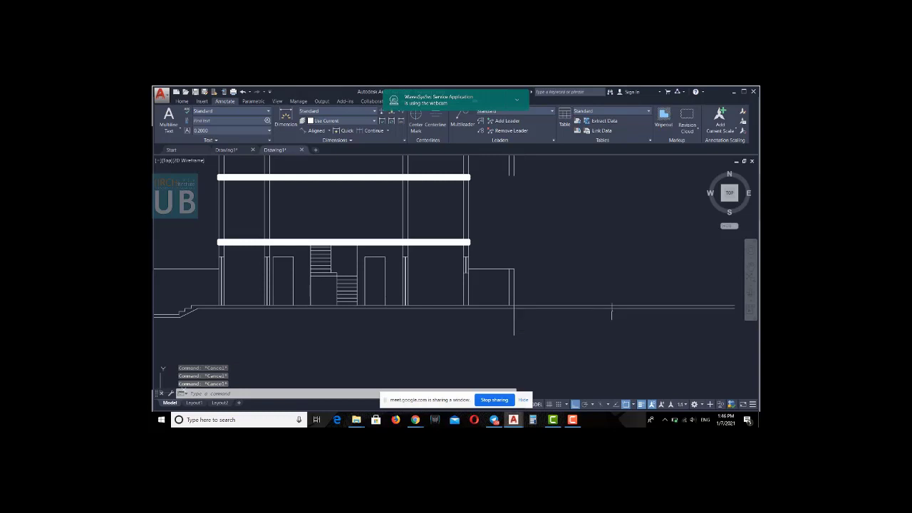
scroll(611, 312, "up", 2)
key("l")
key("Return")
left_click(509, 307)
left_click(509, 346)
key("Return")
scroll(434, 341, "down", 3)
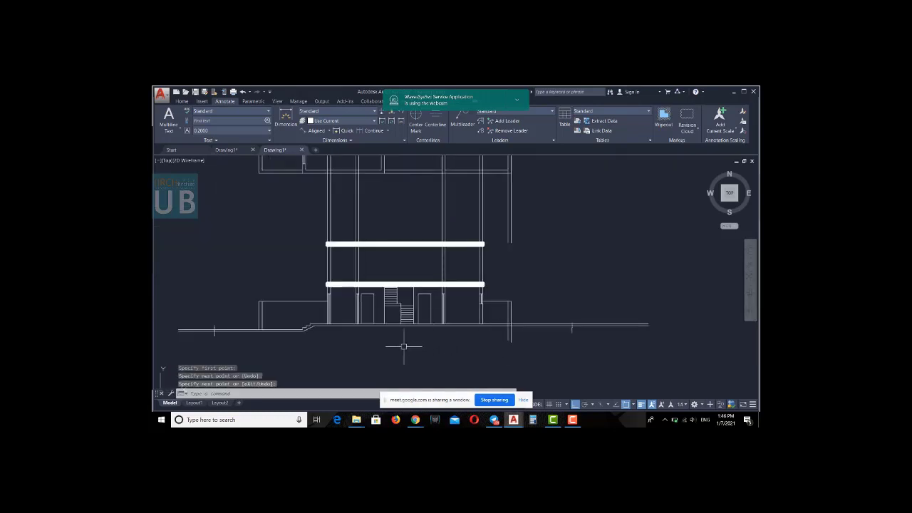
Discard an unfinished third line, bring the right side into view and start OFFSET
key("Return")
scroll(335, 324, "up", 3)
left_click(303, 322)
scroll(307, 322, "down", 4)
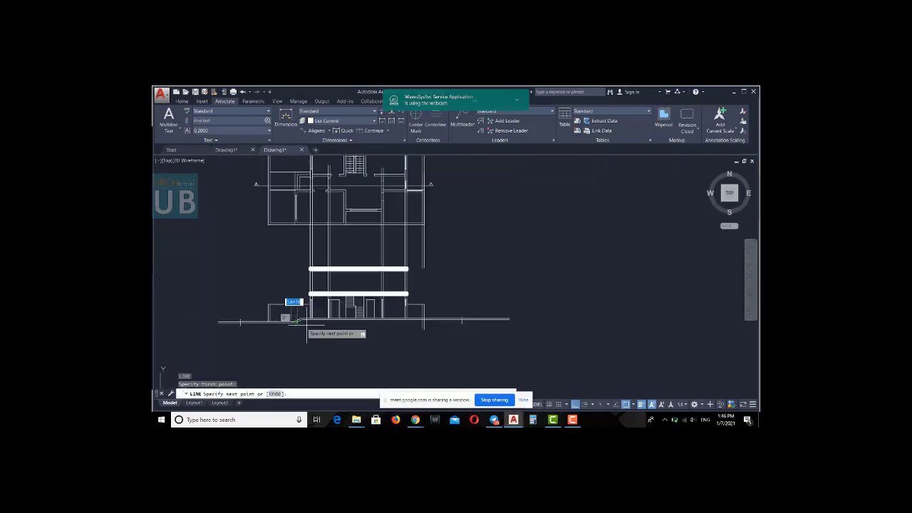
scroll(307, 322, "up", 4)
key("Escape")
key("Escape")
mouse_move(352, 326)
middle_mouse_down()
mouse_move(451, 329)
mouse_move(451, 315)
middle_mouse_up()
key("o")
key("Return")
type("1")
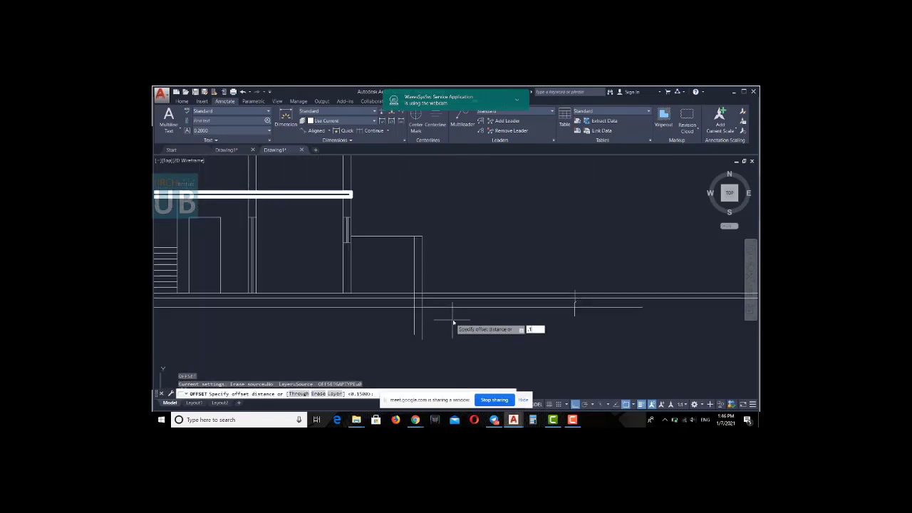
Fillet two corners of the right-hand block into sharp joins
key("Return")
key("Escape")
scroll(449, 332, "up", 2)
scroll(430, 316, "up", 2)
key("f")
key("Return")
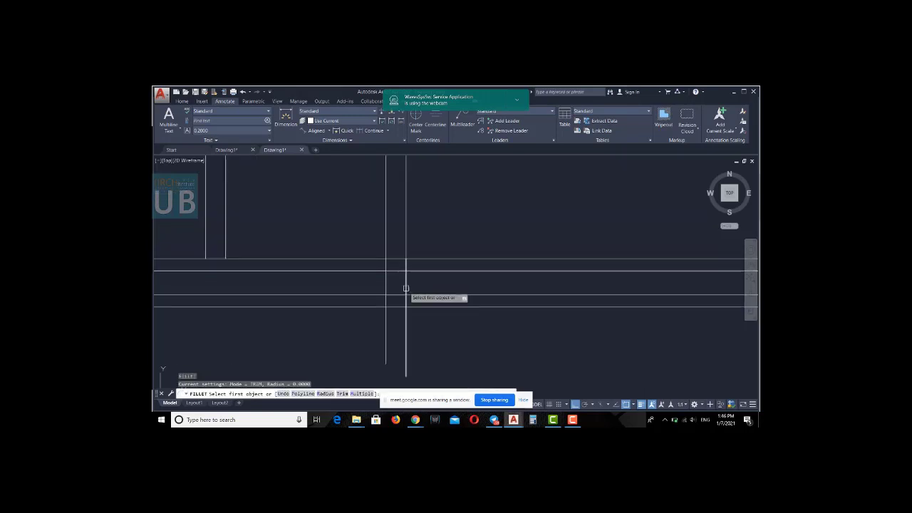
left_click(406, 288)
left_click(416, 294)
key("Return")
left_click(386, 299)
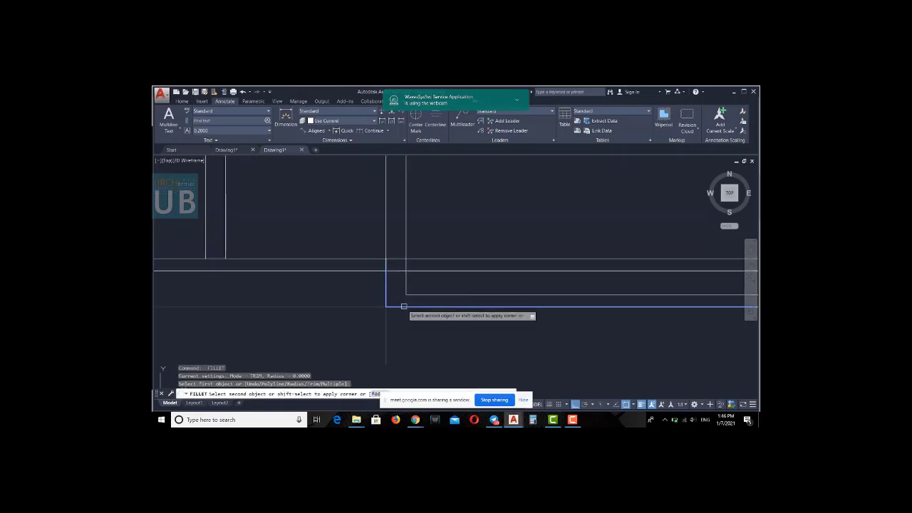
left_click(404, 307)
Attempt a trim of the ground lines against a vertical cutting edge, then abandon it
middle_click_drag(387, 275, 390, 280)
type("tr")
key("Return")
left_click(390, 284)
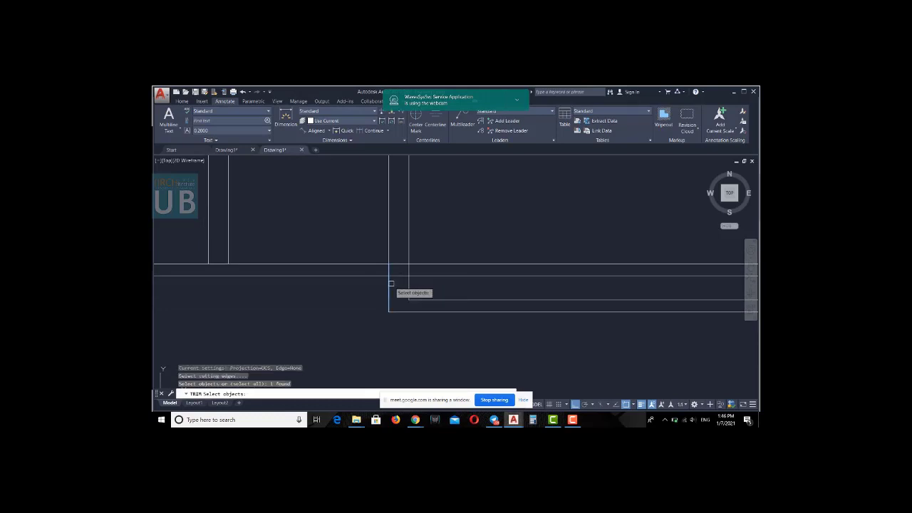
key("Return")
key("Escape")
key("Escape")
scroll(420, 296, "down", 1)
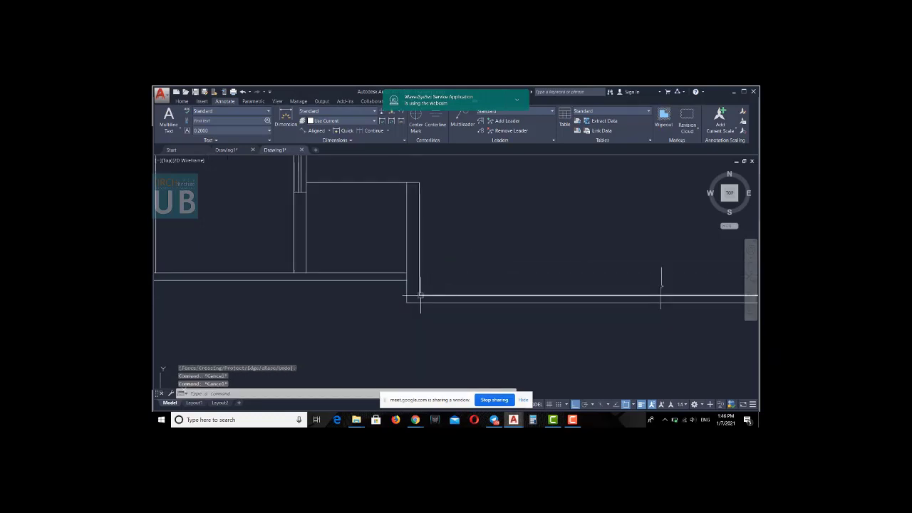
key("Escape")
scroll(420, 295, "up", 2)
Extend the two horizontal lines to the boundary edge
type("e")
key("Return")
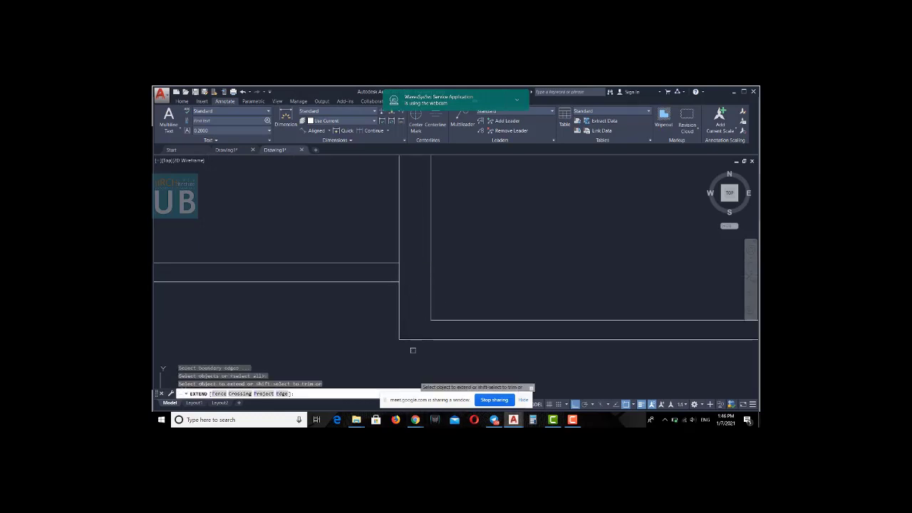
left_click(378, 240)
left_click(374, 294)
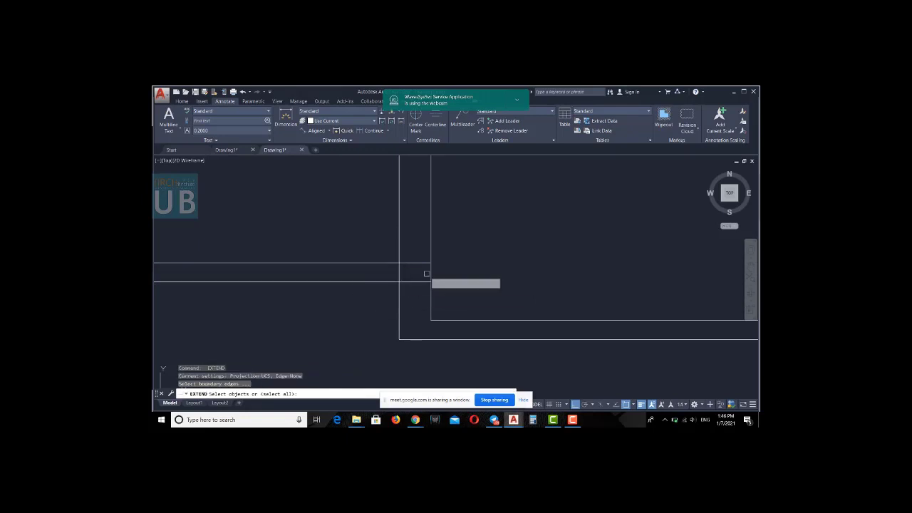
left_click(430, 269)
key("Escape")
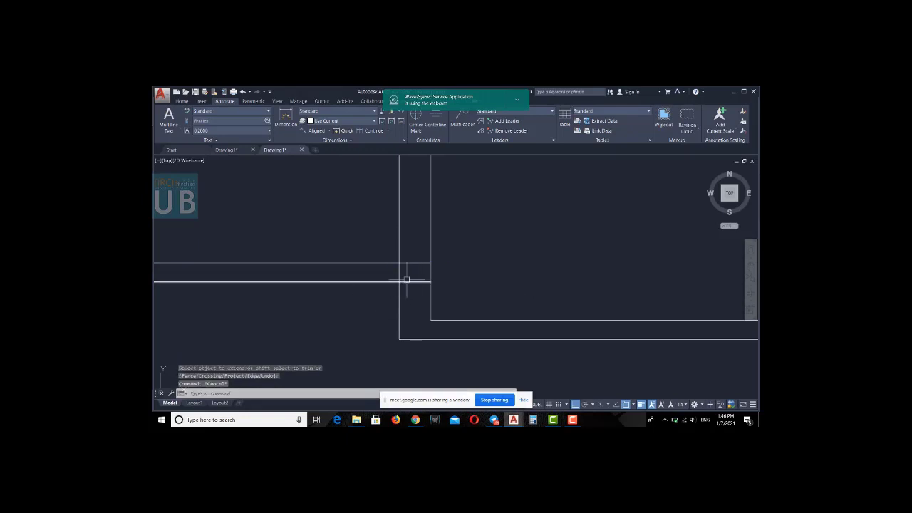
Join the horizontal ground line and the vertical line into a sharp zero-radius corner
type("f")
key("Return")
left_click(398, 300)
left_click(392, 282)
left_click(392, 282)
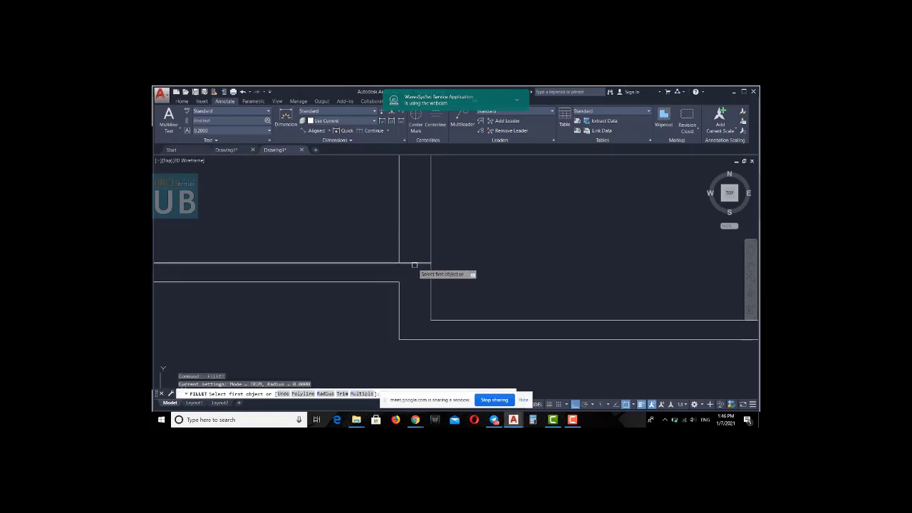
key("Return")
key("Escape")
key("Escape")
key("Escape")
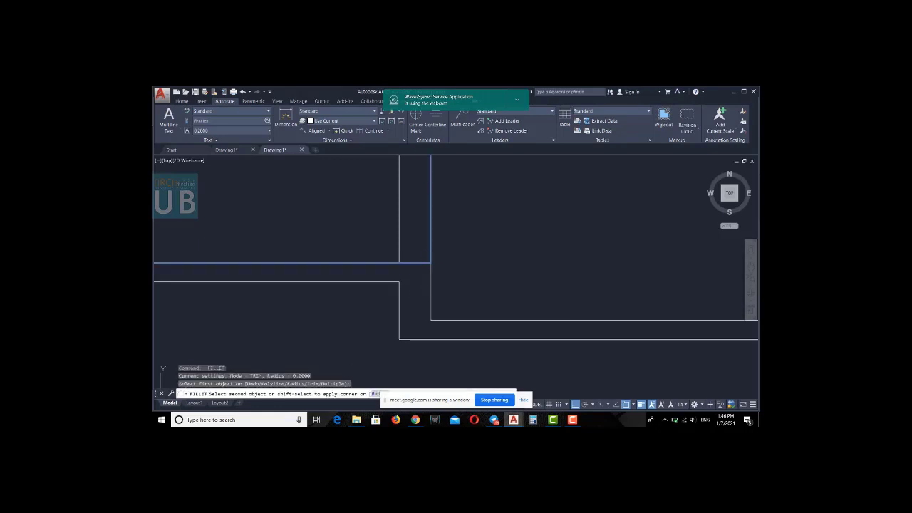
scroll(444, 285, "down", 4)
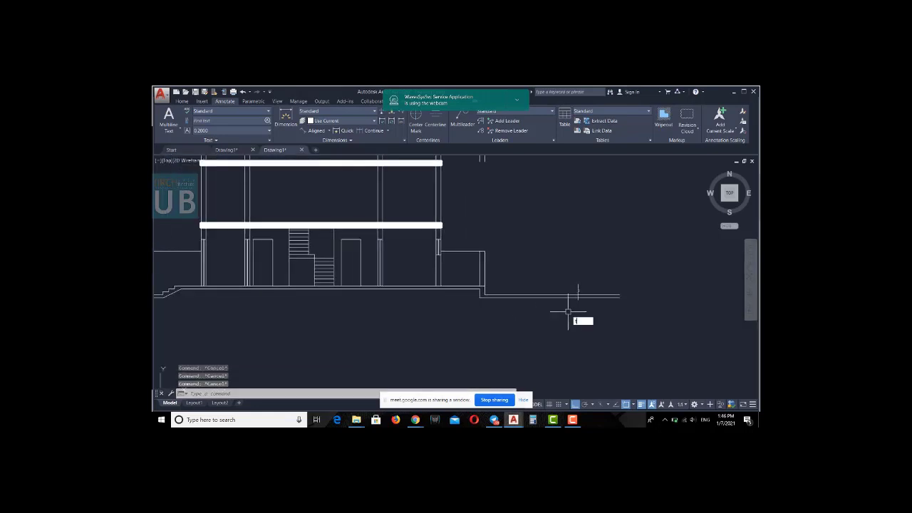
Trim the left line ends using the vertical line as the cutting edge
key("Return")
scroll(568, 311, "up", 3)
scroll(550, 299, "up", 2)
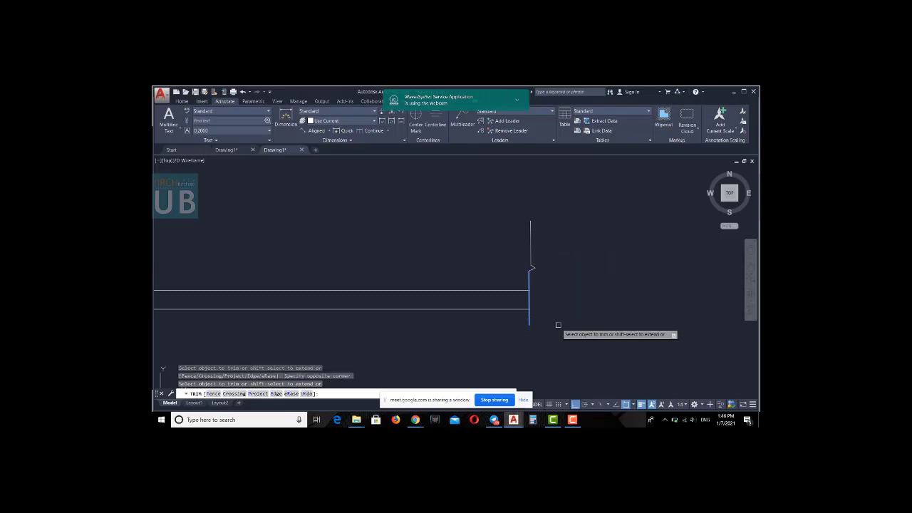
scroll(395, 342, "down", 3)
key("Return")
key("Return")
scroll(401, 295, "up", 2)
scroll(316, 287, "up", 3)
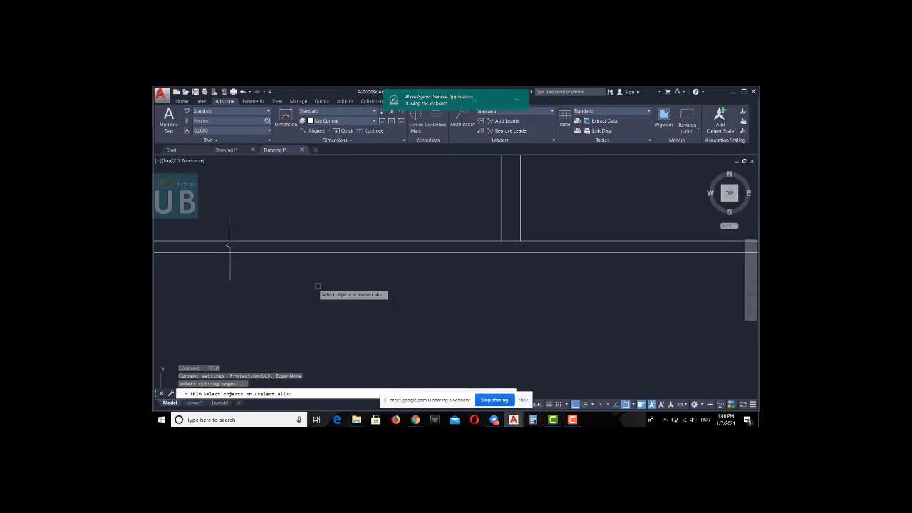
left_click(230, 266)
middle_click_drag(231, 266, 334, 277)
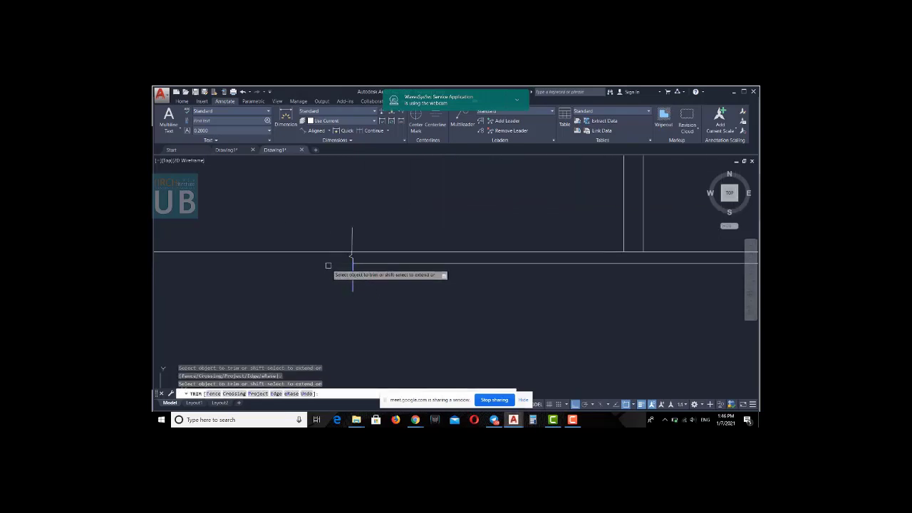
key("Return")
scroll(397, 278, "down", 2)
Zoom to the stair section's ground level and window-select the 0.00 G.F.P text and level symbol
key("Escape")
key("Escape")
key("Escape")
scroll(398, 278, "down", 3)
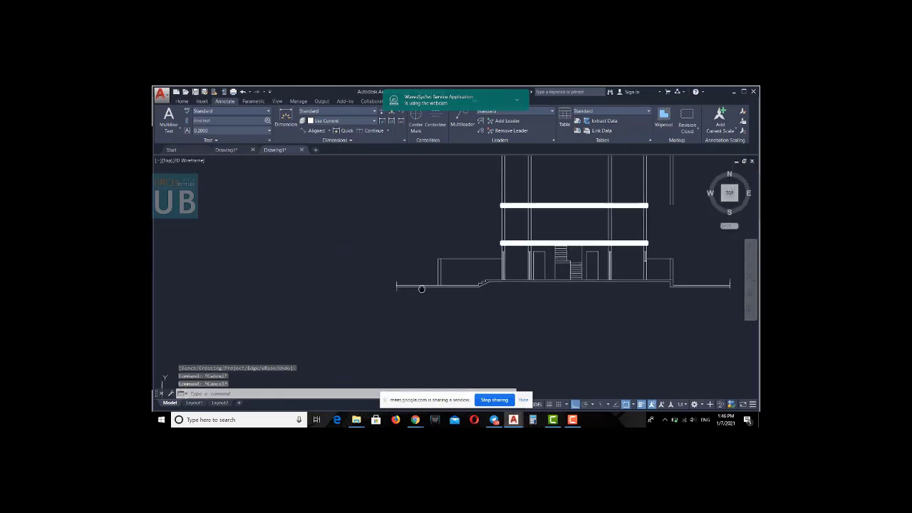
scroll(421, 287, "down", 2)
middle_click_drag(452, 315, 497, 332)
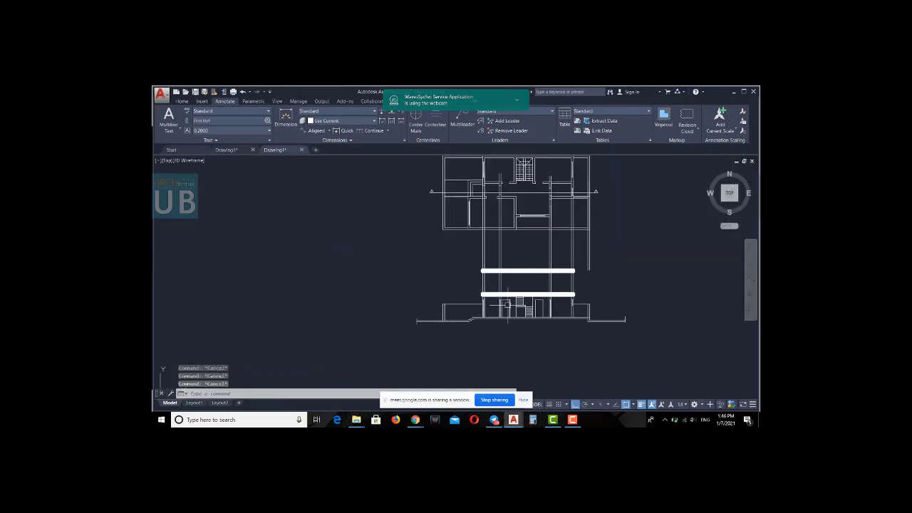
scroll(506, 285, "down", 3)
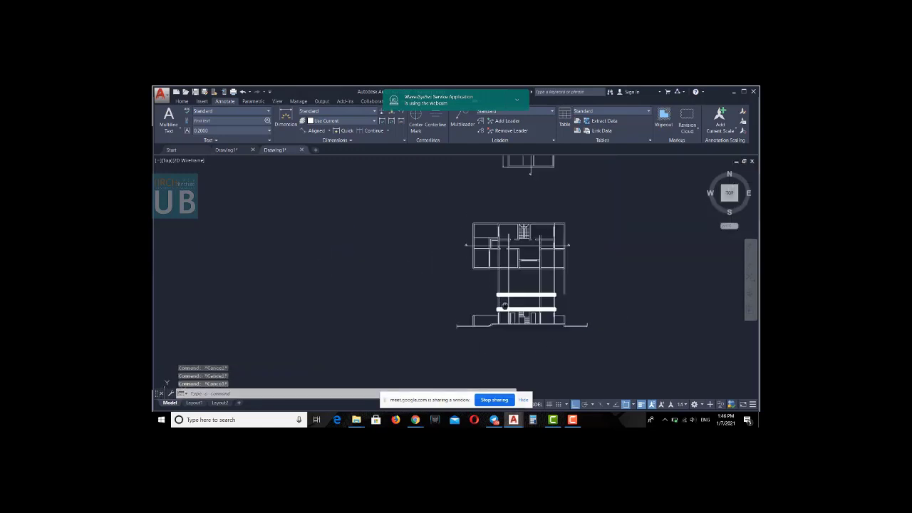
middle_click_drag(506, 285, 463, 221)
scroll(460, 214, "up", 2)
scroll(441, 230, "up", 5)
scroll(435, 252, "up", 5)
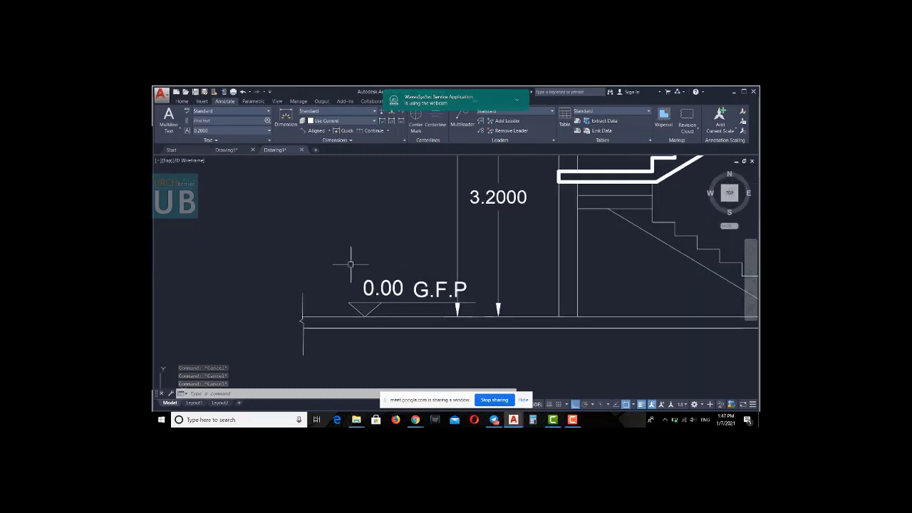
left_click(332, 263)
left_click(490, 343)
scroll(490, 342, "down", 3)
Window-select the 3.20 F.F.P and 6.40 R.F.P level marks in the stair section
middle_click_drag(456, 299, 455, 338)
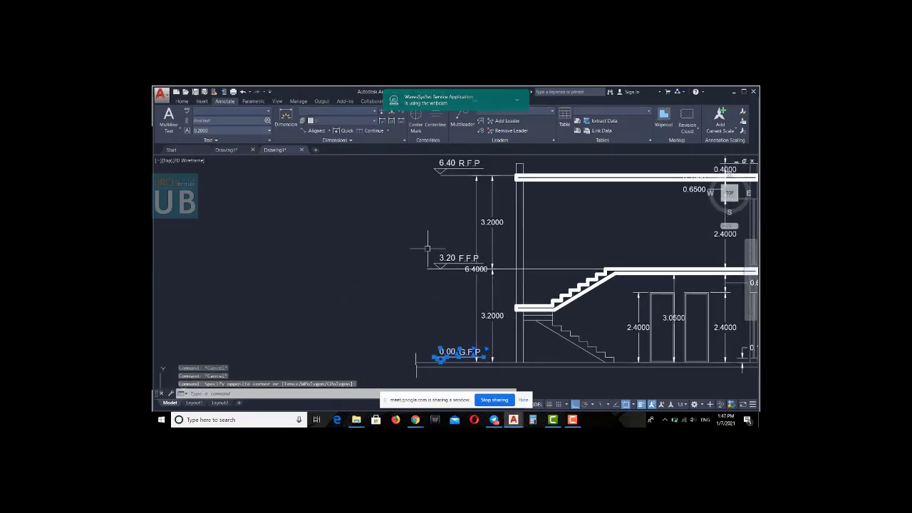
left_click(425, 244)
left_click(503, 283)
middle_click_drag(485, 248, 483, 268)
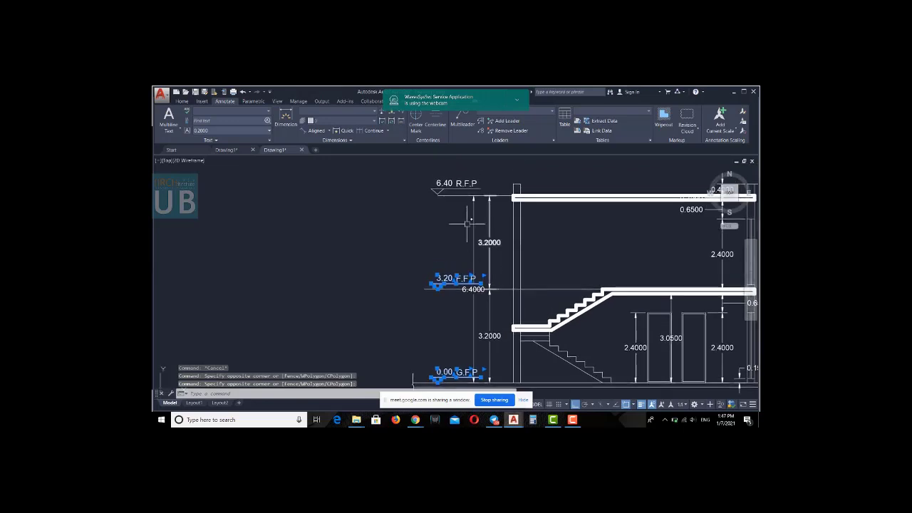
left_click(425, 177)
left_click(487, 202)
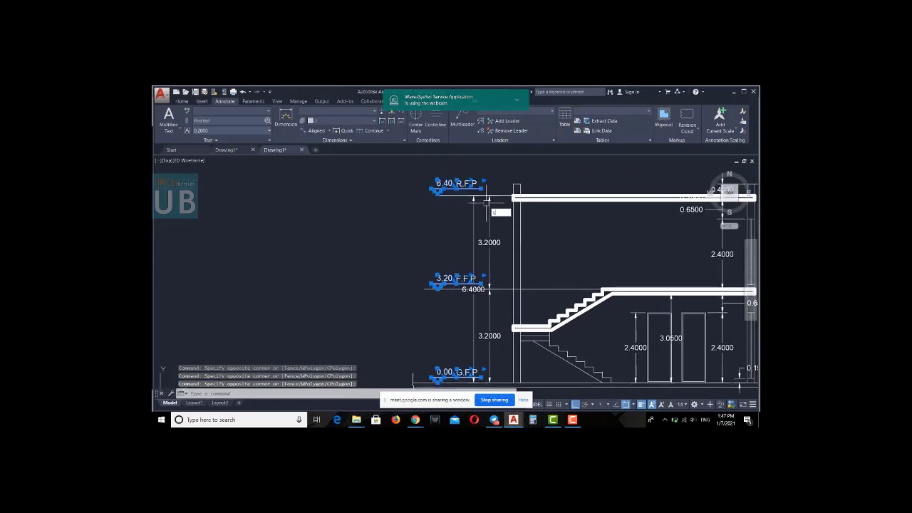
Copy the level marks from the ground-level base point to beside the front elevation
type("co")
key("Return")
middle_click_drag(476, 281, 470, 205)
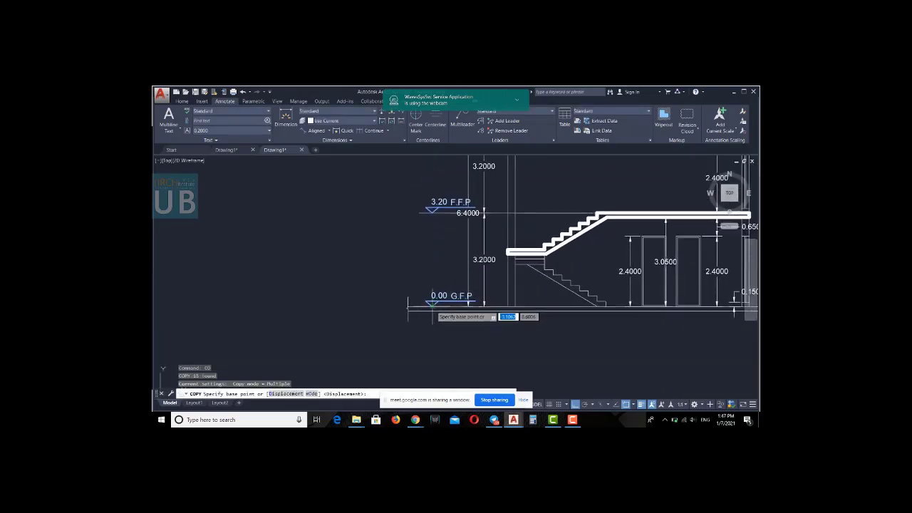
left_click(431, 306)
scroll(431, 306, "down", 3)
scroll(470, 210, "down", 2)
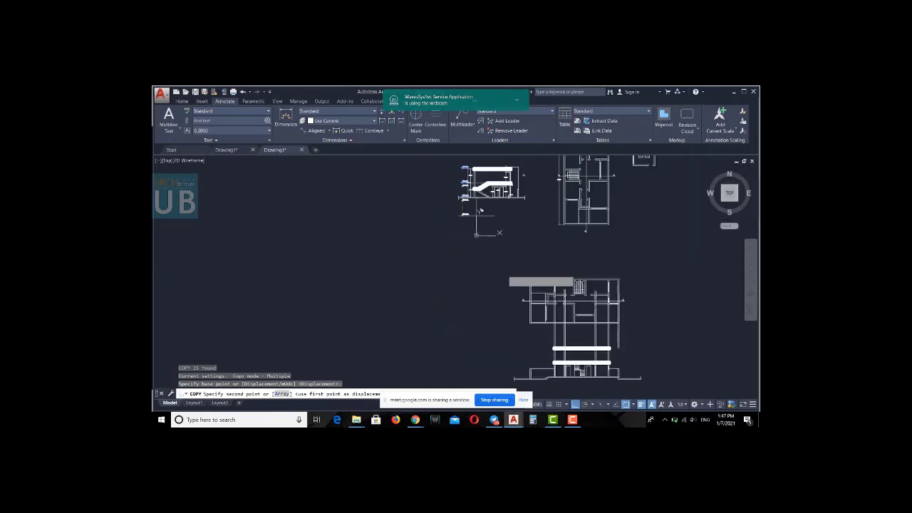
scroll(525, 367, "up", 5)
left_click(527, 376)
key("Escape")
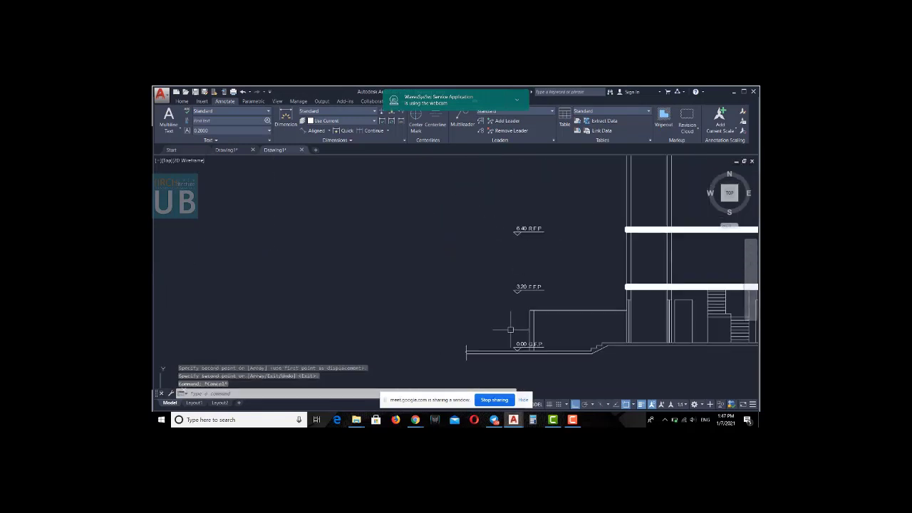
middle_click_drag(559, 319, 397, 312)
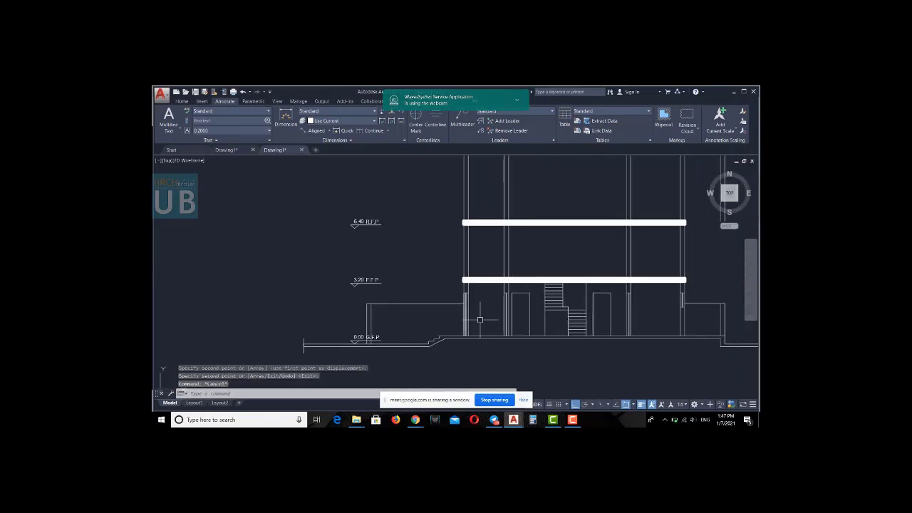
middle_click_drag(554, 316, 457, 316)
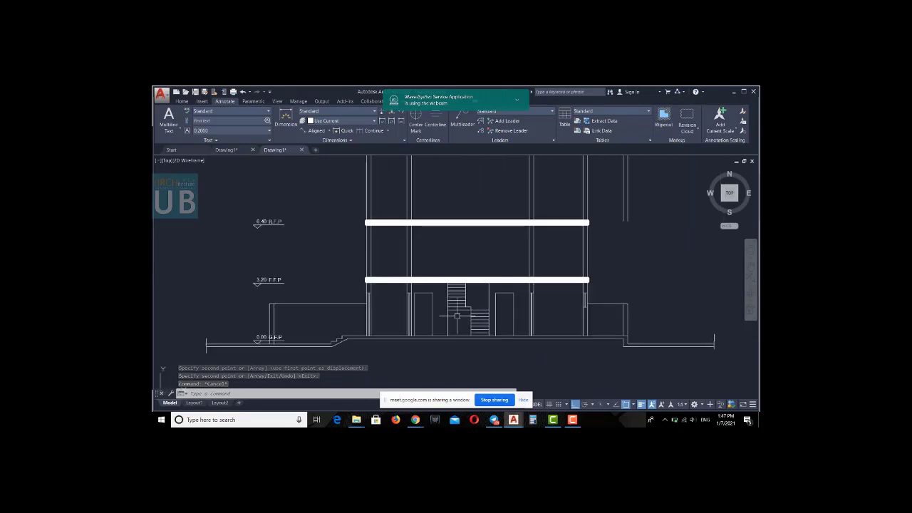
Zoom in on the stair and window-select the upper flight's tread lines
key("Escape")
scroll(441, 307, "up", 4)
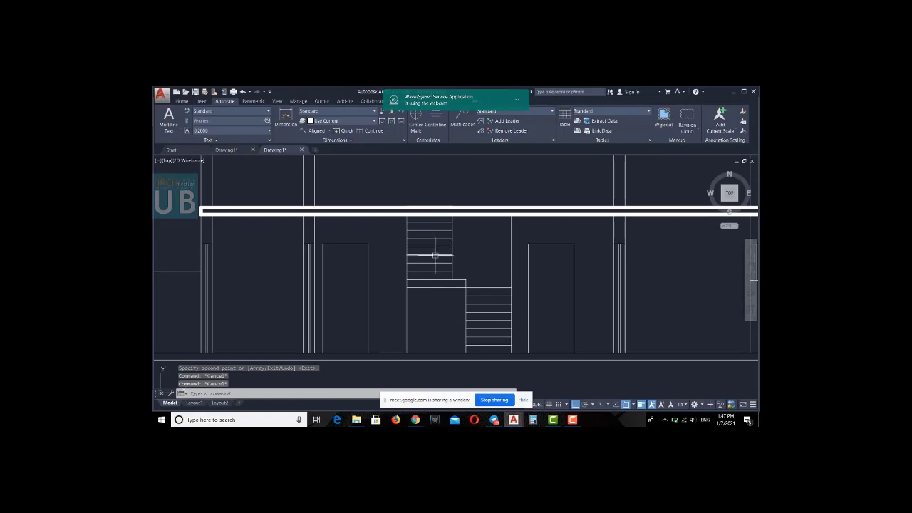
scroll(439, 242, "up", 2)
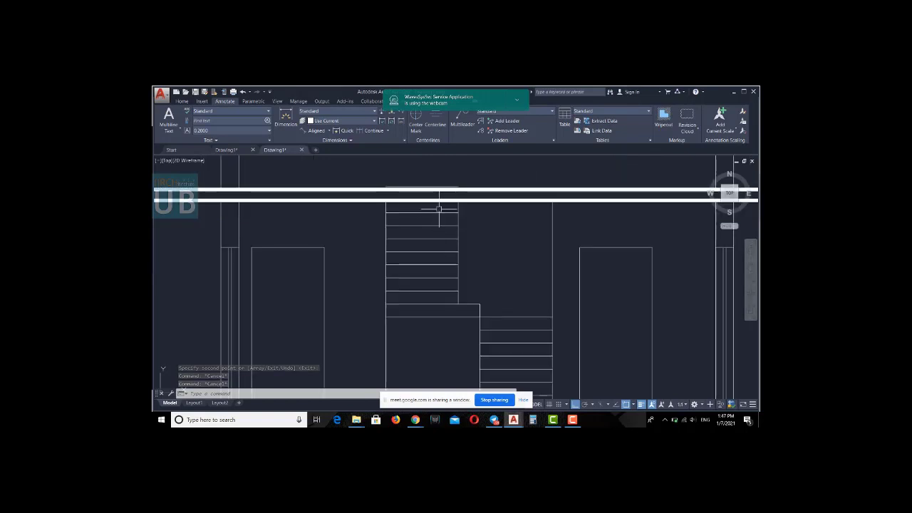
left_click(439, 214)
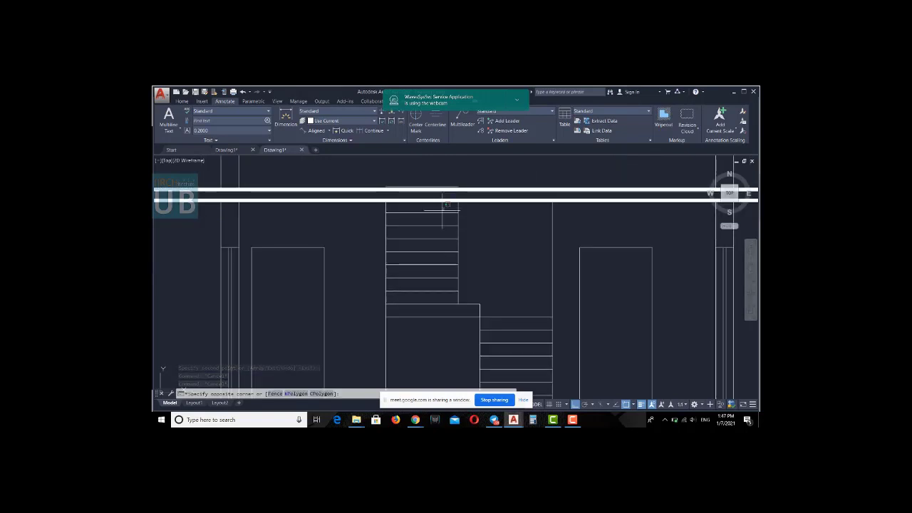
left_click(429, 304)
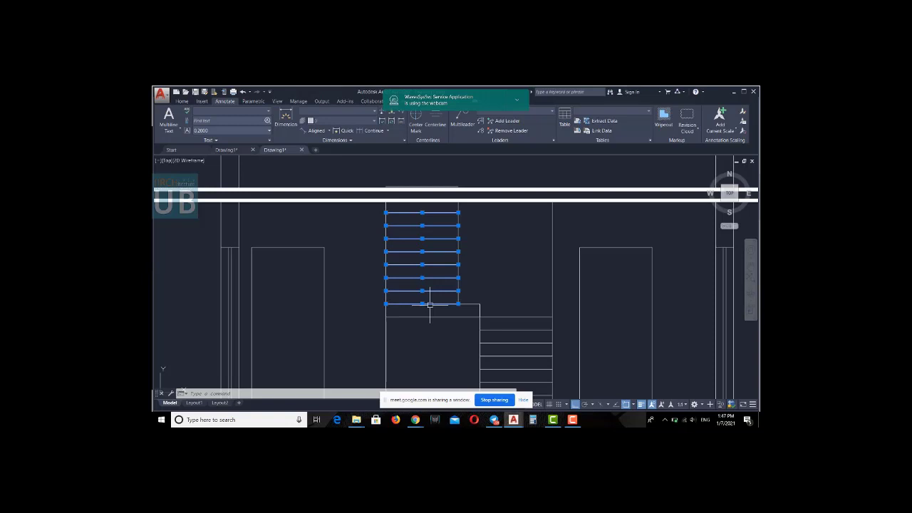
Clear that selection, readjust the zoom, and crossing-select the upper flight's tread lines again
key("Escape")
scroll(430, 305, "down", 3)
scroll(432, 314, "down", 4)
scroll(438, 306, "down", 1)
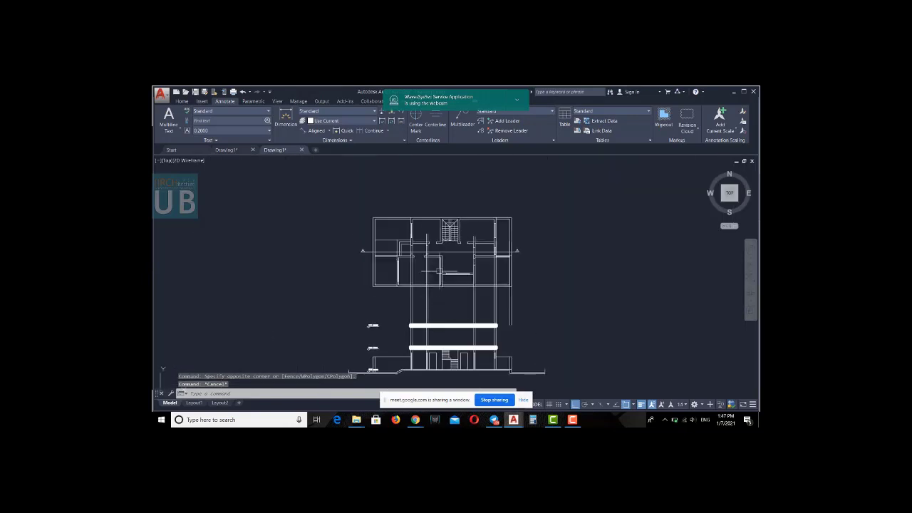
scroll(446, 299, "down", 2)
scroll(416, 249, "up", 4)
scroll(413, 249, "up", 3)
scroll(406, 250, "up", 4)
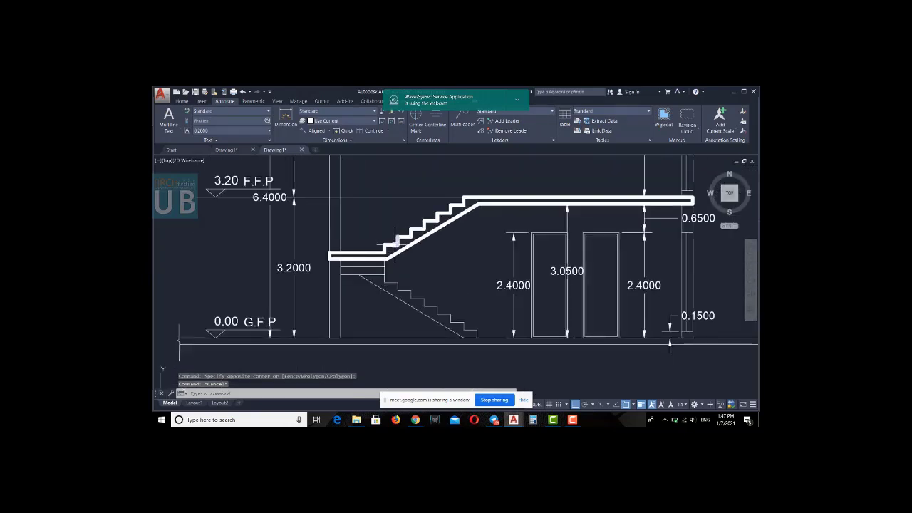
key("Escape")
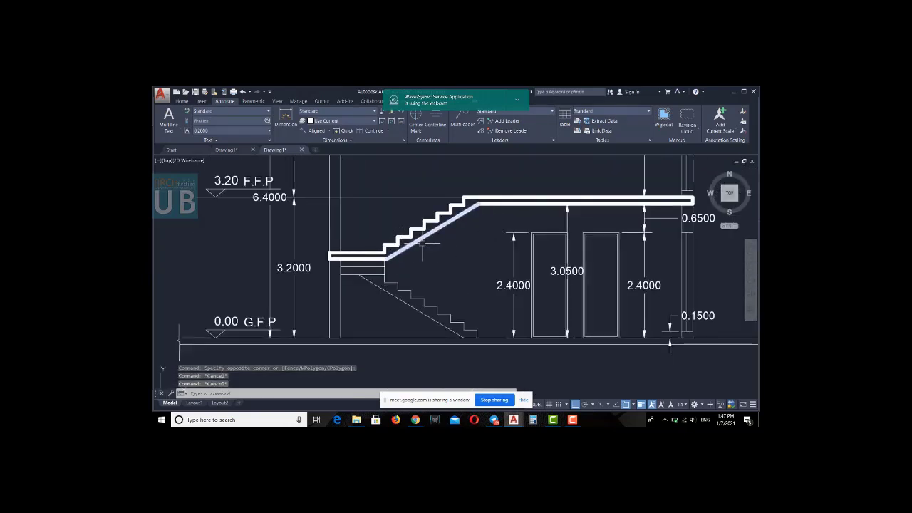
scroll(421, 243, "down", 3)
scroll(427, 242, "down", 2)
scroll(509, 352, "up", 4)
scroll(456, 328, "up", 3)
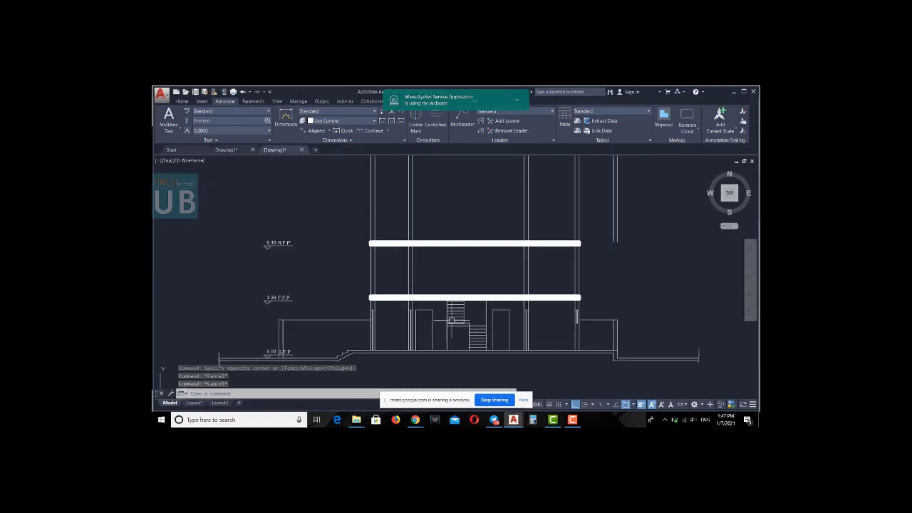
scroll(451, 321, "up", 4)
left_click(459, 279)
left_click(460, 287)
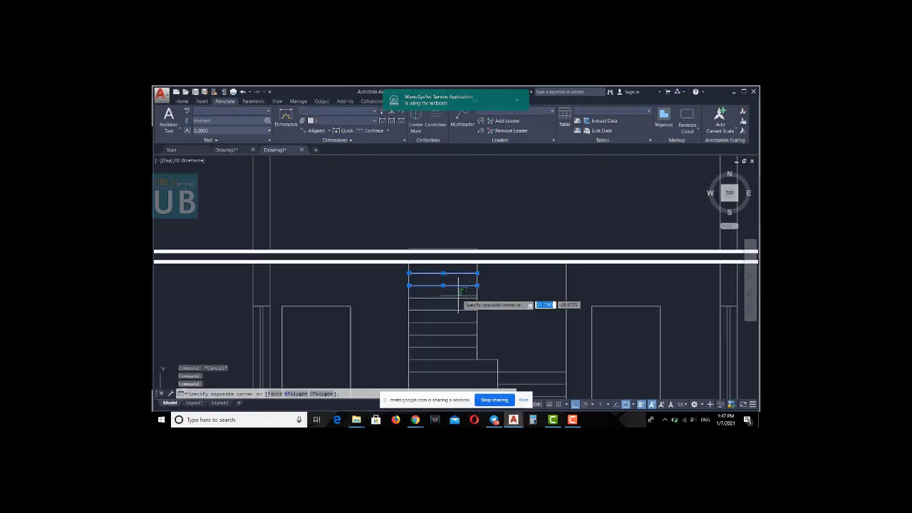
left_click(450, 329)
scroll(454, 315, "up", 2)
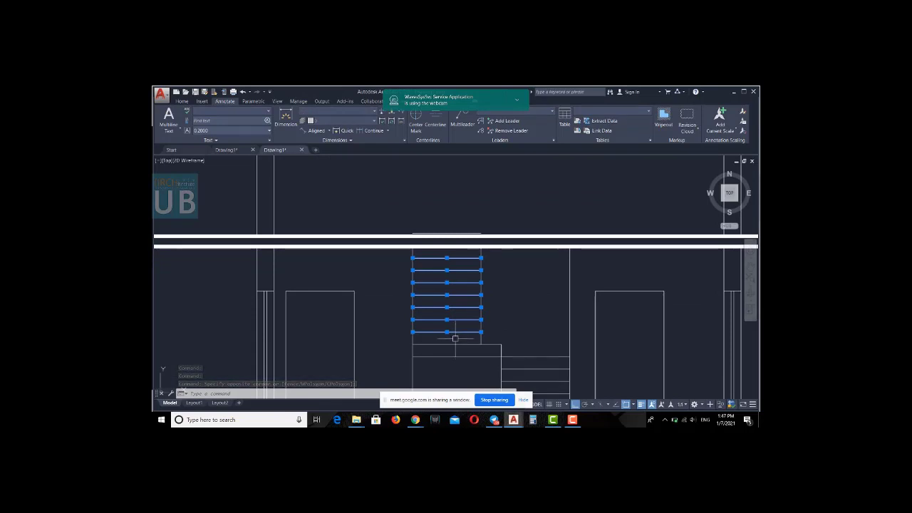
Load the ACAD_ISO02W100 dashed linetype through the Linetype Manager from the Home Properties panel
left_click(183, 101)
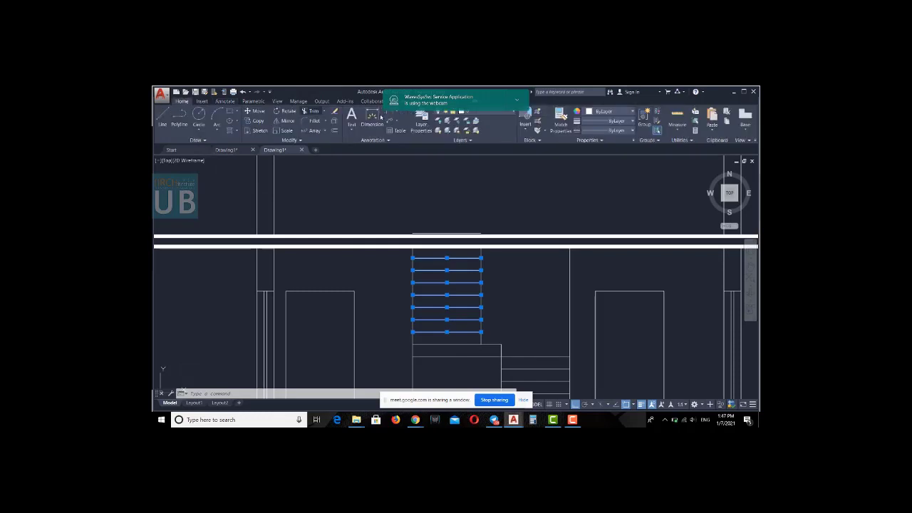
left_click(619, 132)
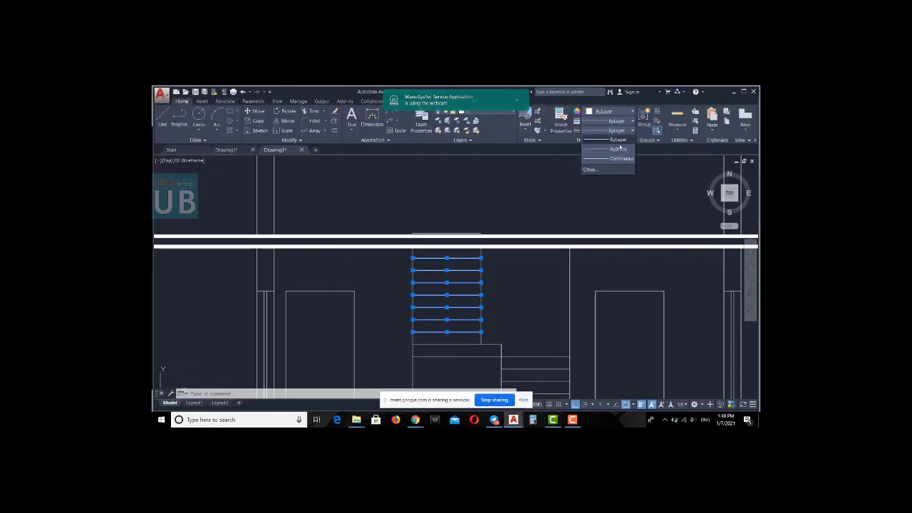
left_click(592, 169)
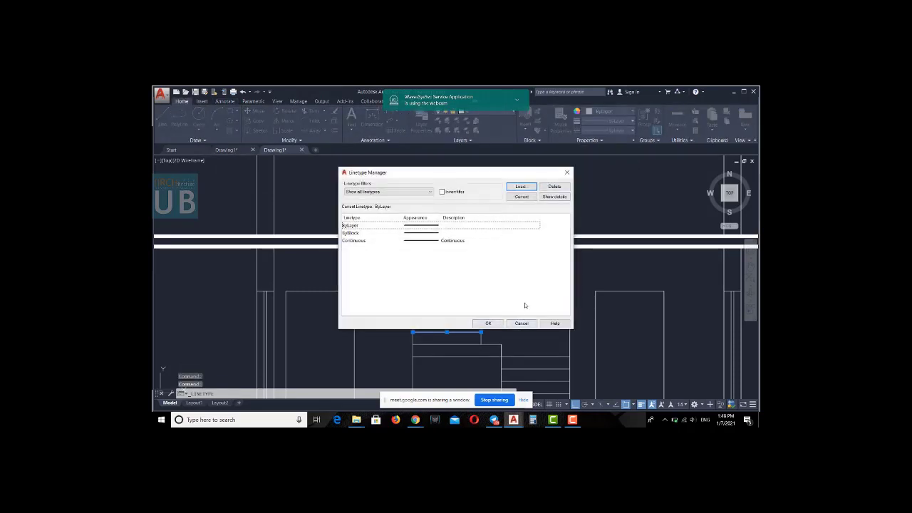
left_click(521, 187)
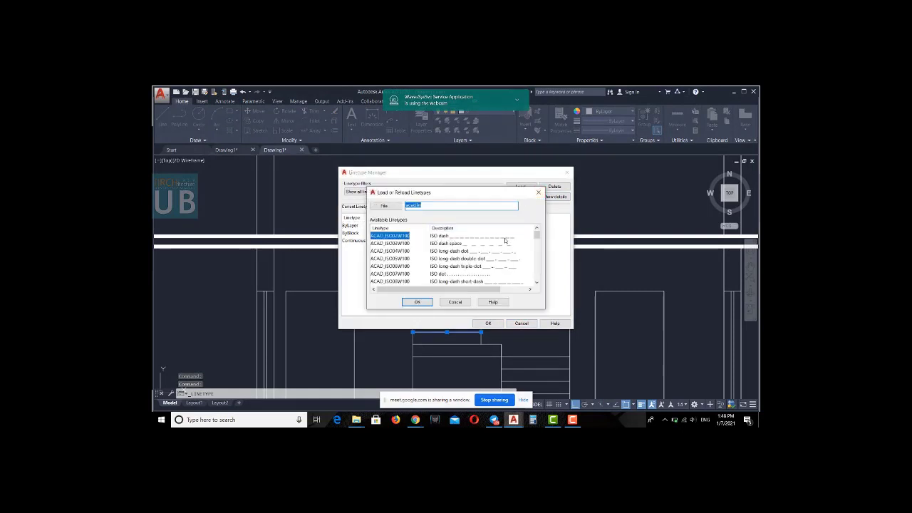
left_click(419, 302)
left_click(477, 241)
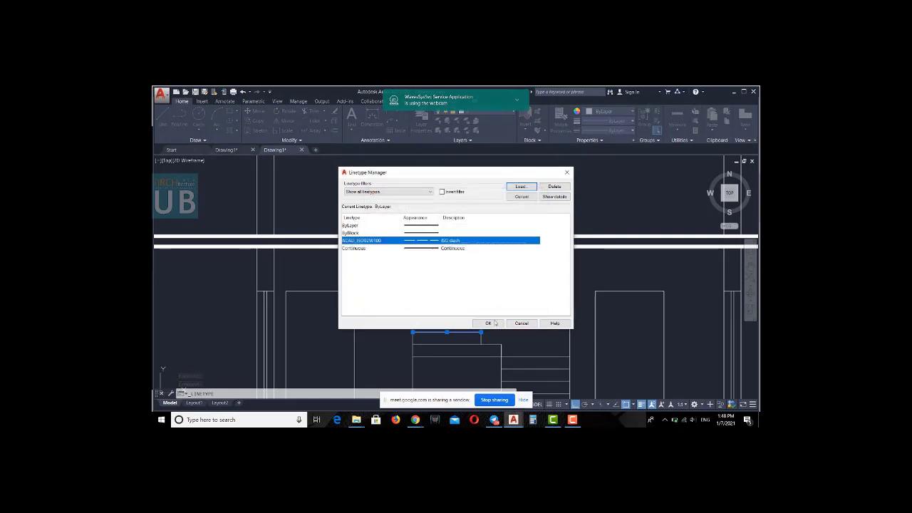
left_click(488, 323)
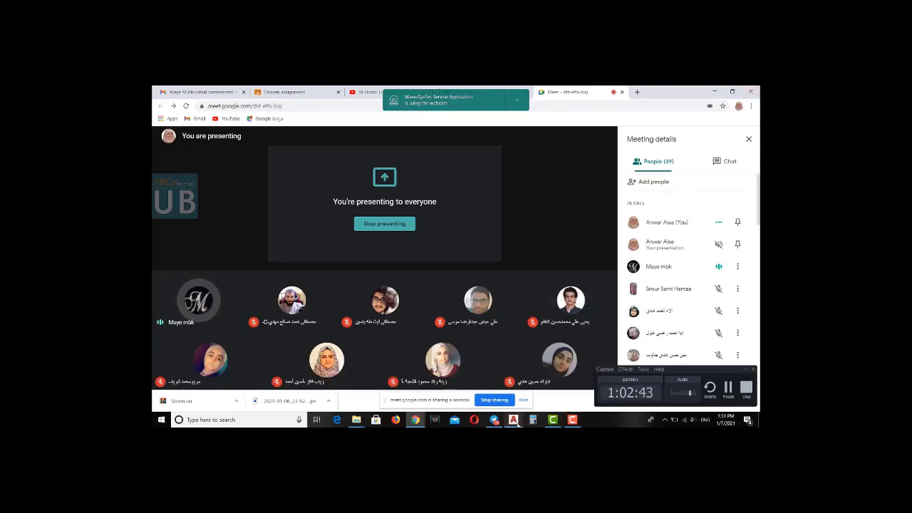
mouse_move(513, 420)
left_click(537, 382)
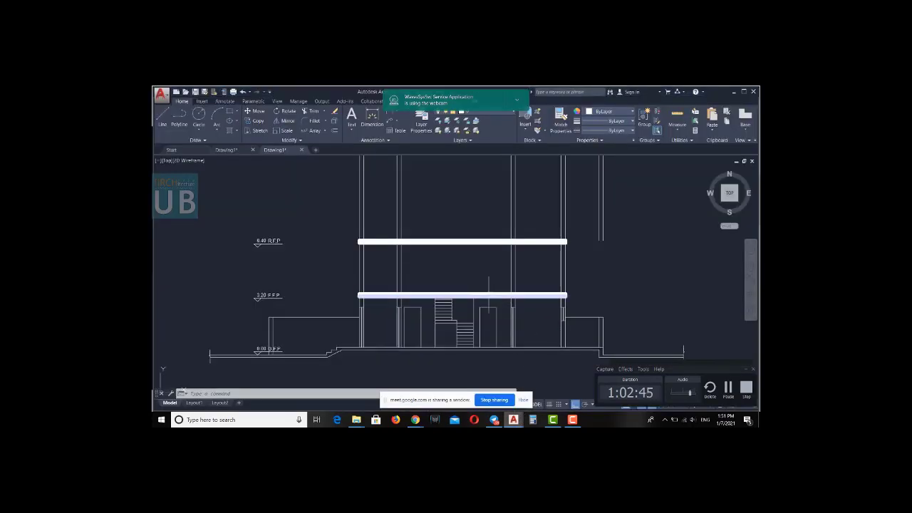
Pan and zoom from the elevation's 3.20 slab over to the floor plan's section cut line
middle_click_drag(486, 295, 462, 271)
scroll(465, 275, "up", 3)
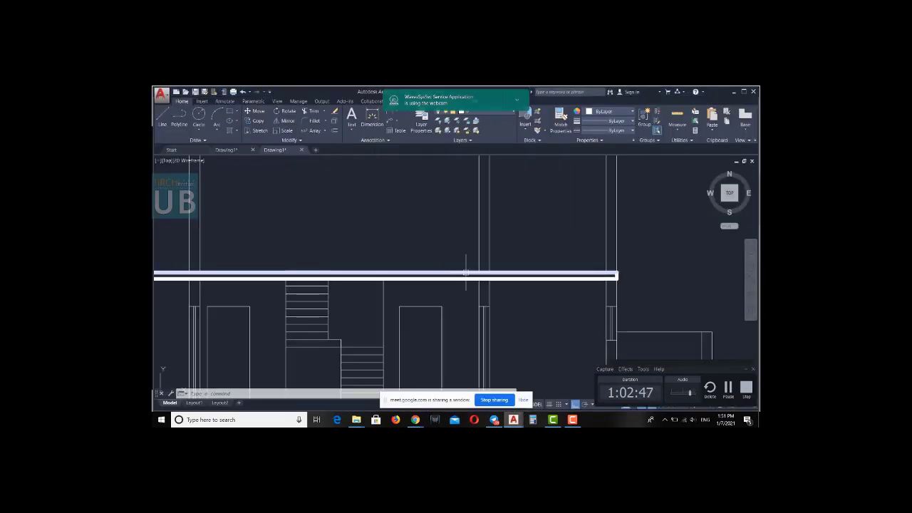
scroll(465, 274, "down", 4)
scroll(470, 277, "down", 2)
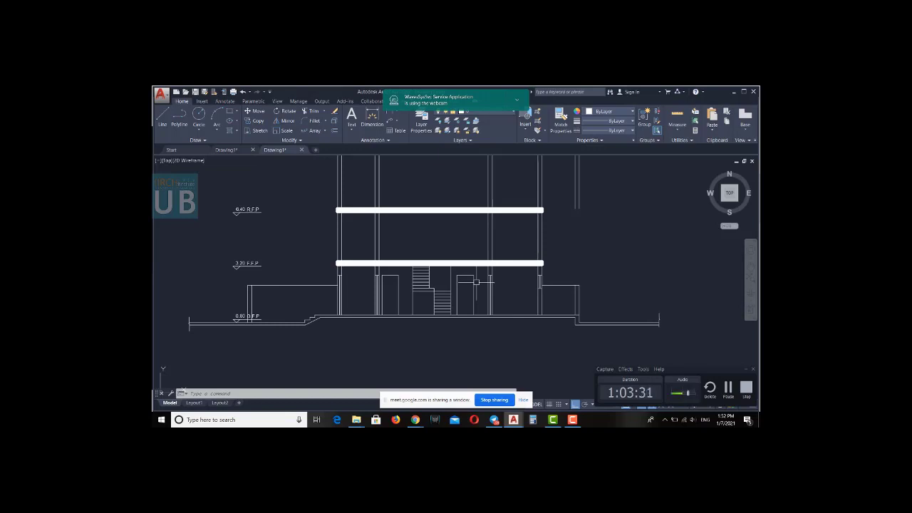
scroll(476, 282, "down", 5)
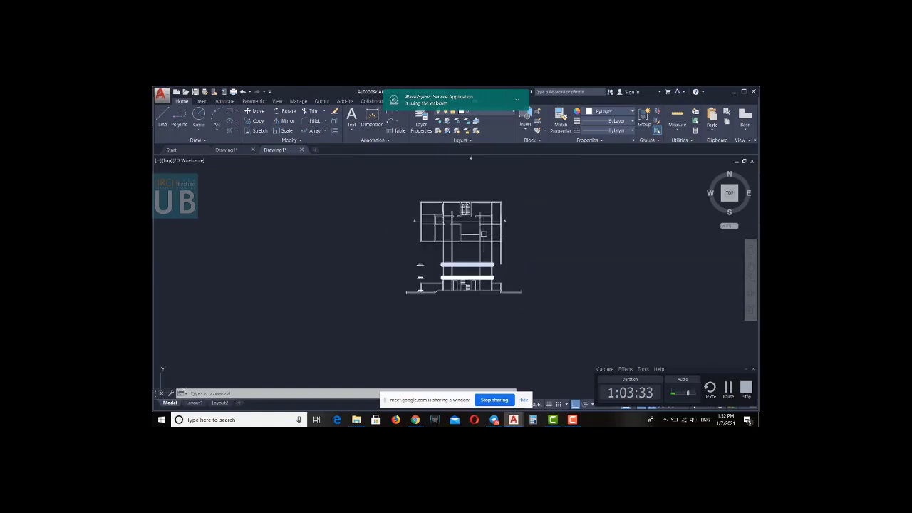
middle_click_drag(456, 185, 456, 226)
scroll(454, 178, "up", 6)
middle_click_drag(371, 295, 396, 247)
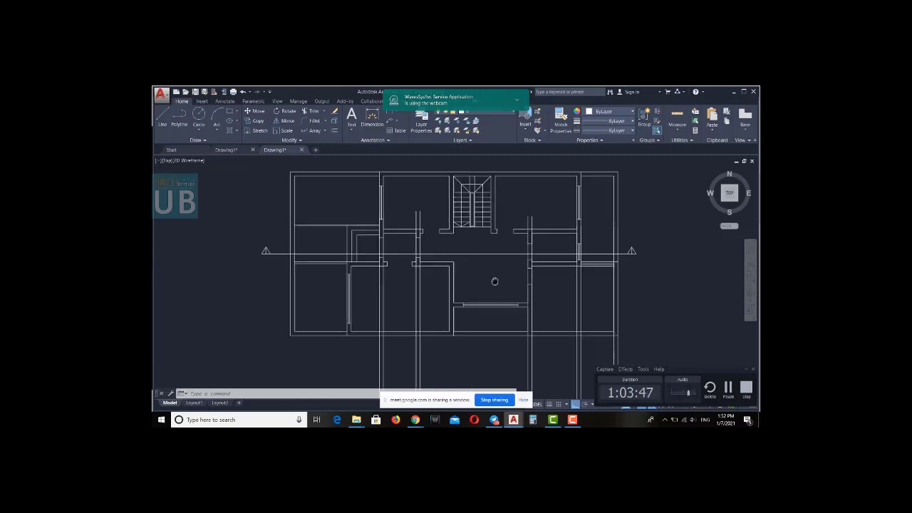
Pan from the floor plan back to the elevation and zoom near the 0.00 G.F.P marker
middle_click_drag(539, 316, 481, 273)
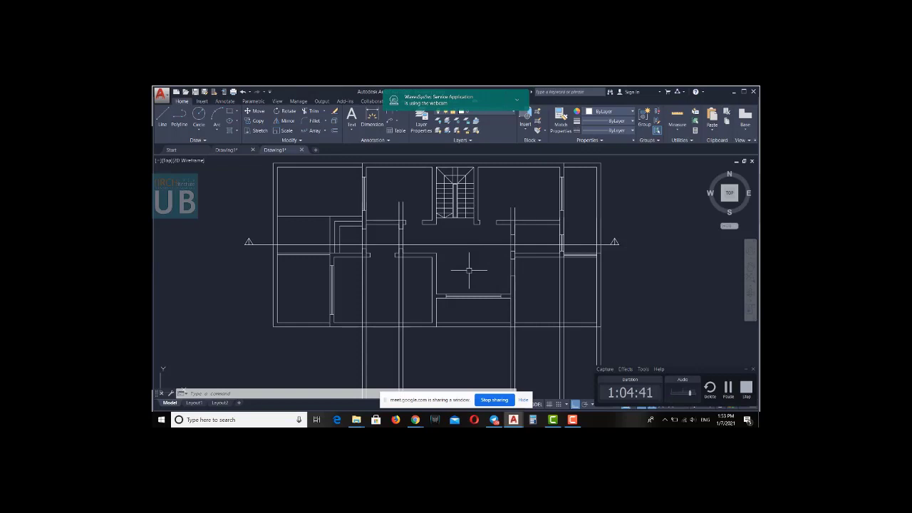
scroll(468, 270, "down", 5)
scroll(473, 335, "up", 3)
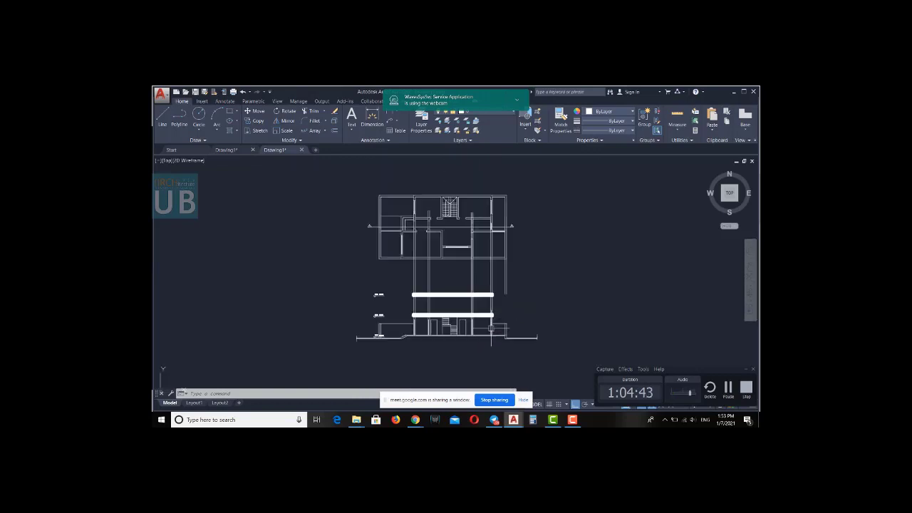
scroll(473, 335, "up", 2)
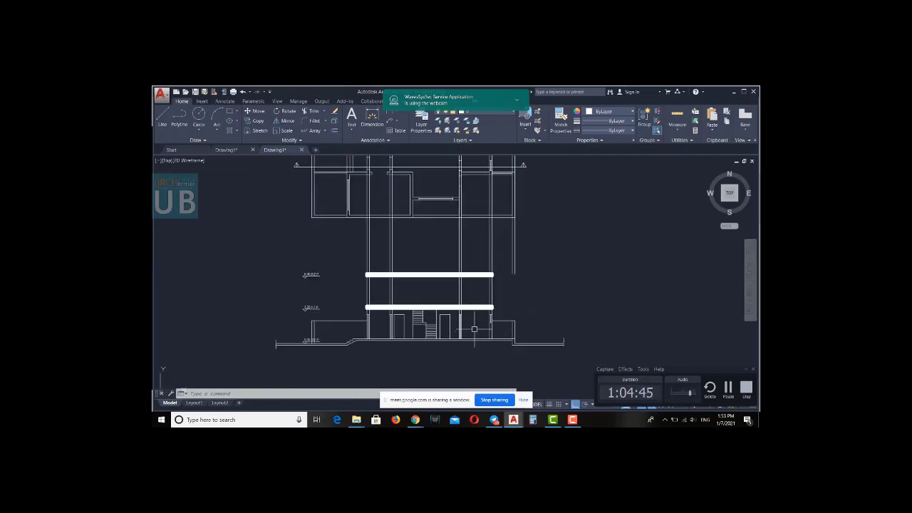
mouse_move(474, 329)
middle_mouse_down()
mouse_move(504, 317)
mouse_move(480, 317)
middle_mouse_up()
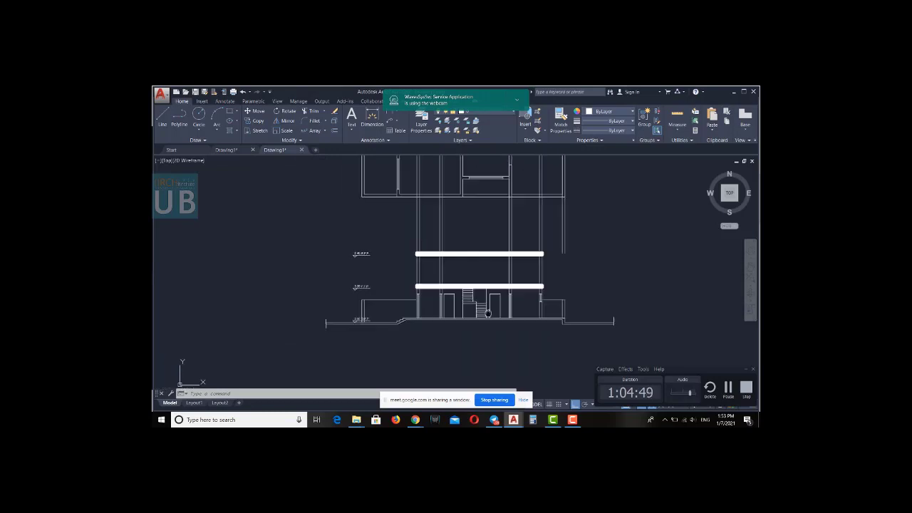
middle_click_drag(389, 318, 414, 312)
scroll(399, 317, "up", 4)
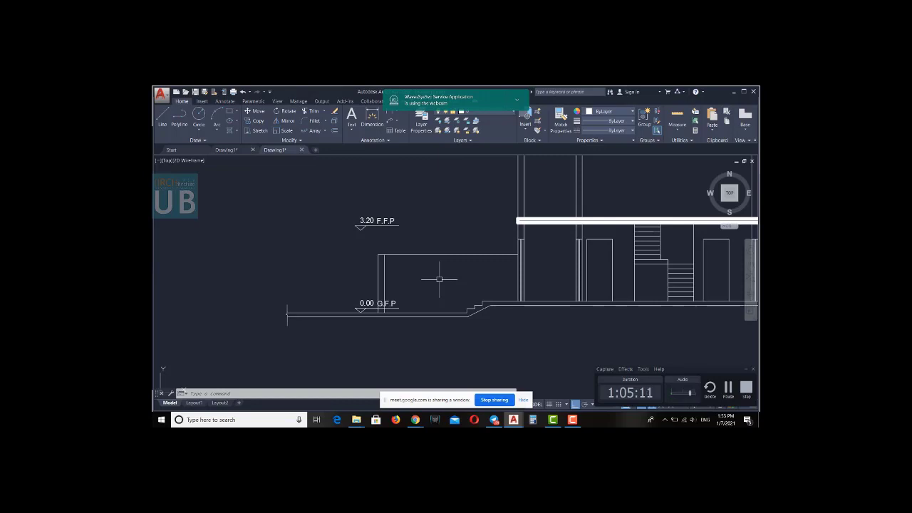
Draw a vertical line and a horizontal line forming an L left of the elevation
scroll(439, 278, "down", 3)
scroll(449, 263, "down", 1)
type("l")
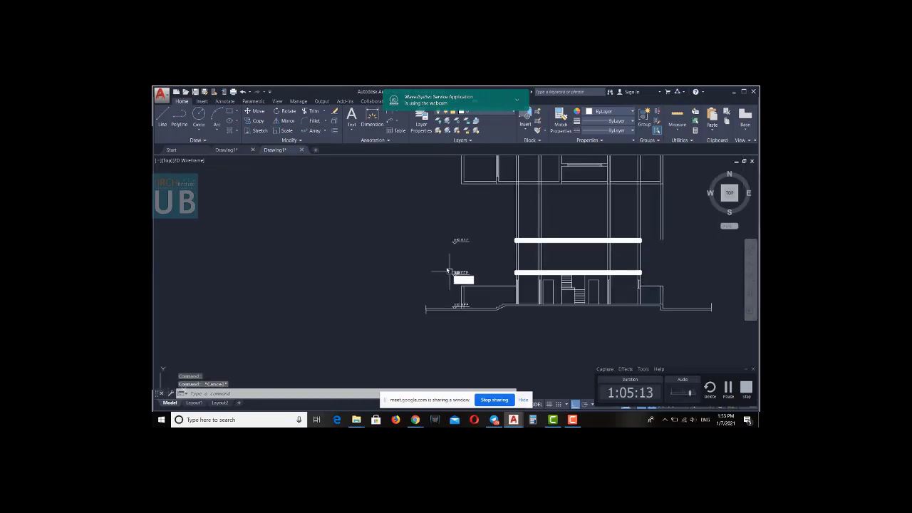
key("Return")
middle_click_drag(389, 228, 422, 289)
left_click(421, 286)
left_click(420, 213)
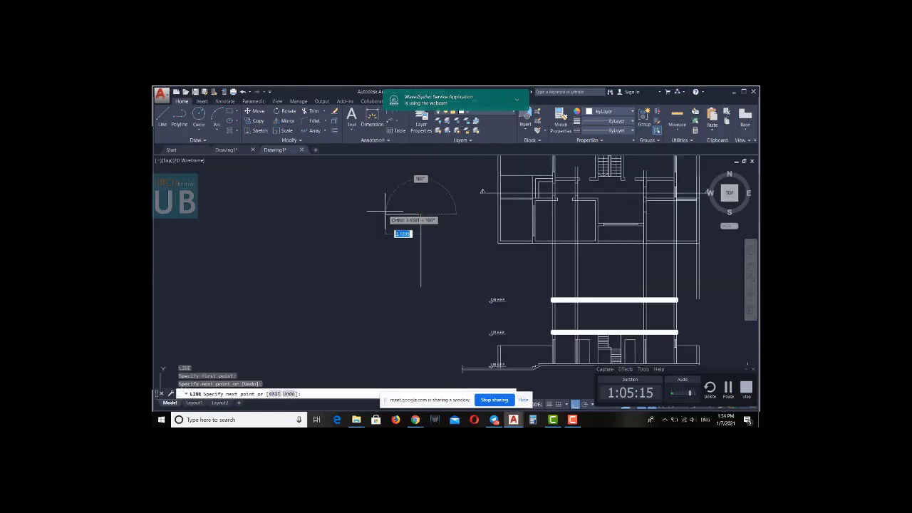
left_click(361, 214)
Offset the horizontal and vertical lines 1 unit inward
scroll(392, 218, "up", 3)
type("o")
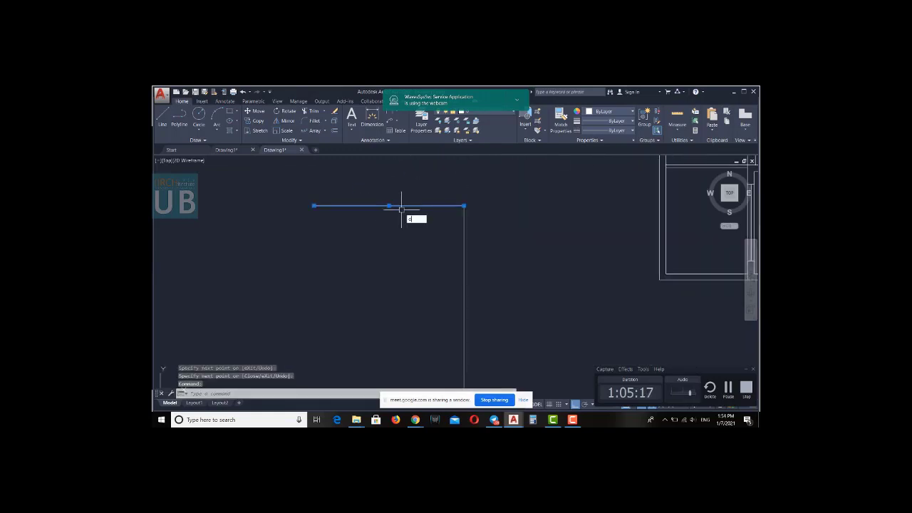
key("Return")
type("1")
key("Return")
left_click(401, 207)
left_click(442, 257)
left_click(463, 259)
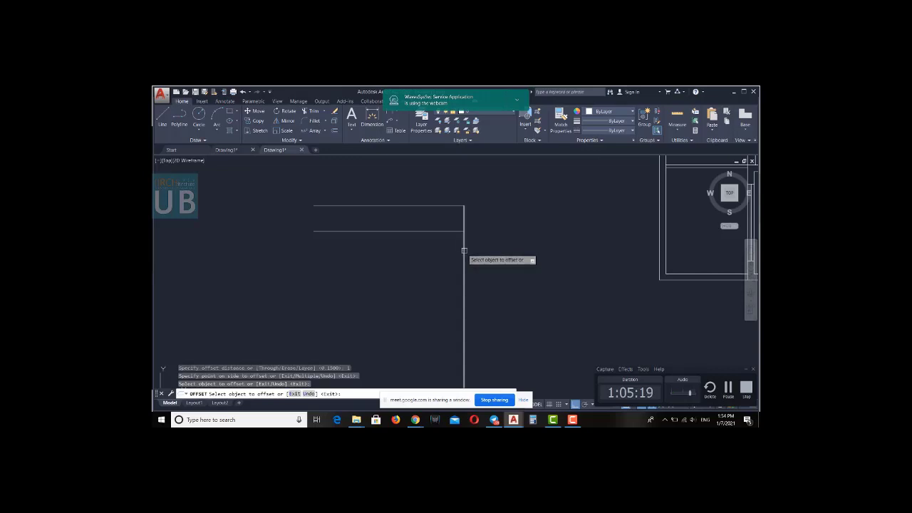
left_click(445, 250)
key("Escape")
Fillet the inner horizontal and vertical lines into a clean corner
type("f")
key("Return")
left_click(432, 231)
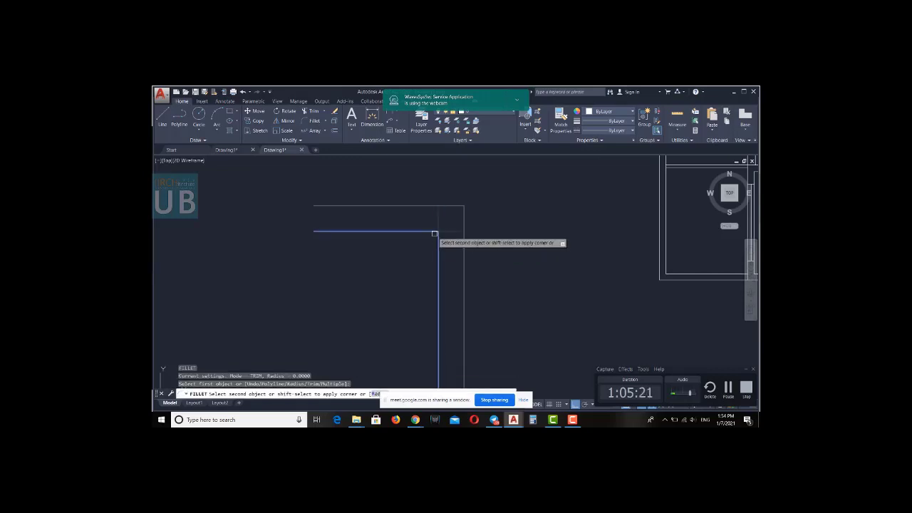
left_click(437, 237)
key("Escape")
key("Escape")
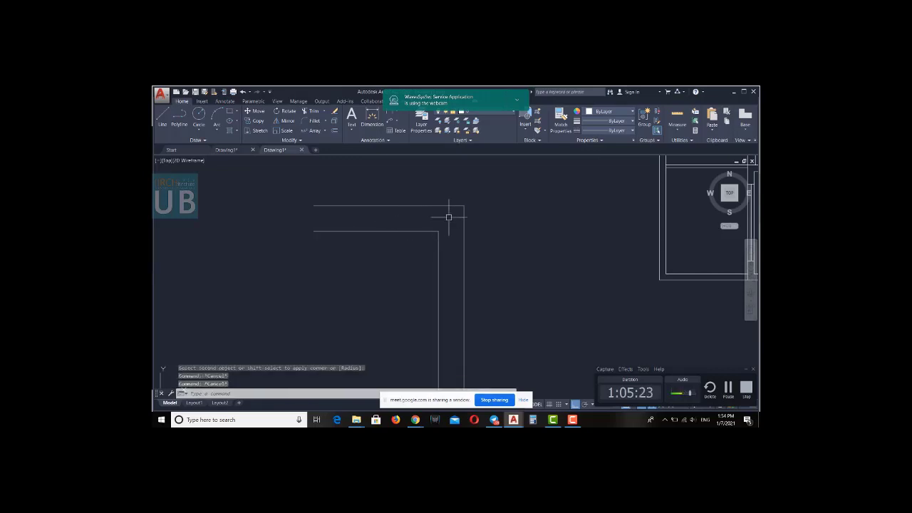
Draw a short vertical line from the inner corner up to the top edge
type("l")
key("Return")
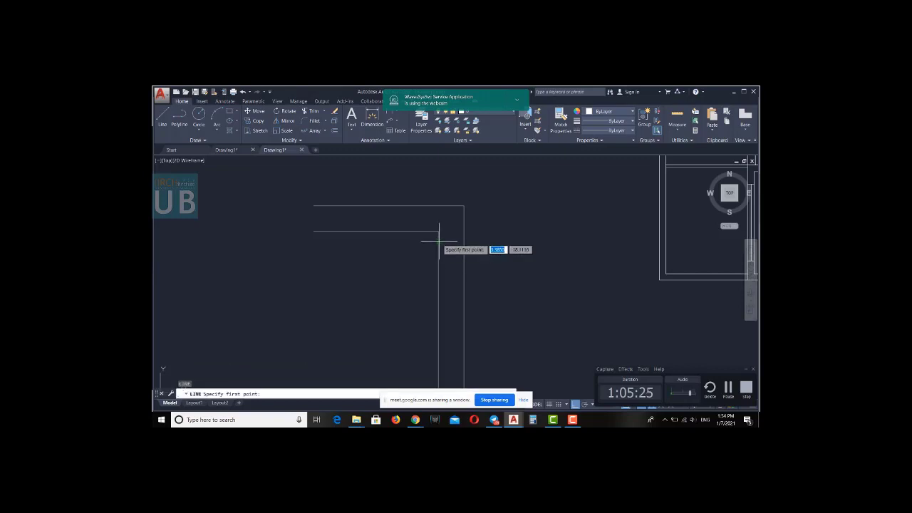
left_click(438, 231)
left_click(439, 197)
key("Return")
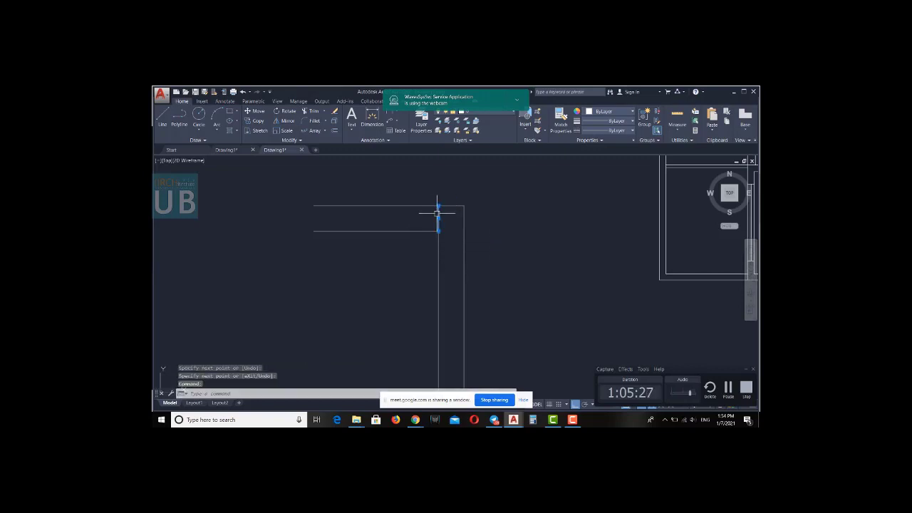
Offset that vertical line leftward repeatedly to create four more risers
key("Return")
key("Return")
left_click(438, 213)
left_click(431, 218)
left_click(430, 209)
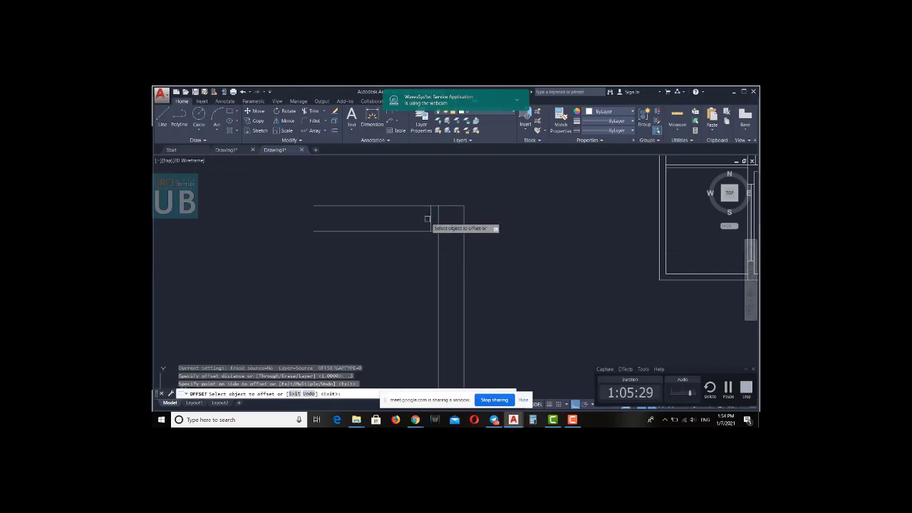
left_click(415, 220)
left_click(422, 213)
left_click(417, 211)
left_click(416, 214)
left_click(403, 223)
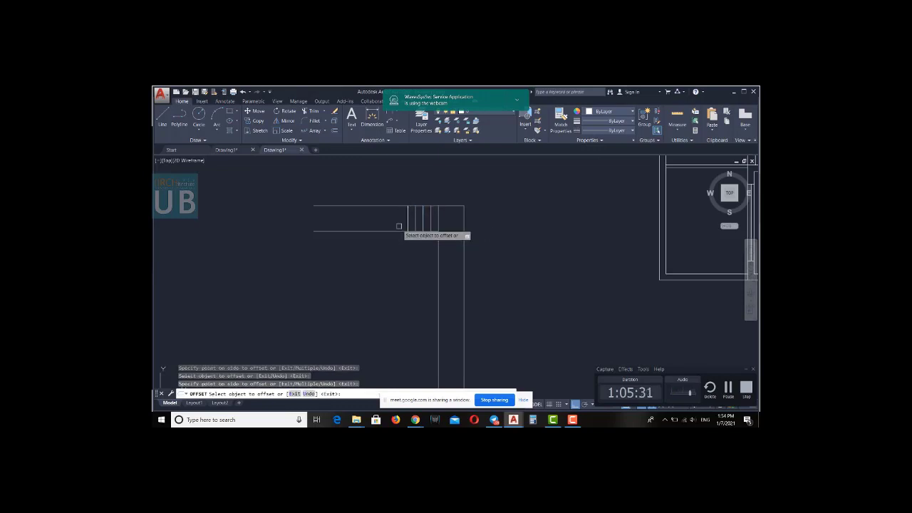
key("Return")
Trim the horizontal line ends left of the last riser
type("tr")
key("Return")
left_click(403, 196)
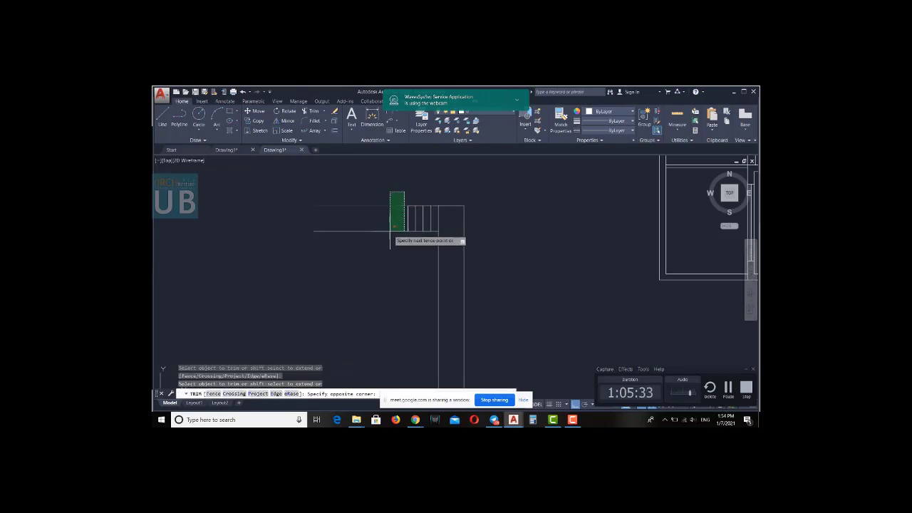
left_click(391, 234)
key("Escape")
Mirror the tread lines to the left across a vertical axis, keeping the originals
scroll(420, 214, "up", 4)
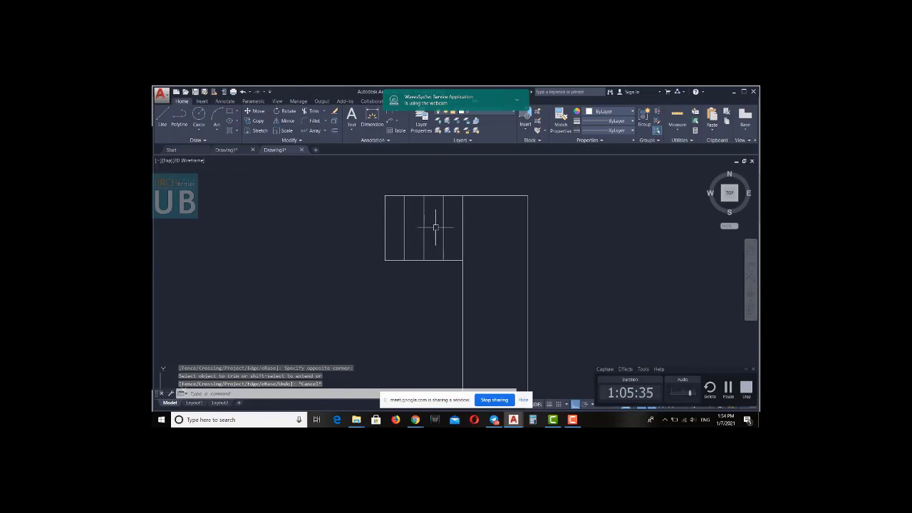
left_click(453, 218)
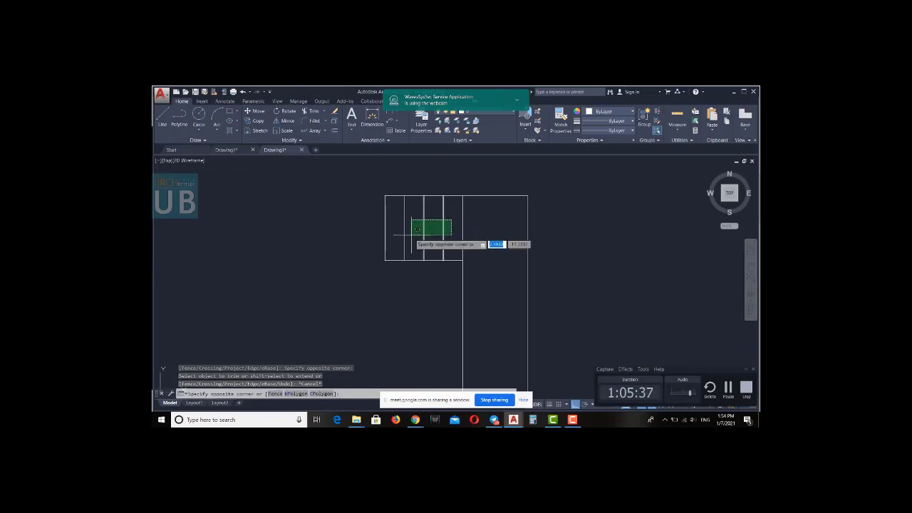
left_click(410, 229)
left_click(464, 219)
left_click(400, 228)
type("mi")
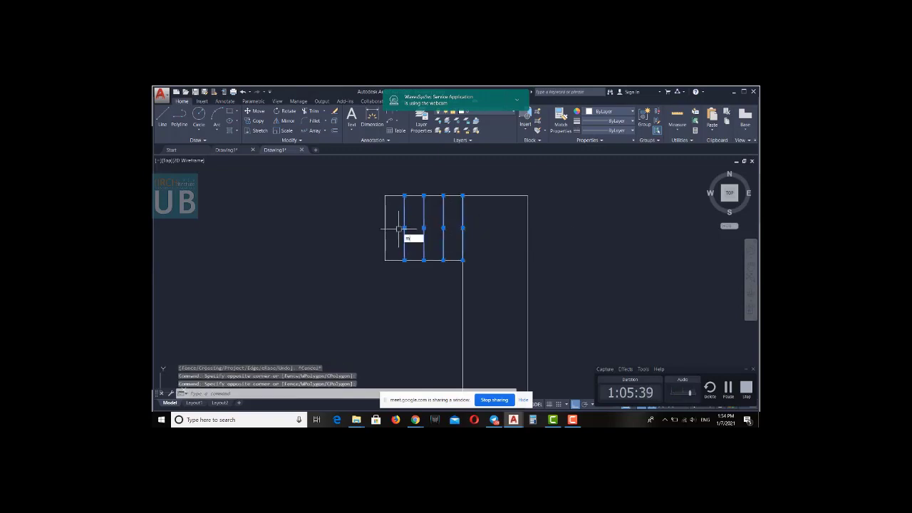
key("Return")
left_click(391, 222)
scroll(392, 228, "down", 3)
left_click(384, 245)
key("Return")
key("Escape")
key("Escape")
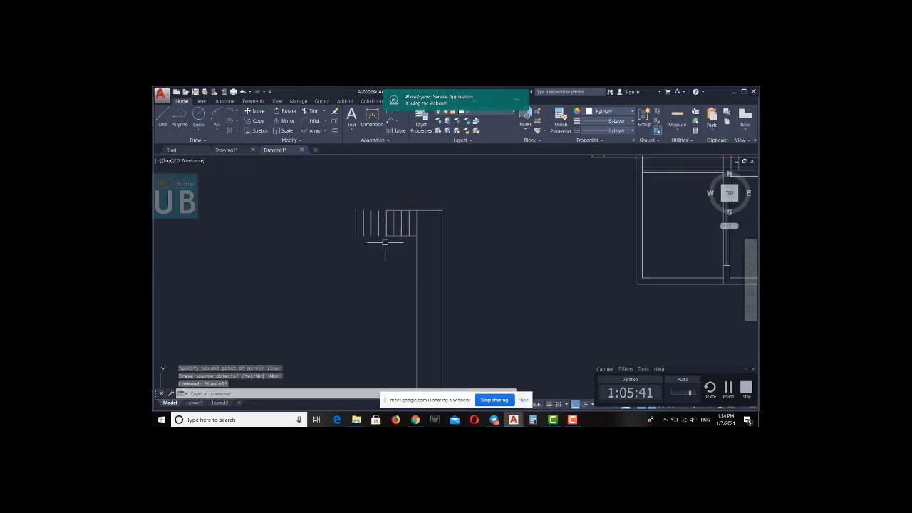
After abandoned edit attempts, offset the bottom edge downward as the vertical flight's first tread
type("m")
key("Return")
scroll(384, 241, "up", 2)
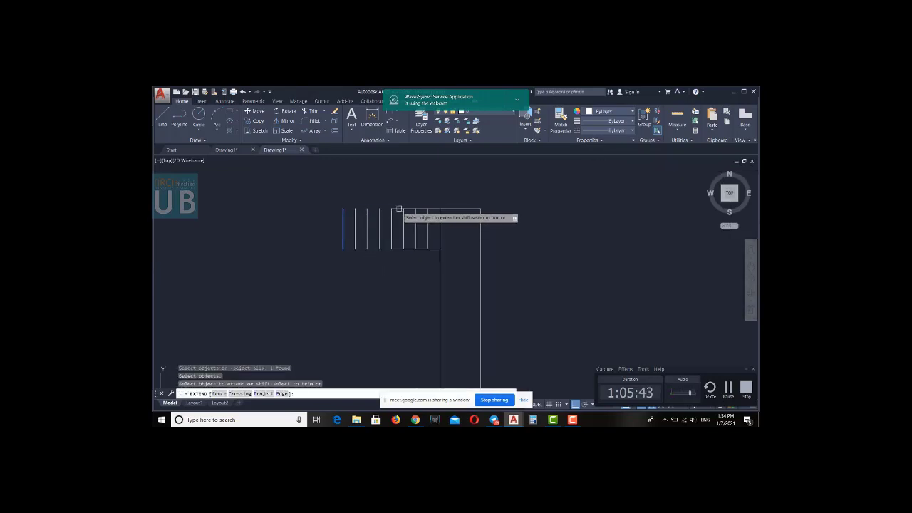
key("Escape")
scroll(433, 233, "down", 2)
key("Escape")
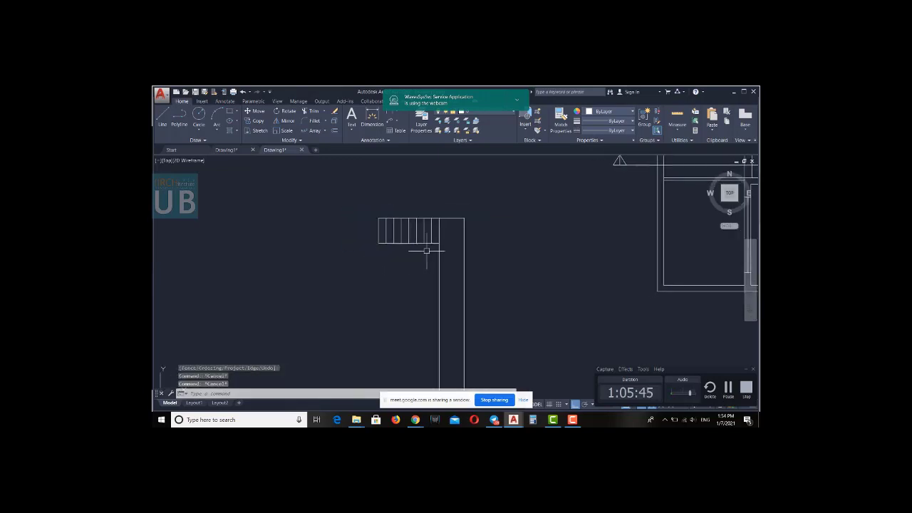
type("l")
key("Return")
key("Escape")
scroll(436, 237, "up", 3)
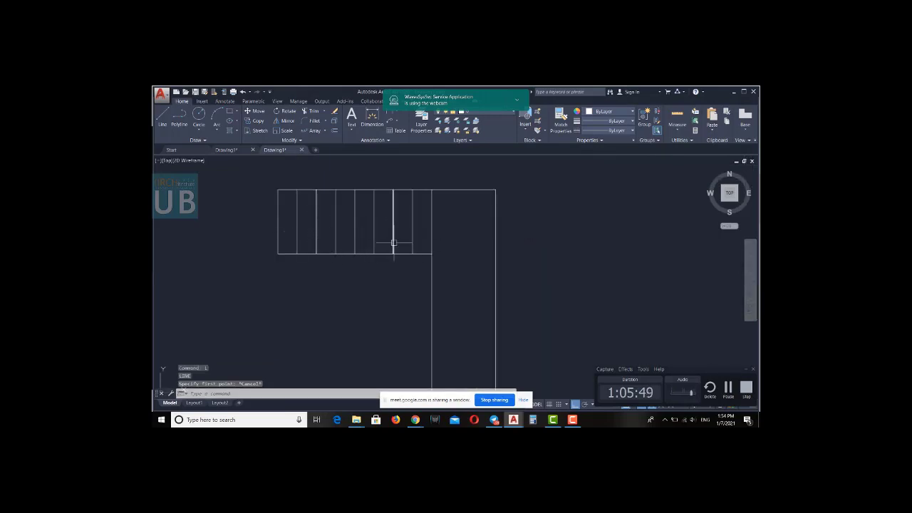
type("l")
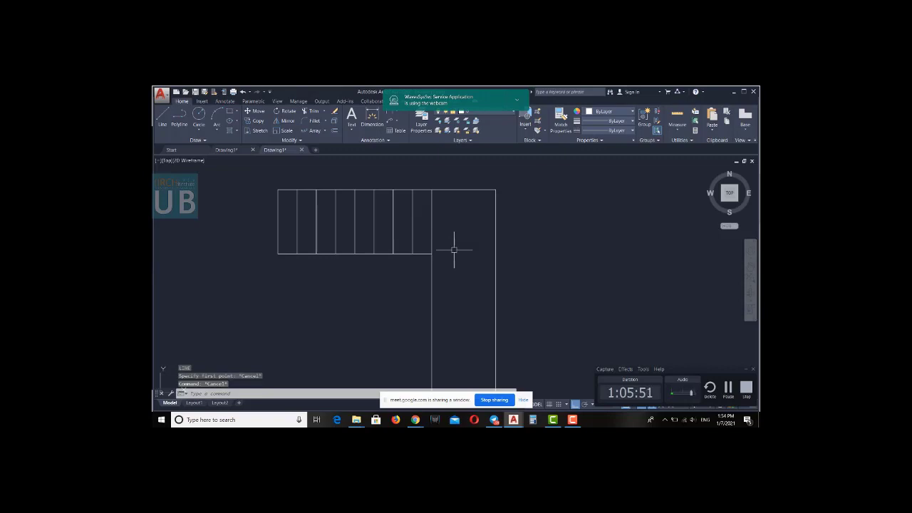
key("Return")
key("Escape")
type("o")
key("Return")
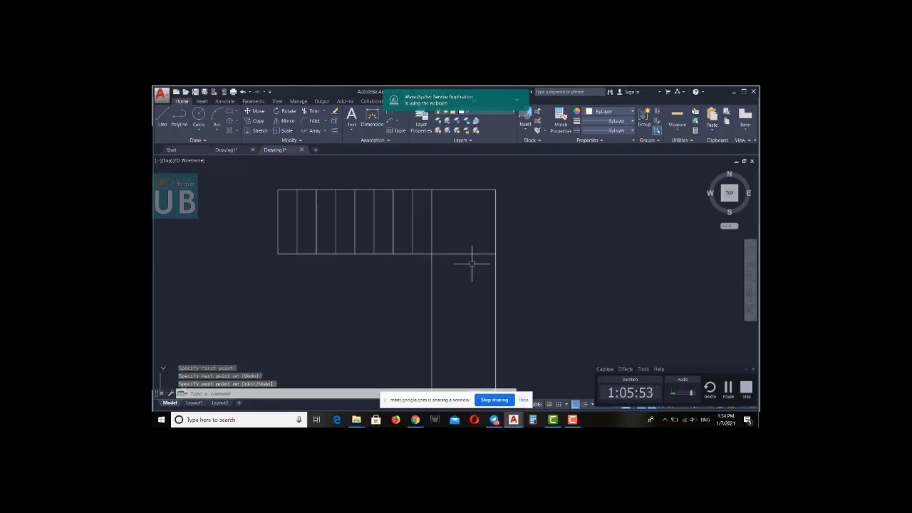
key("Return")
left_click(468, 255)
Offset several more tread lines down the vertical flight, each from the lowest tread
left_click(472, 295)
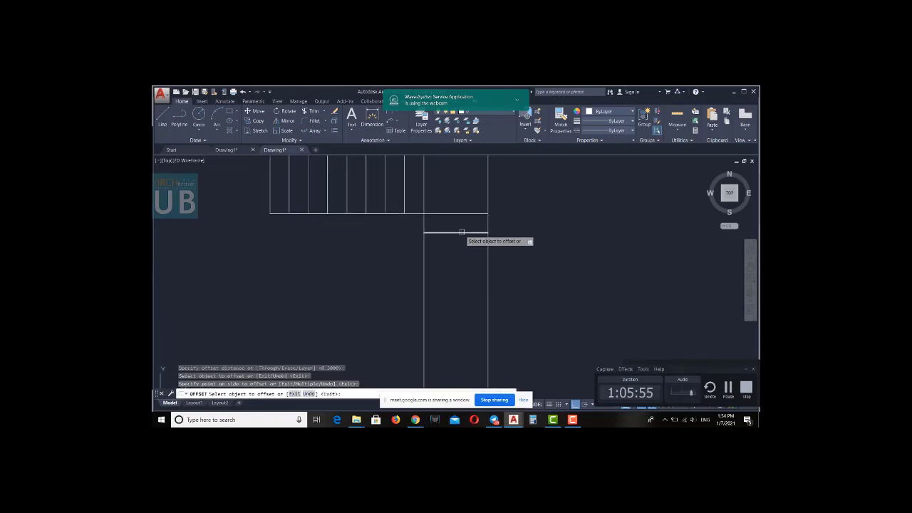
left_click(460, 232)
left_click(459, 251)
left_click(459, 252)
left_click(459, 260)
left_click(455, 270)
left_click(460, 295)
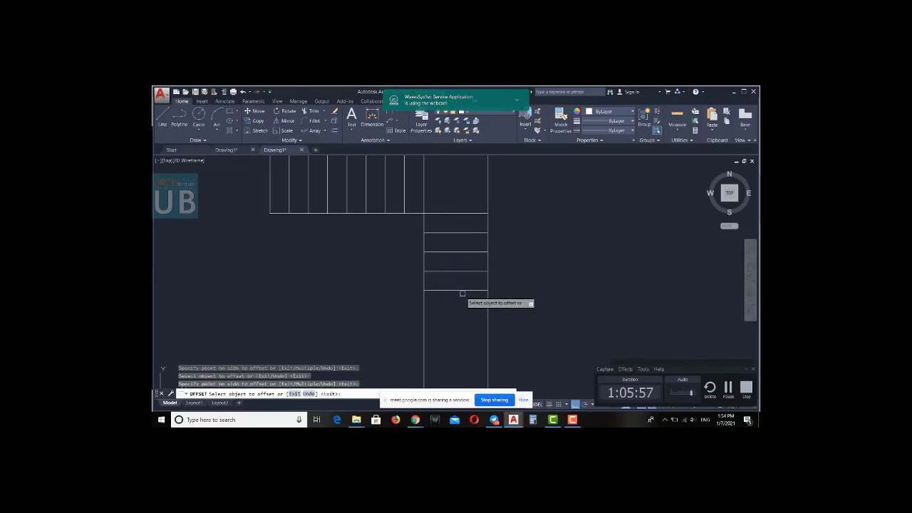
key("Return")
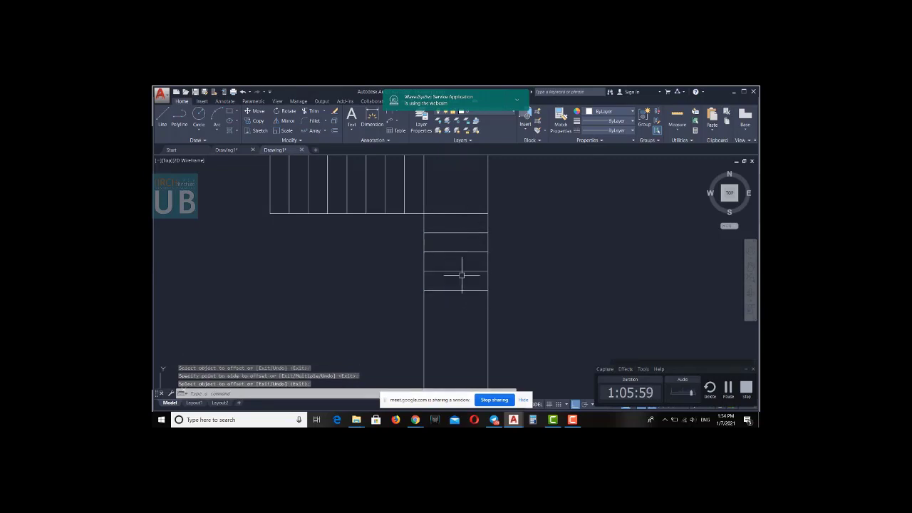
Keep offsetting tread lines down to the bottom of the vertical flight
middle_click_drag(462, 275, 456, 261)
key("Return")
key("Return")
left_click(453, 276)
left_click(452, 288)
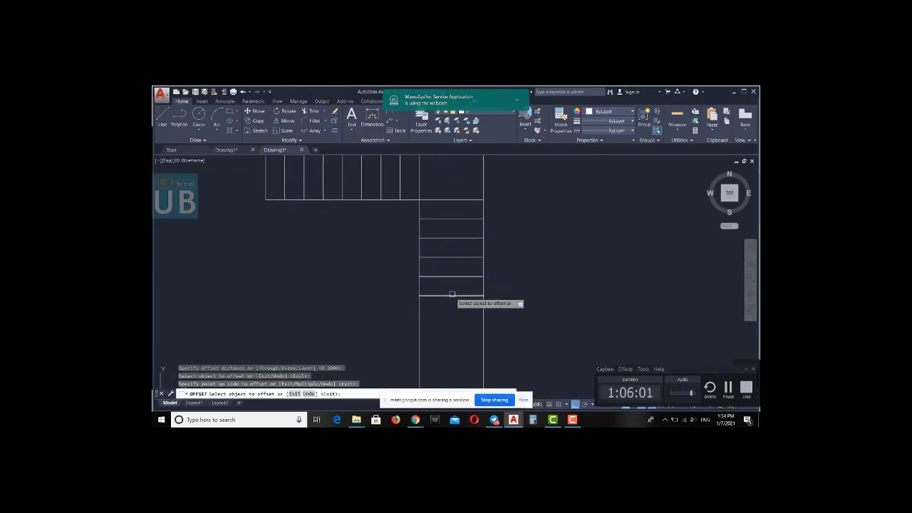
left_click(452, 296)
left_click(453, 331)
middle_click_drag(456, 318, 451, 286)
left_click(447, 303)
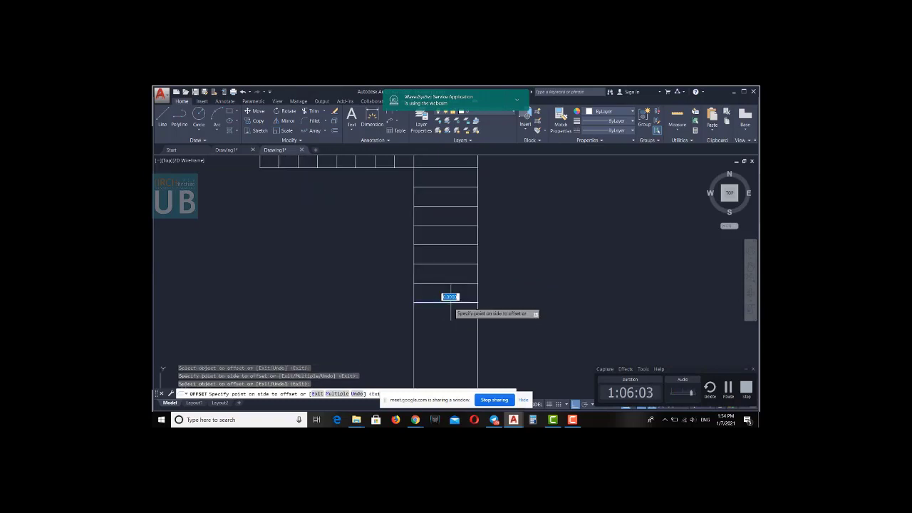
left_click(451, 312)
key("Escape")
key("Escape")
Trim the flight's side lines below the last step
scroll(454, 302, "down", 4)
key("Return")
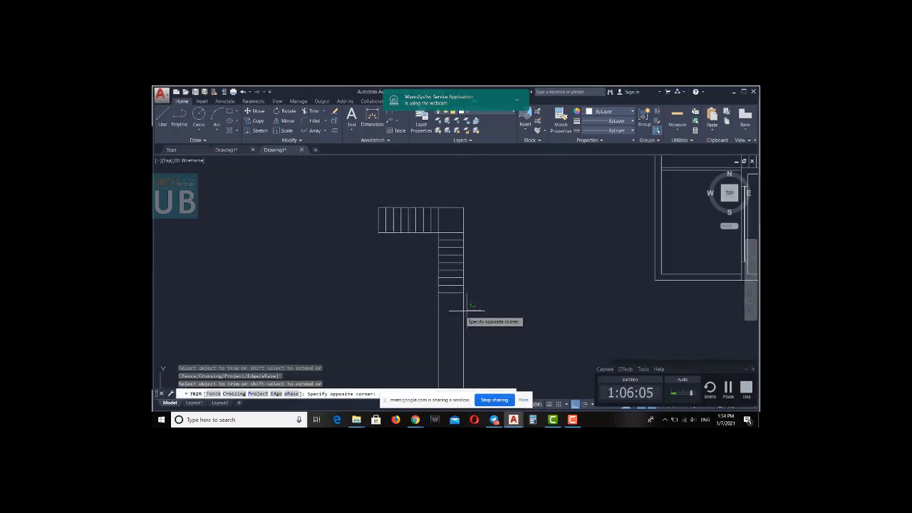
left_click_drag(431, 321, 470, 320)
key("Escape")
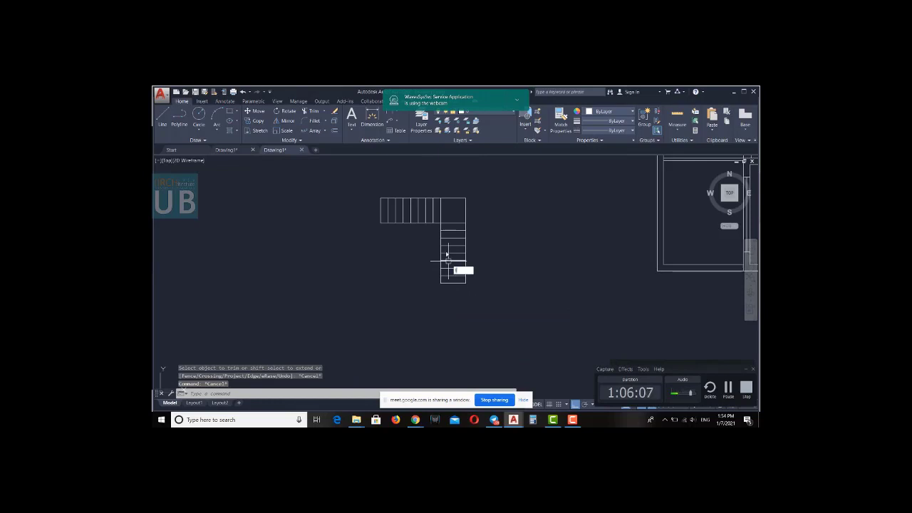
Draw a diagonal line across the last step from corner to opposite corner
type("l")
key("Return")
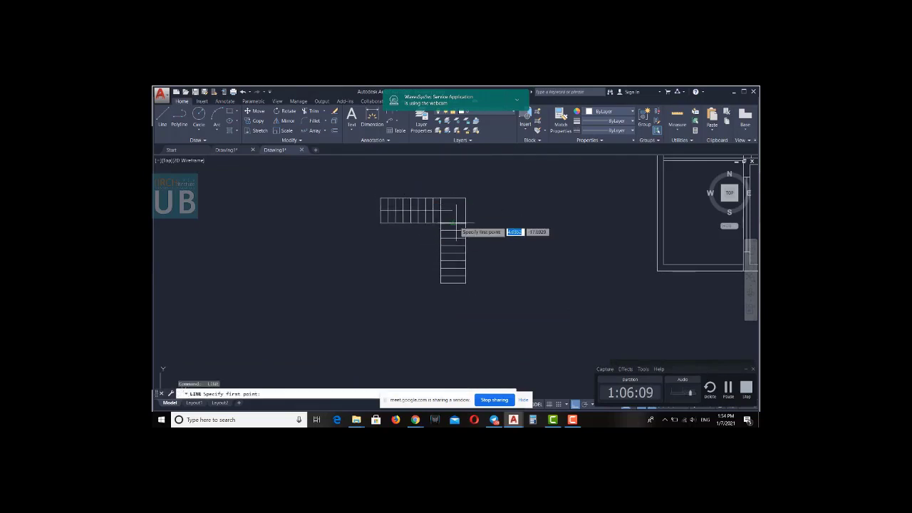
left_click(457, 225)
key("Escape")
key("Escape")
scroll(458, 290, "up", 2)
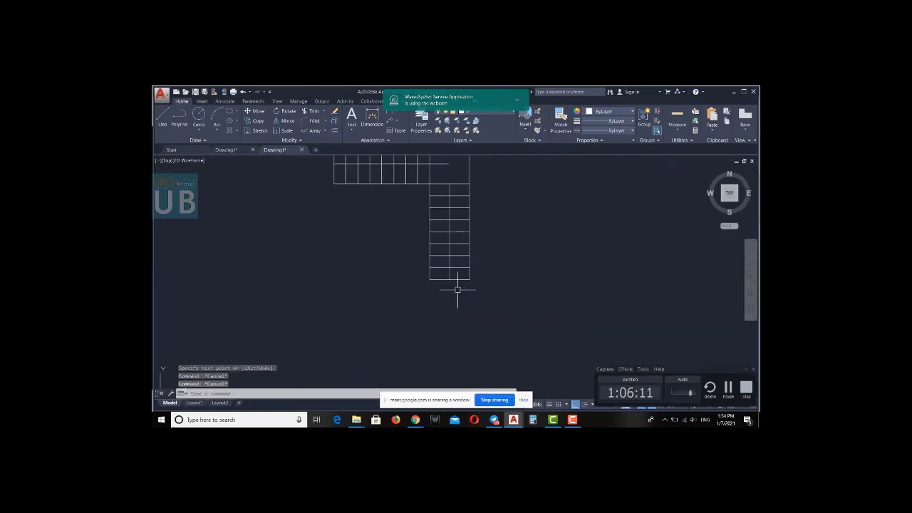
type("l")
key("Return")
left_click(449, 279)
left_click(469, 268)
key("Return")
key("Return")
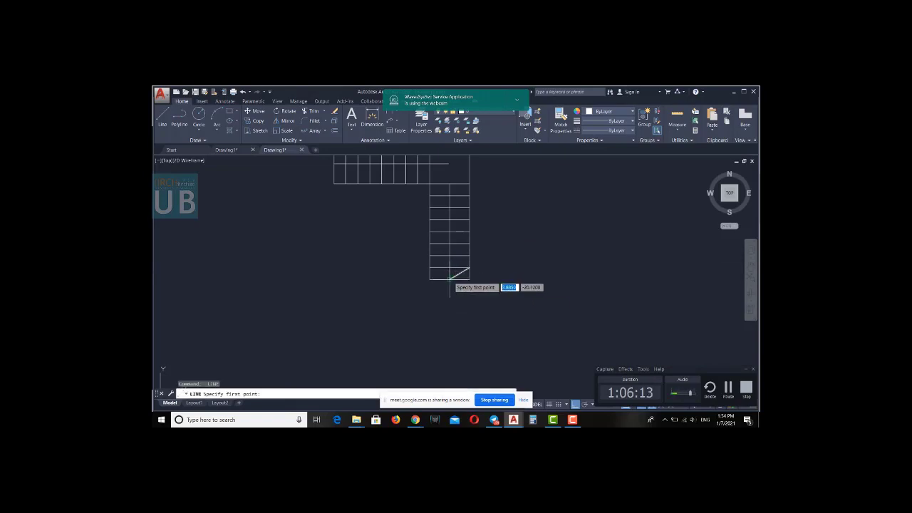
key("Escape")
key("Escape")
scroll(429, 268, "down", 3)
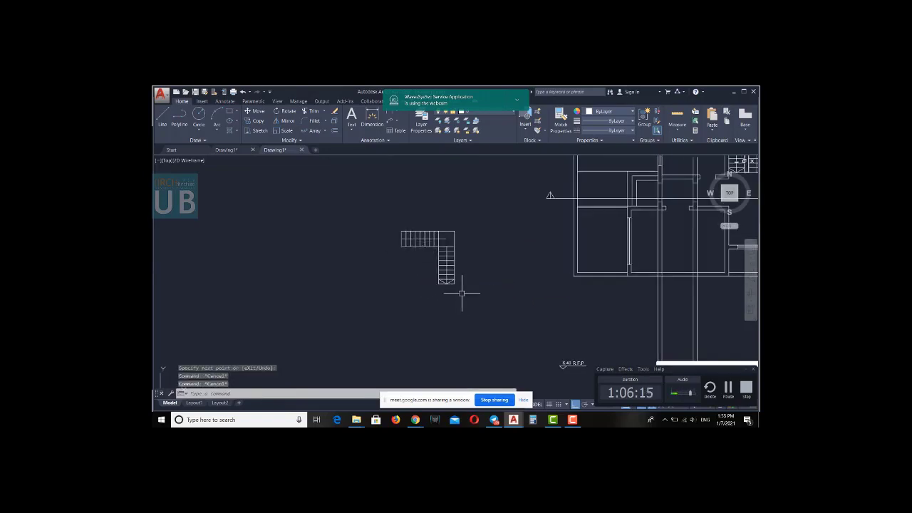
Draw a horizontal line spanning beneath the stair
type("l")
key("Return")
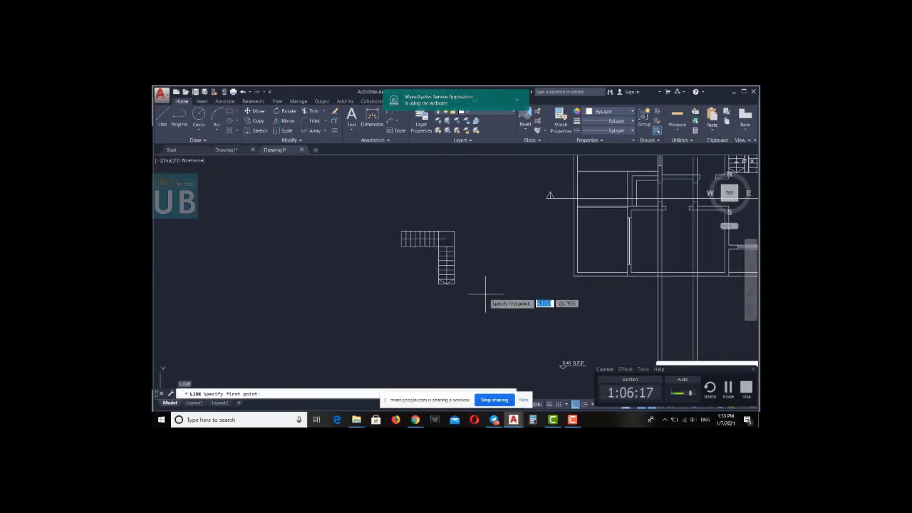
left_click(485, 293)
left_click(345, 293)
key("Return")
Add short vertical lines with angled break ticks at both ends of the horizontal line
key("Return")
left_click(472, 290)
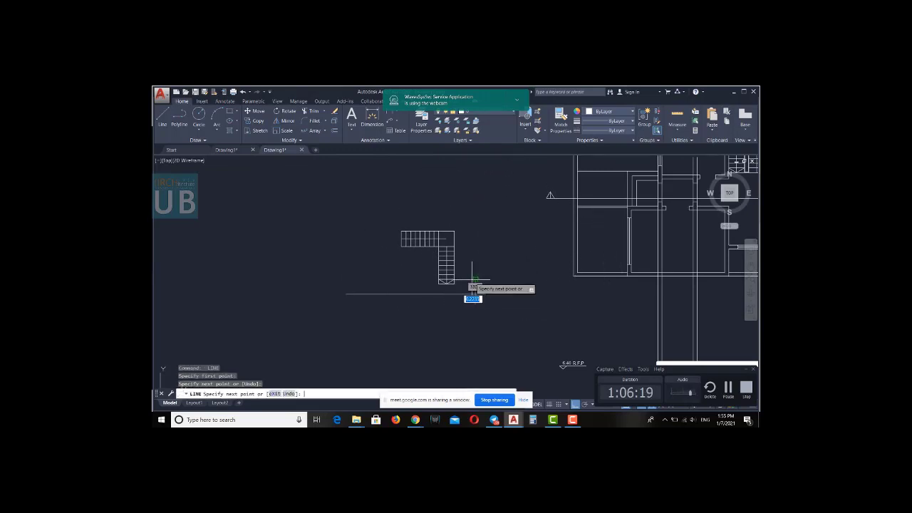
left_click(373, 283)
key("Escape")
scroll(475, 291, "up", 2)
key("Return")
left_click(475, 289)
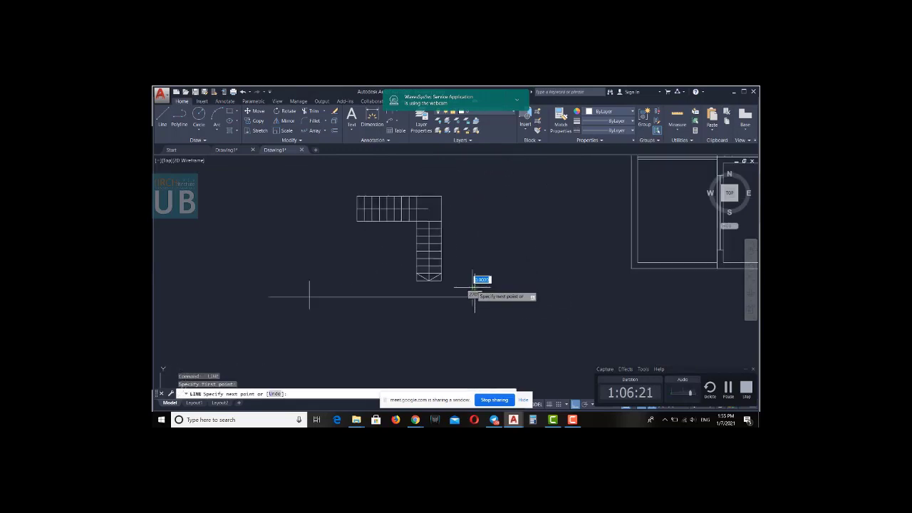
left_click(466, 297)
key("Return")
key("Return")
left_click(310, 287)
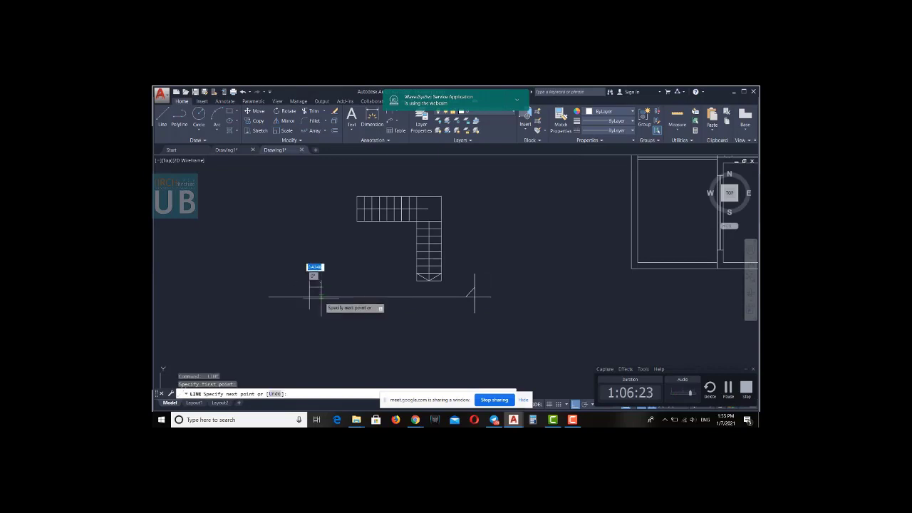
left_click(320, 297)
key("Escape")
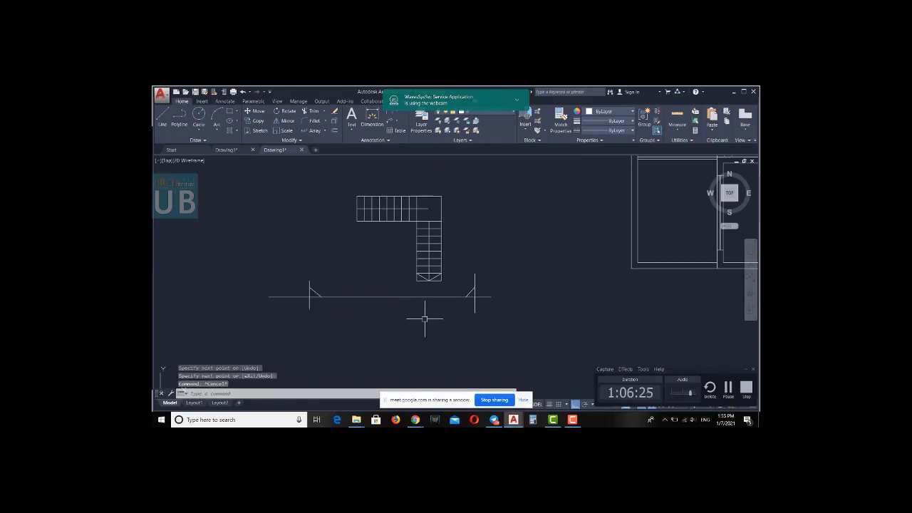
key("Escape")
key("Escape")
Begin a vertical line down from the stair's left corner
middle_click_drag(425, 318, 479, 298)
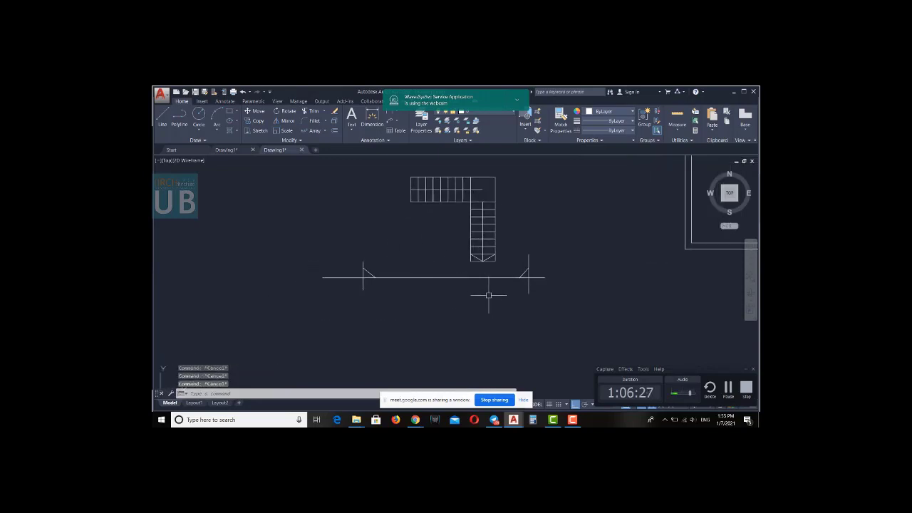
type("l")
key("Return")
left_click(390, 202)
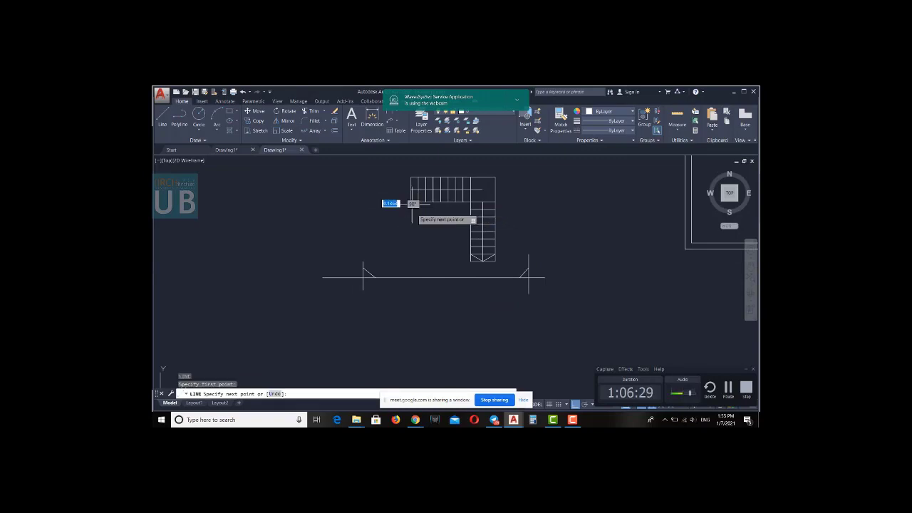
scroll(413, 303, "down", 2)
Complete the vertical line and copy it into evenly spaced verticals across the stair
key("Return")
key("Return")
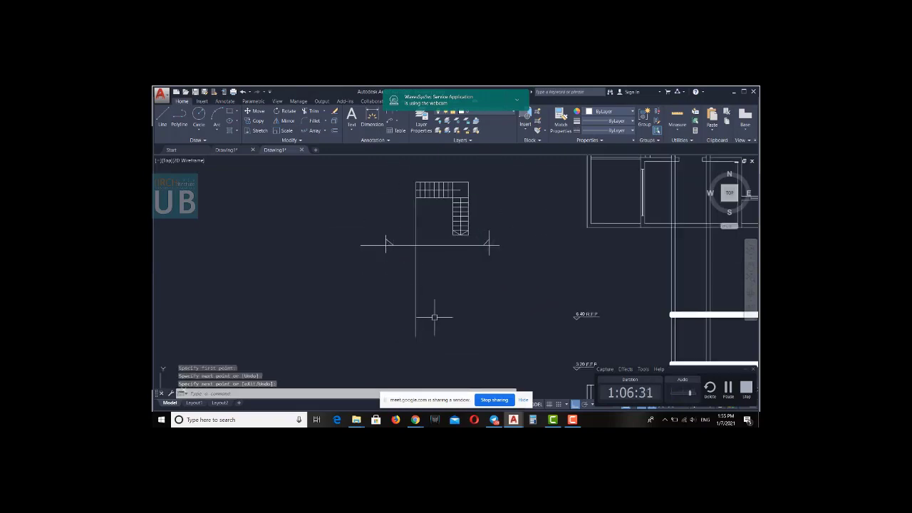
left_click(415, 322)
left_click(383, 332)
key("Return")
scroll(415, 228, "up", 2)
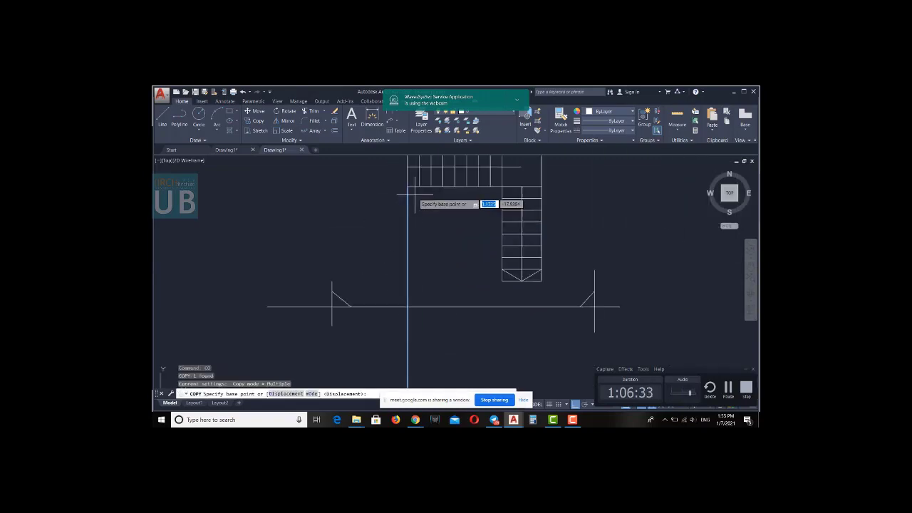
left_click(419, 187)
left_click(419, 186)
left_click(430, 186)
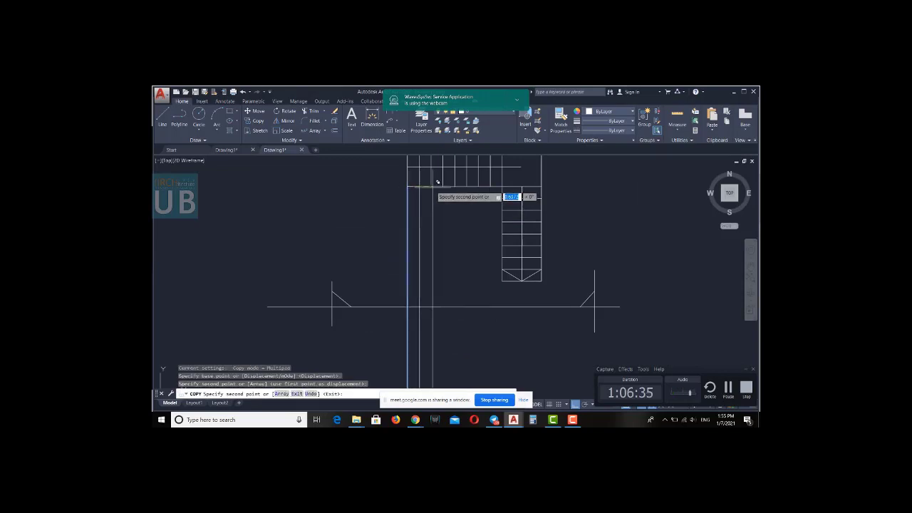
left_click(442, 186)
left_click(454, 183)
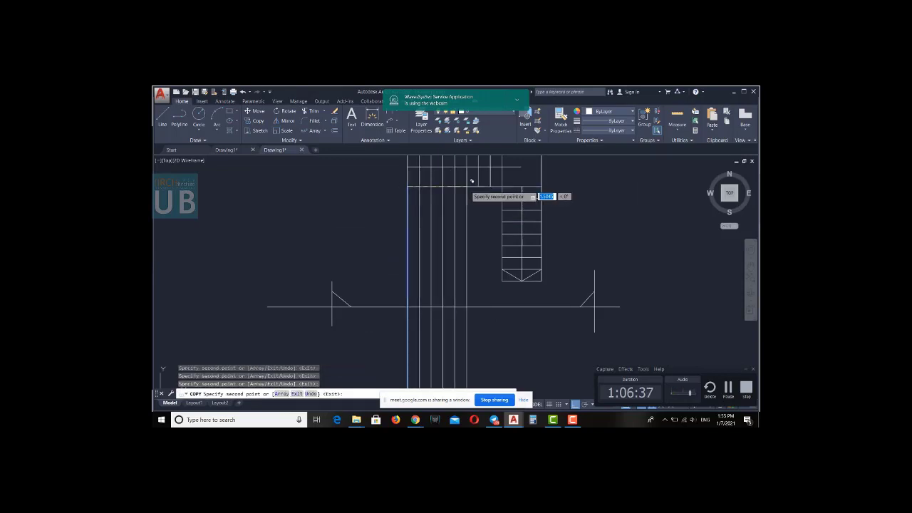
left_click(478, 183)
left_click(491, 183)
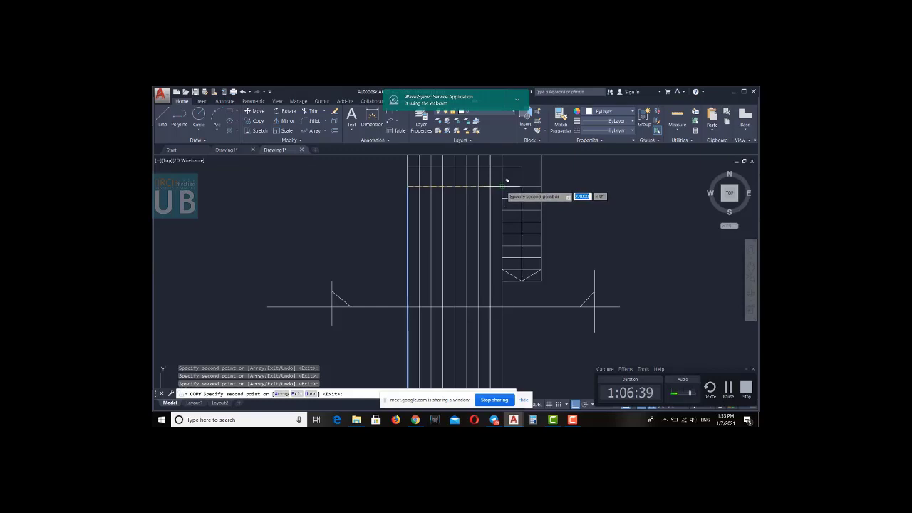
key("Escape")
Draw a horizontal base line and move it down below the verticals
scroll(503, 250, "down", 2)
scroll(474, 235, "down", 2)
type("l")
key("Return")
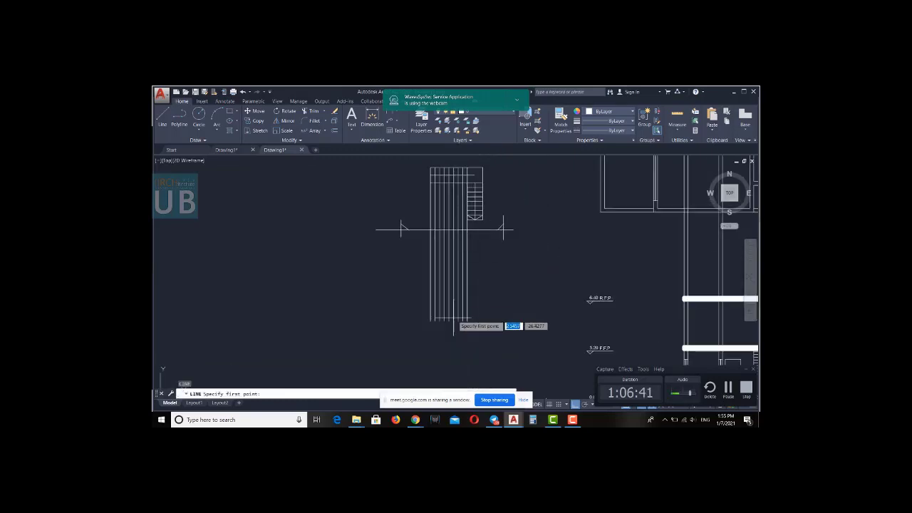
scroll(427, 321, "up", 2)
left_click(386, 322)
key("Return")
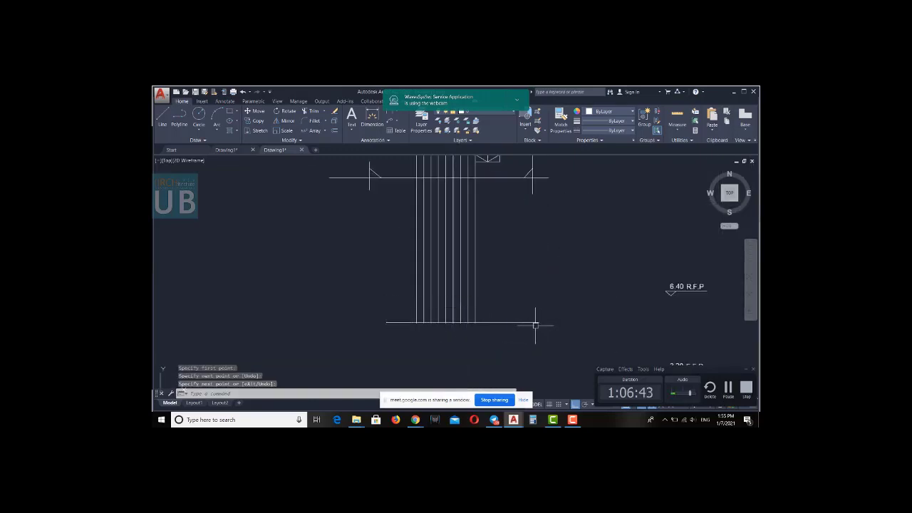
type("tr")
key("Return")
key("Escape")
left_click(521, 309)
left_click(504, 332)
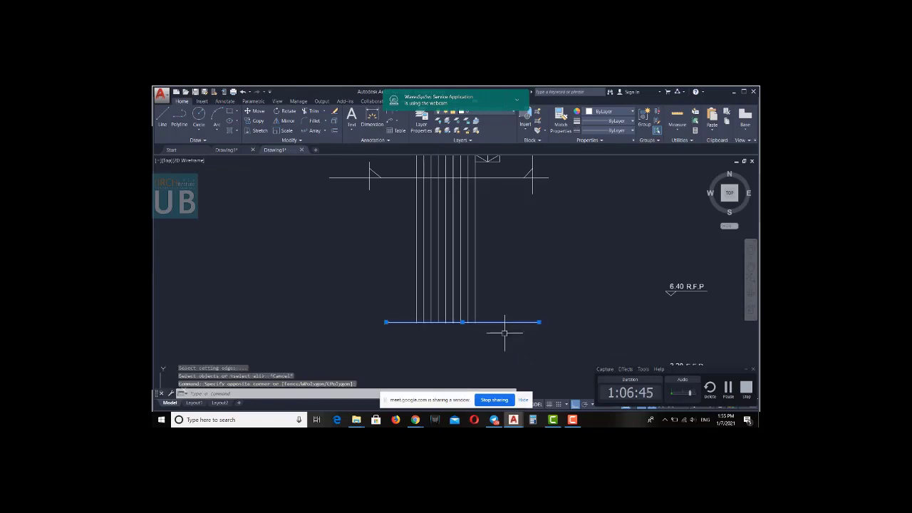
left_click_drag(504, 322, 507, 342)
Extend the vertical lines down to the new base line
type("ex")
key("Return")
left_click(494, 343)
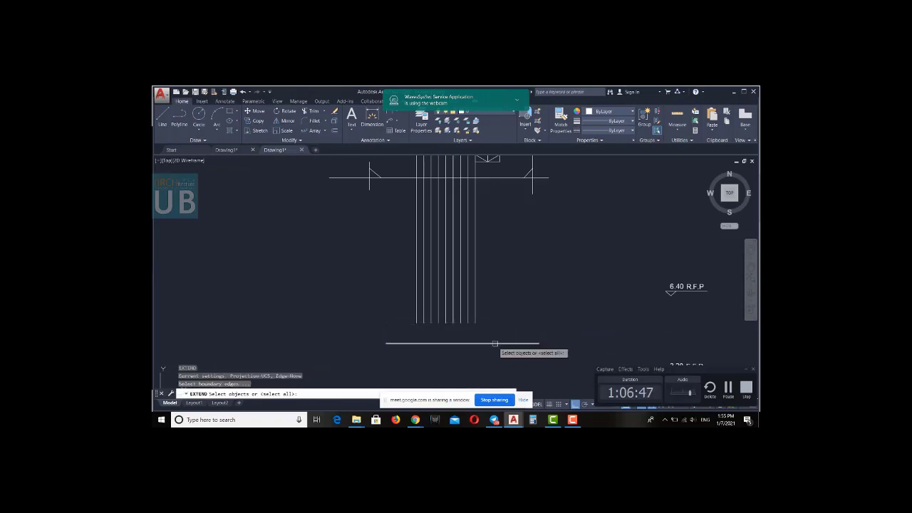
key("Return")
left_click(505, 308)
left_click(393, 322)
key("Escape")
key("Escape")
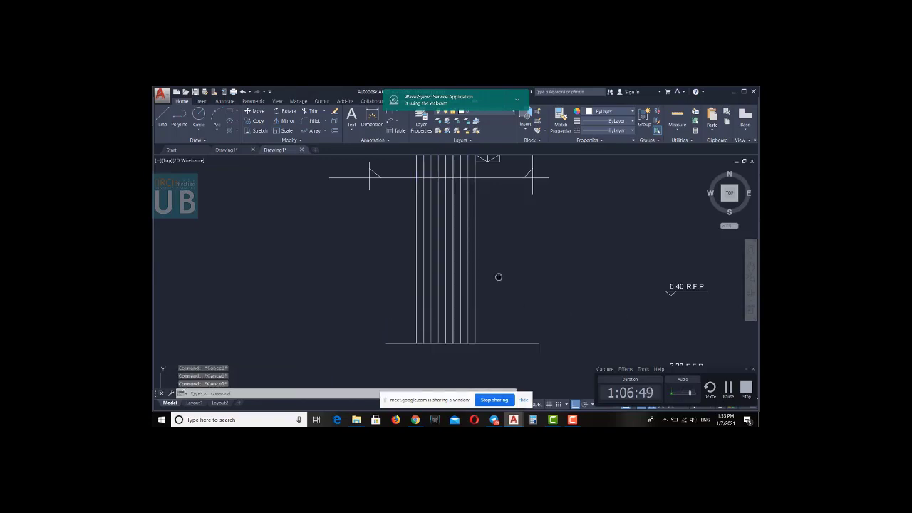
middle_click_drag(499, 276, 473, 276)
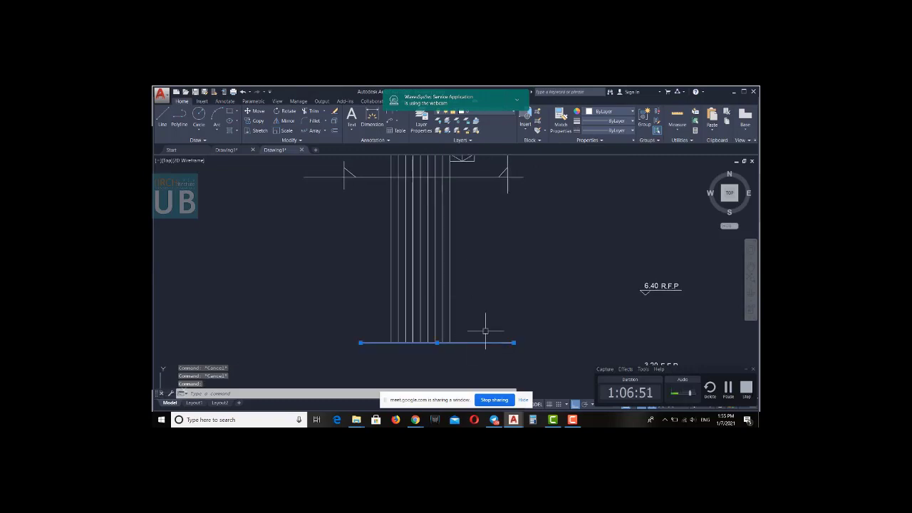
type("e")
Offset the base line upward repeatedly to create the stacked horizontal tread lines
key("Return")
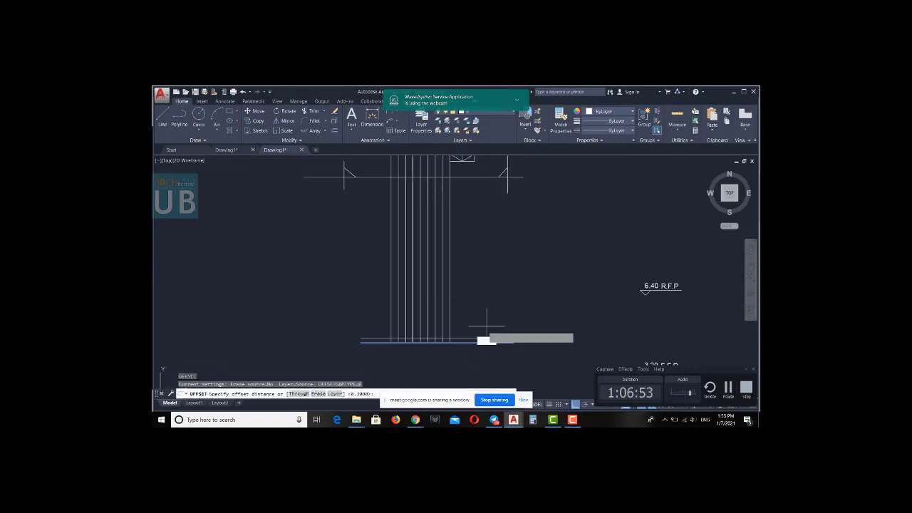
key("Return")
scroll(484, 321, "up", 5)
left_click(535, 306)
left_click(509, 298)
left_click(507, 294)
left_click(505, 277)
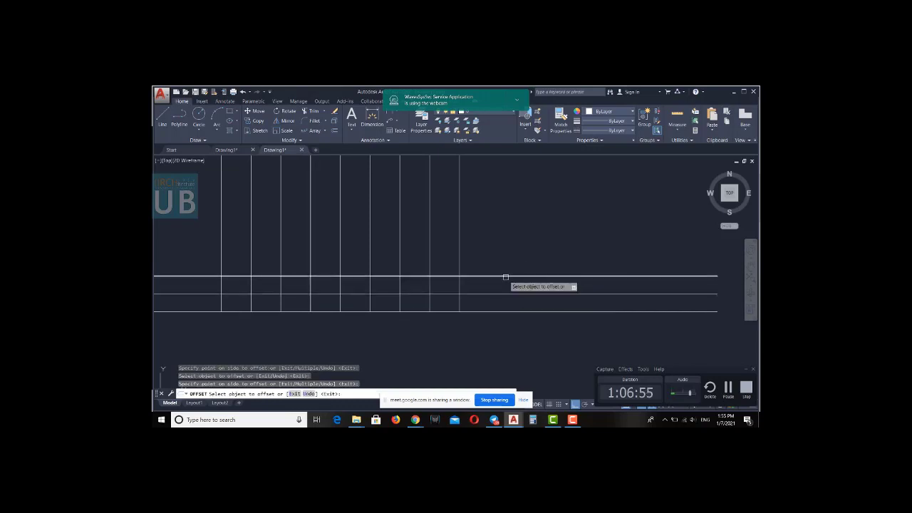
left_click(505, 277)
left_click(507, 265)
scroll(510, 260, "down", 2)
left_click(510, 253)
left_click(511, 238)
left_click(520, 220)
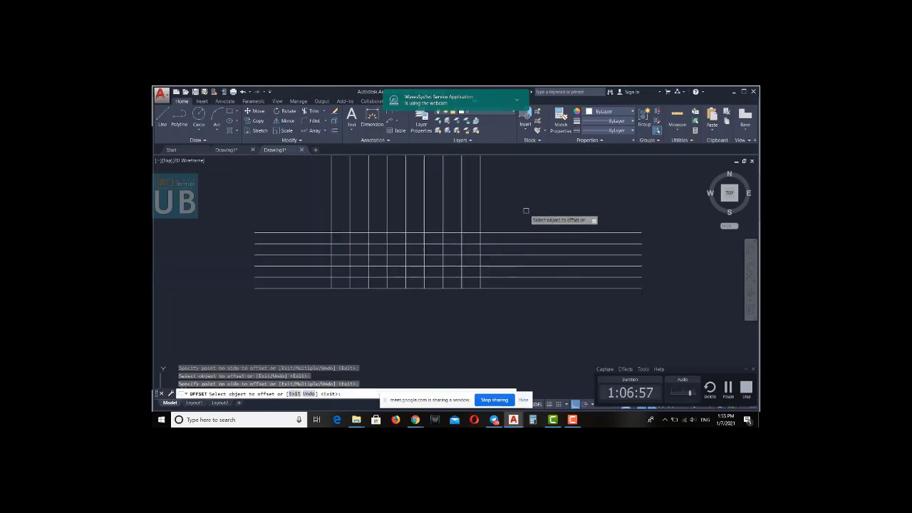
left_click(526, 232)
left_click(525, 205)
left_click(510, 221)
left_click(514, 207)
key("Escape")
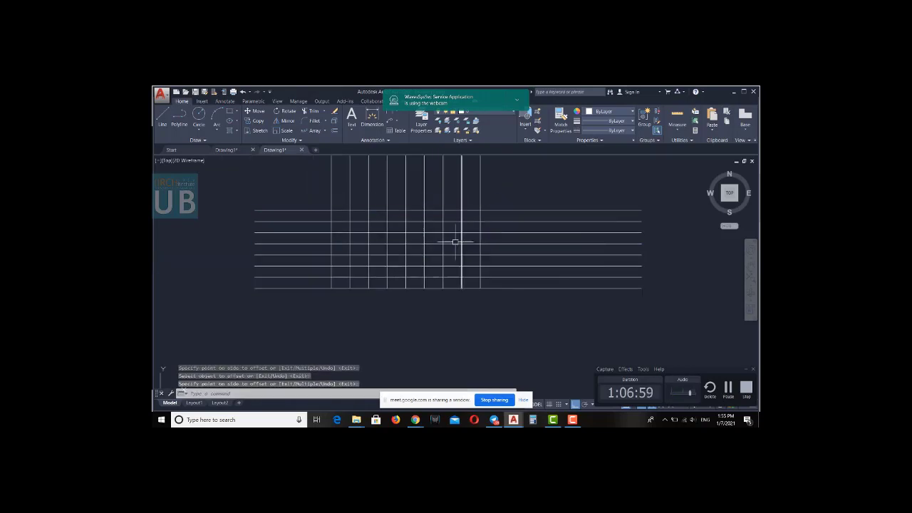
left_click(384, 276)
key("Escape")
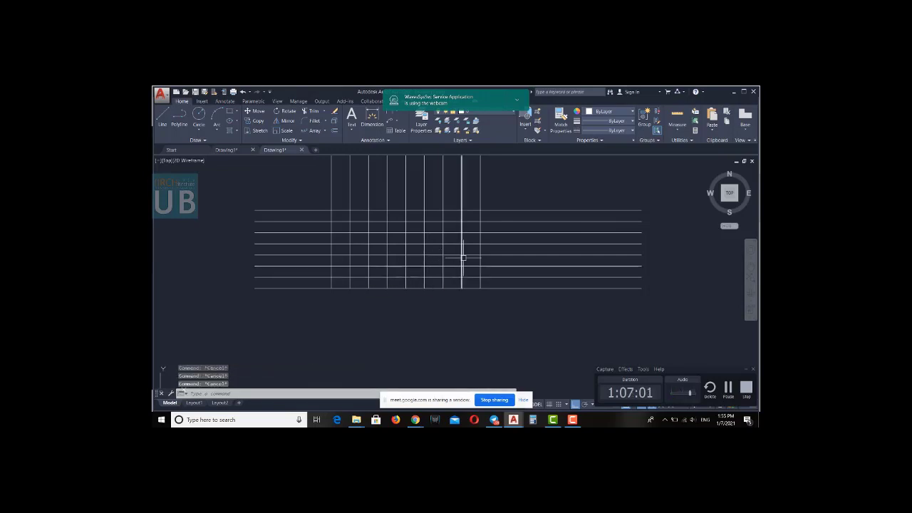
Fillet the first riser and tread pairs with radius 0 into sharp lower step corners
type("f")
key("Return")
scroll(340, 280, "up", 2)
left_click(339, 268)
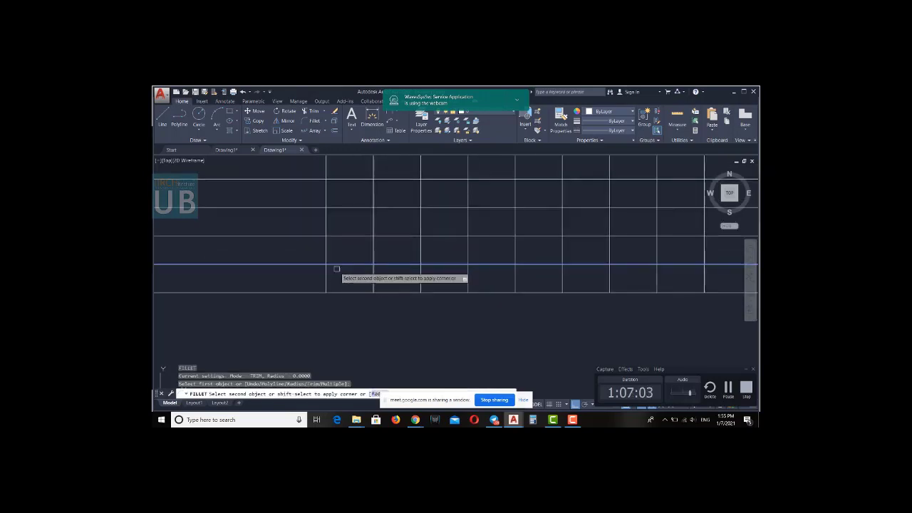
mouse_move(337, 269)
middle_mouse_down()
mouse_move(375, 294)
mouse_move(359, 292)
middle_mouse_up()
left_click(409, 254)
key("Return")
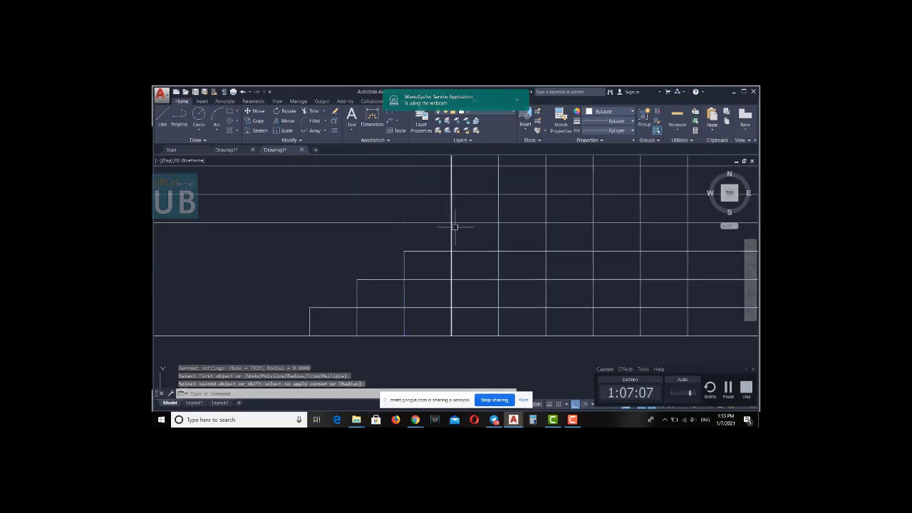
mouse_move(452, 224)
middle_mouse_down()
mouse_move(428, 260)
mouse_move(482, 245)
middle_mouse_up()
left_click(451, 248)
left_click(456, 242)
key("Return")
middle_click_drag(527, 210, 494, 233)
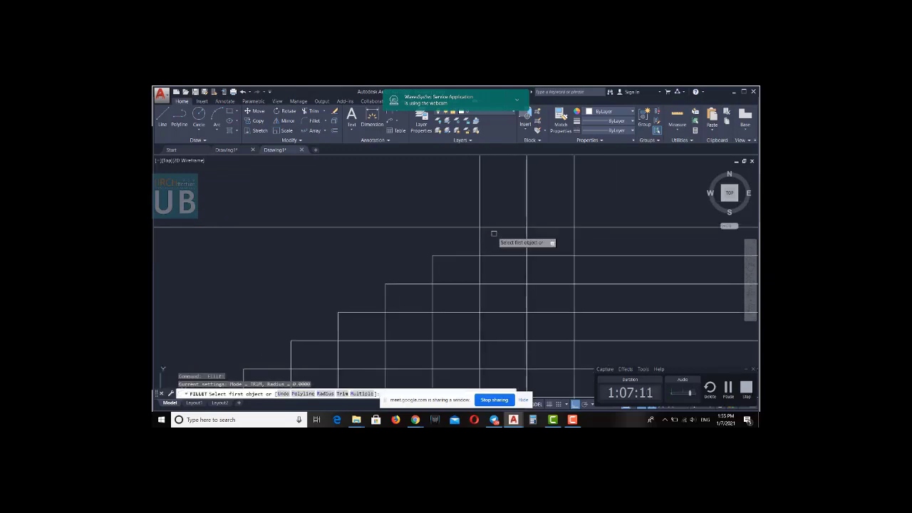
left_click(483, 240)
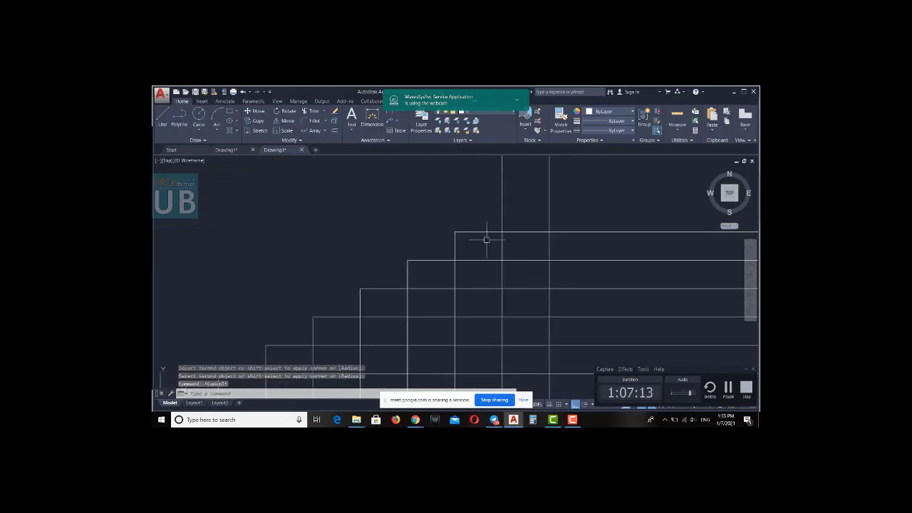
Offset the top horizontal line upward once more to add another tread line
type("o")
key("Return")
key("Return")
left_click(489, 230)
left_click(489, 227)
mouse_move(500, 210)
middle_mouse_down()
mouse_move(456, 229)
mouse_move(481, 233)
middle_mouse_up()
Fillet the upper riser and tread lines into clean step corners
type("f")
key("Return")
left_click(474, 223)
left_click(457, 234)
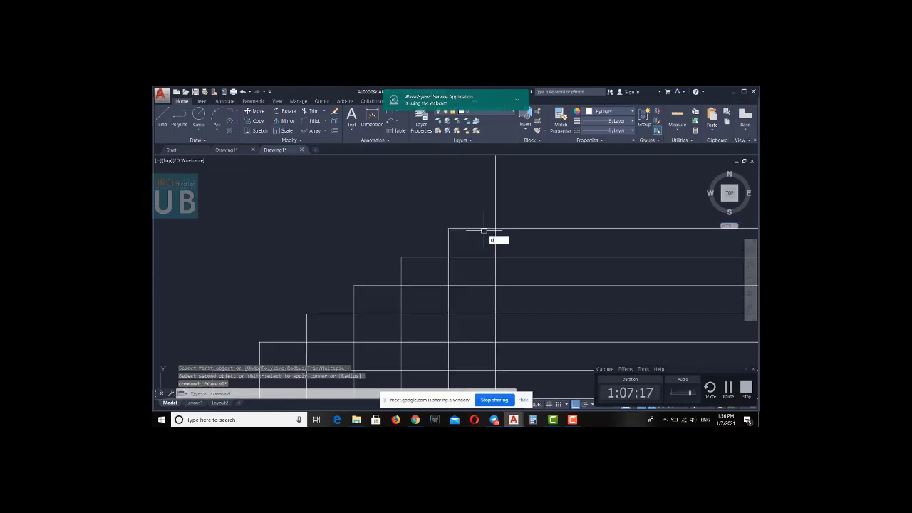
left_click(486, 228)
left_click(509, 214)
key("f")
key("Return")
left_click(509, 201)
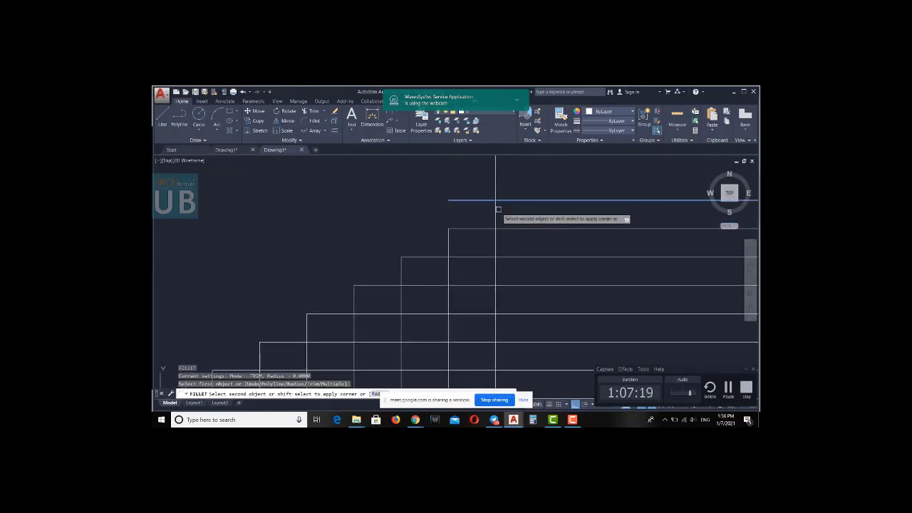
left_click(495, 214)
scroll(496, 215, "down", 2)
key("Return")
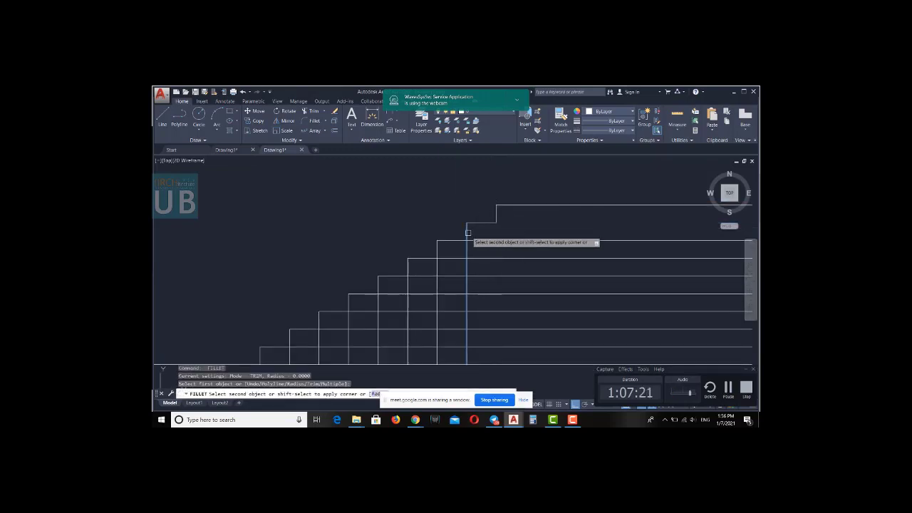
left_click(449, 241)
key("Return")
Fillet the remaining step corners down to the bottom of the flight
middle_click_drag(468, 233, 472, 221)
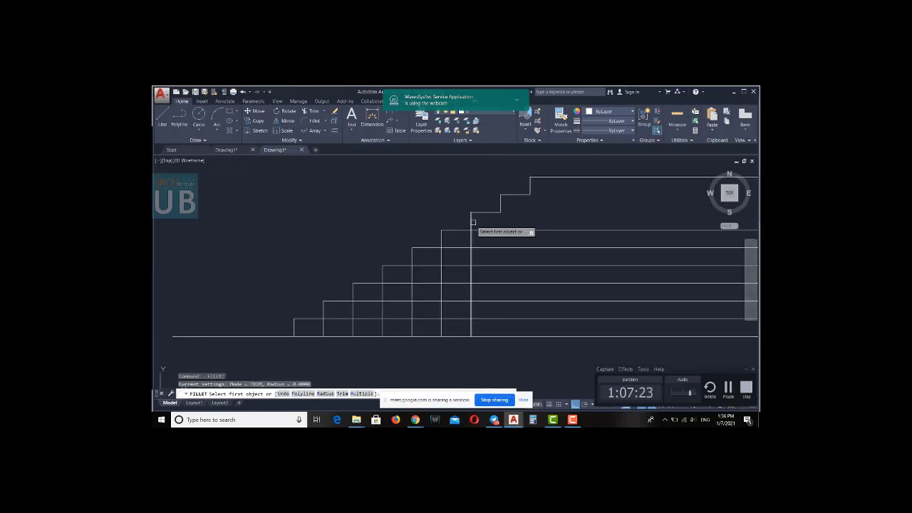
left_click(442, 247)
key("Return")
left_click(418, 265)
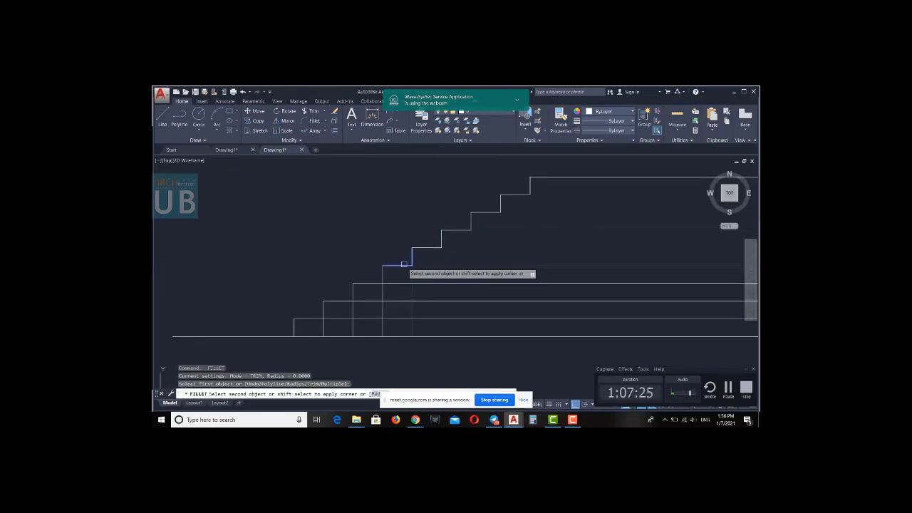
left_click(412, 258)
mouse_move(406, 259)
middle_mouse_down()
mouse_move(408, 274)
mouse_move(418, 270)
middle_mouse_up()
key("Return")
left_click(435, 264)
left_click(414, 265)
key("Return")
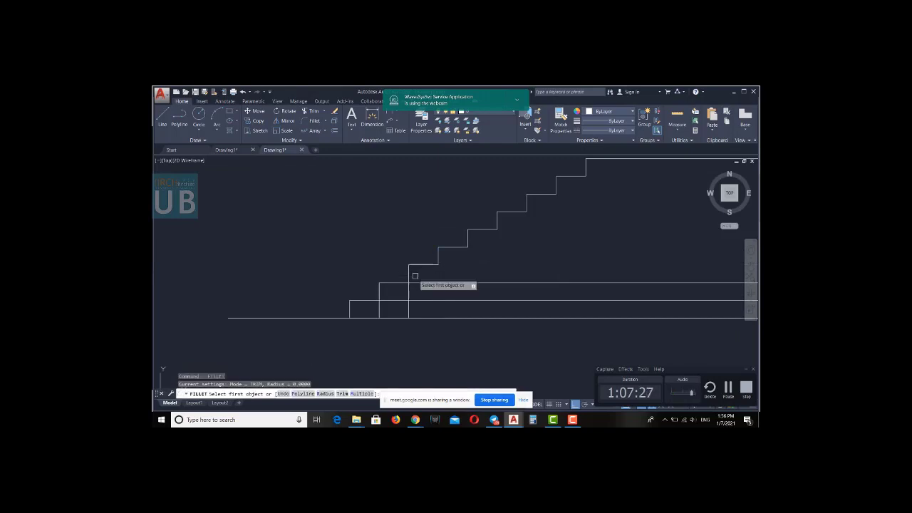
left_click(393, 283)
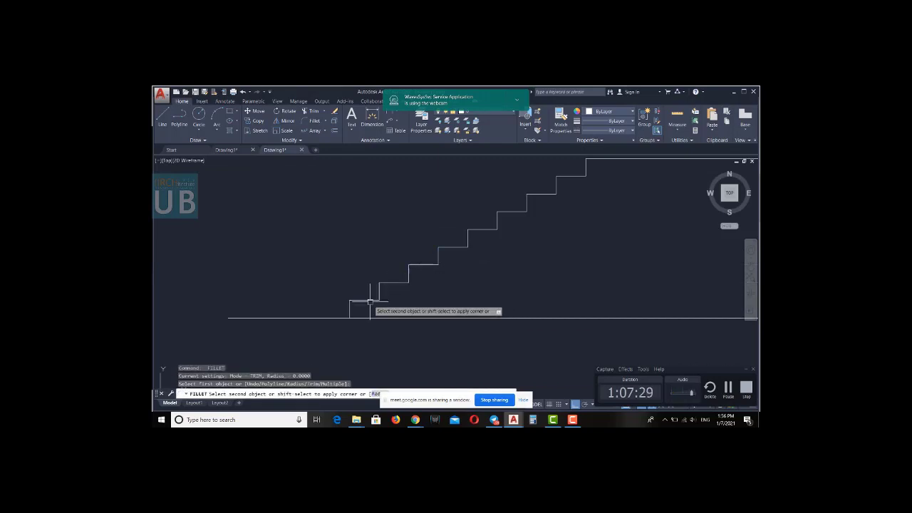
key("Escape")
scroll(392, 285, "down", 2)
Offset the top landing line upward to form the landing slab
middle_click_drag(471, 262, 482, 240)
type("o")
key("Return")
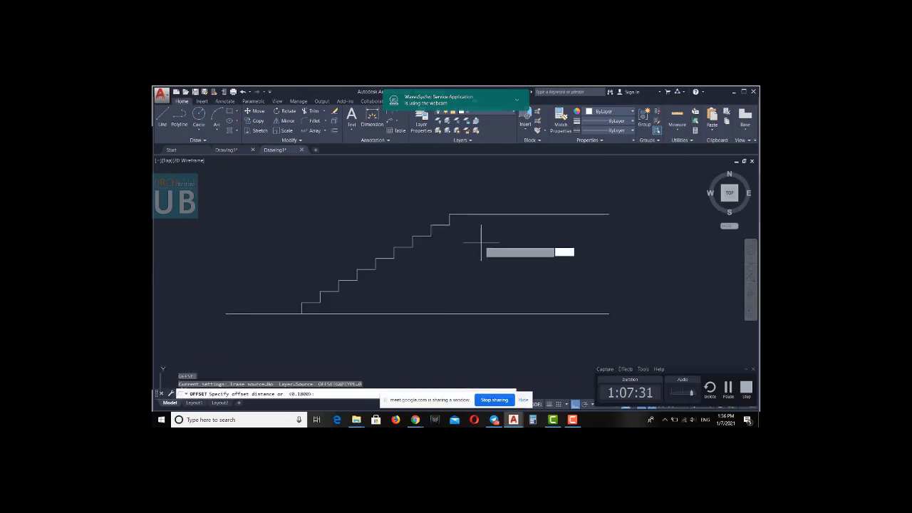
type("1")
key("Return")
left_click(485, 213)
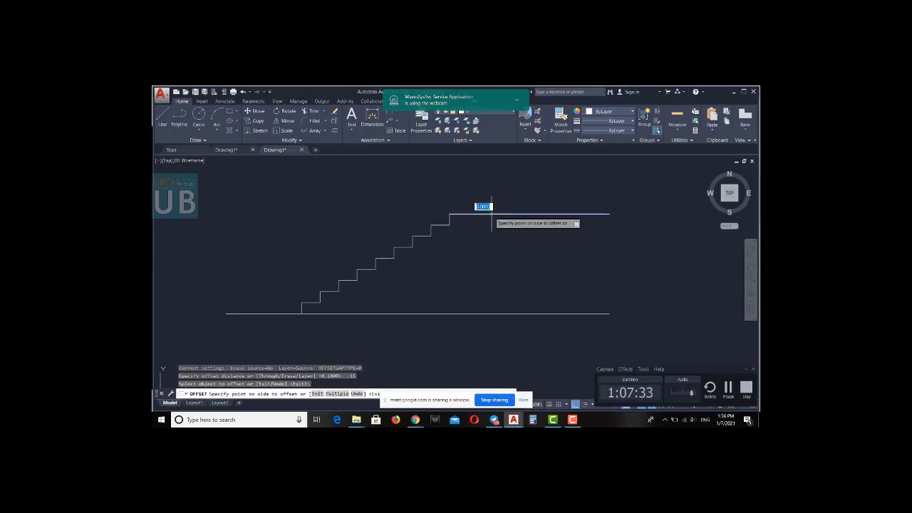
left_click(495, 242)
key("Escape")
key("Escape")
scroll(501, 241, "down", 1)
Draw a vertical line from the landing end down to the floor line
type("l")
key("Return")
scroll(501, 241, "down", 2)
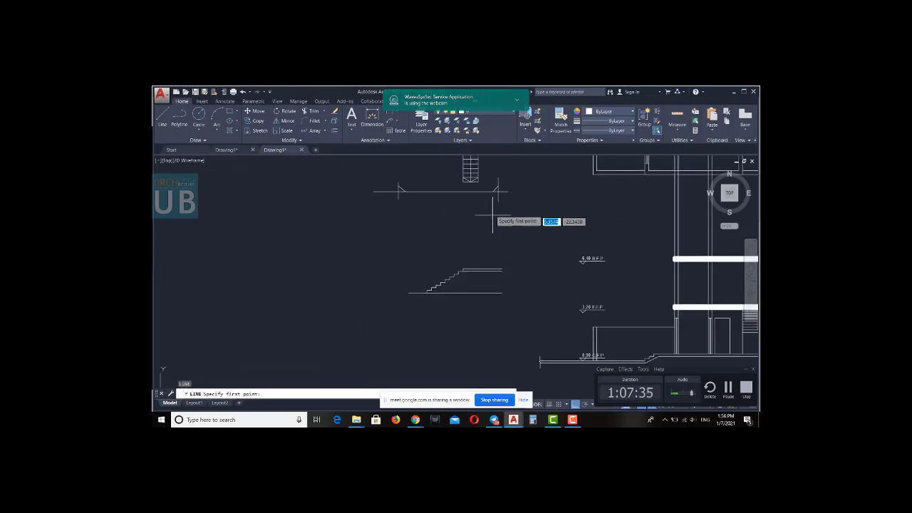
left_click(470, 178)
scroll(479, 299, "up", 2)
left_click(482, 282)
key("Return")
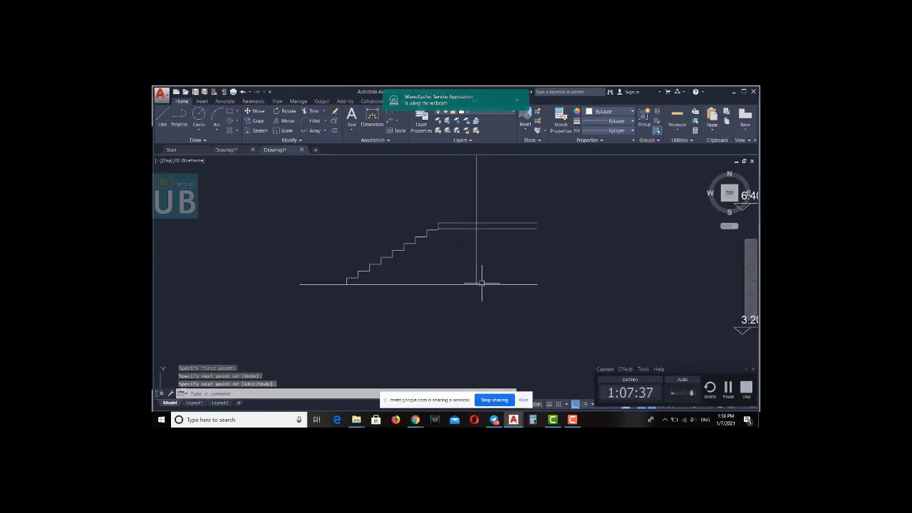
Offset the vertical line to the right and trim the landing lines to meet it
type("o")
key("Return")
key("Return")
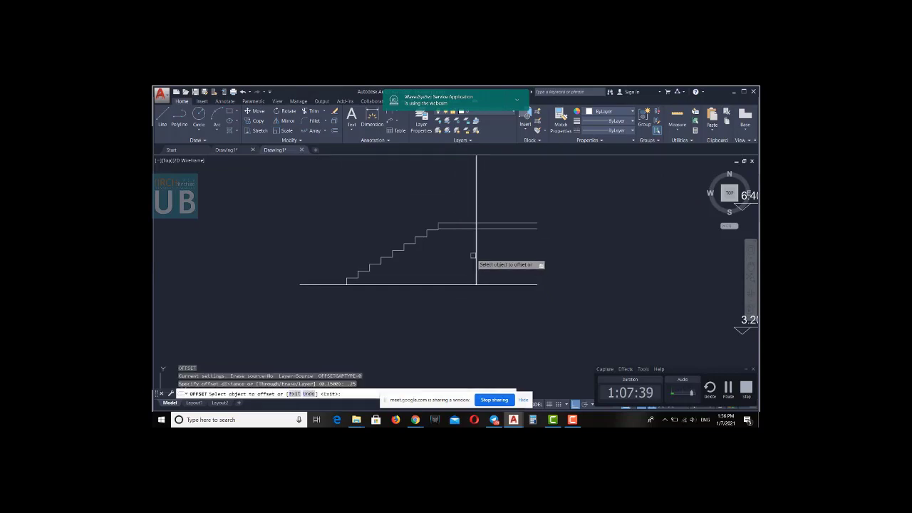
left_click(476, 261)
left_click(501, 255)
key("Escape")
key("Return")
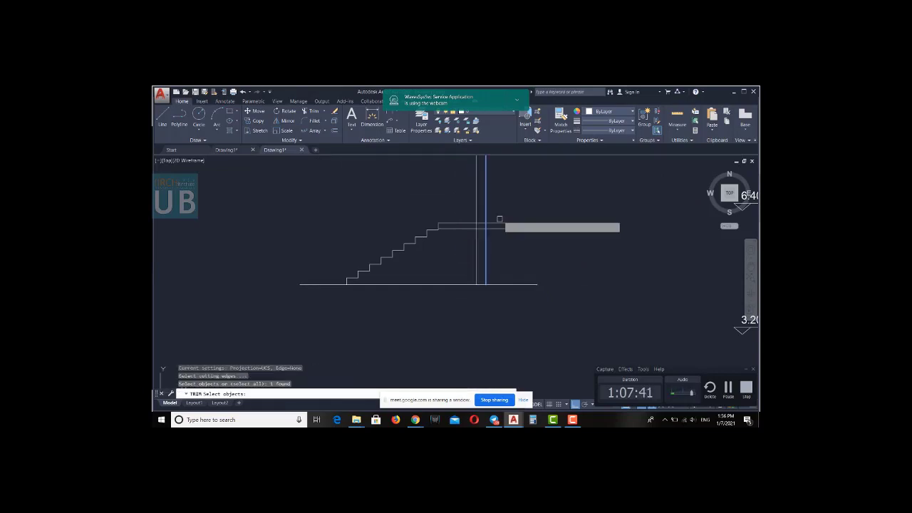
key("Escape")
key("Escape")
key("Escape")
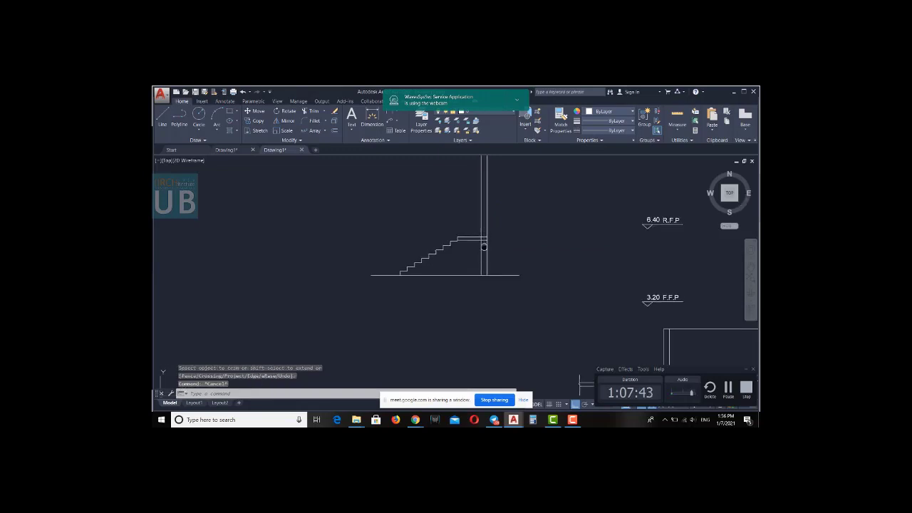
scroll(479, 260, "up", 2)
key("Return")
scroll(484, 246, "up", 4)
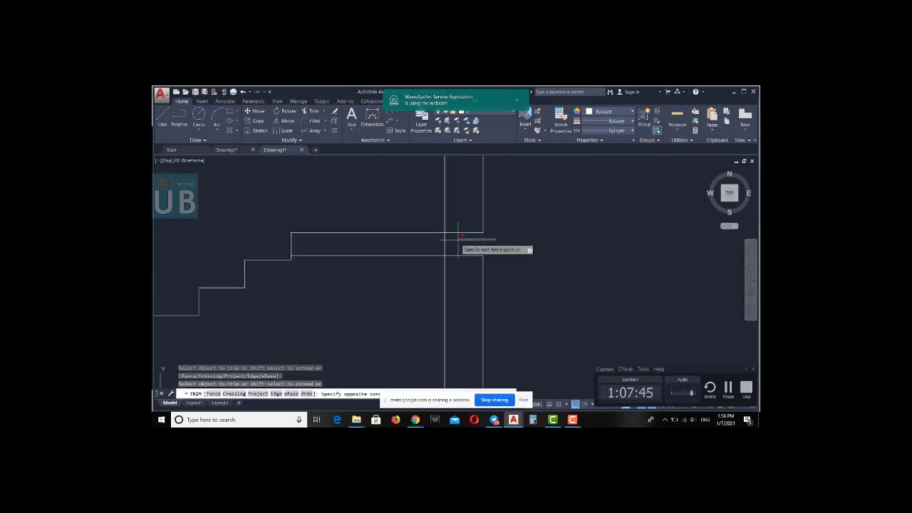
key("Escape")
Start a new line at the top step corner beneath the landing slab
type("l")
key("Return")
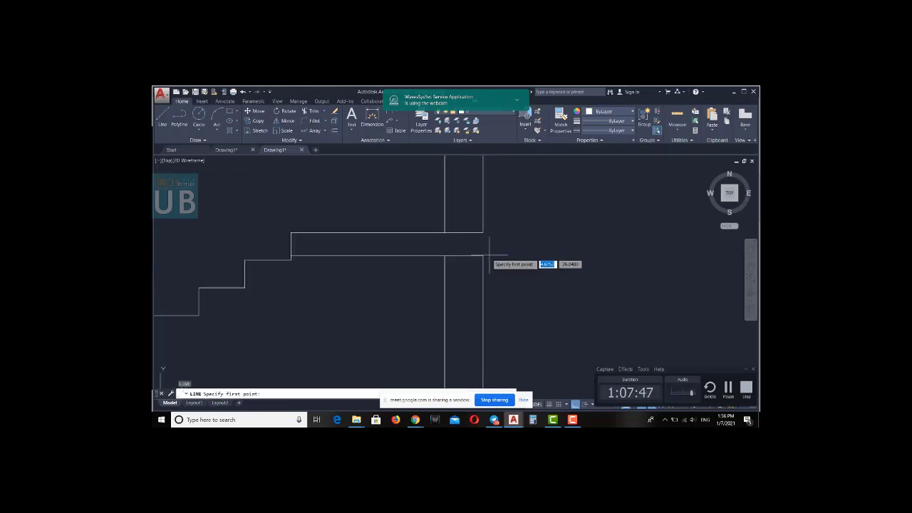
left_click(484, 255)
key("Escape")
key("Escape")
key("Escape")
scroll(484, 232, "down", 4)
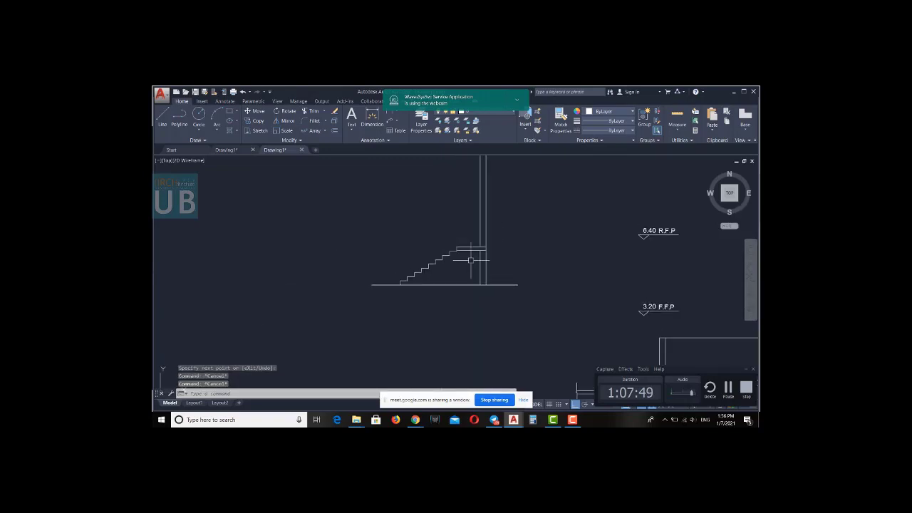
scroll(469, 261, "up", 1)
type("l")
key("Return")
Draw a sloping line from the top step corner down to the bottom stair corner
scroll(492, 267, "up", 2)
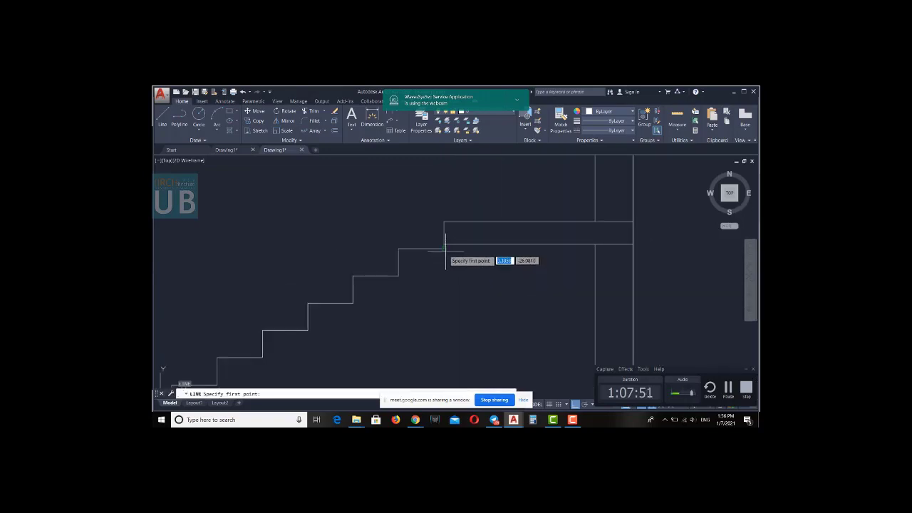
left_click(445, 258)
scroll(401, 283, "down", 1)
left_click(351, 292)
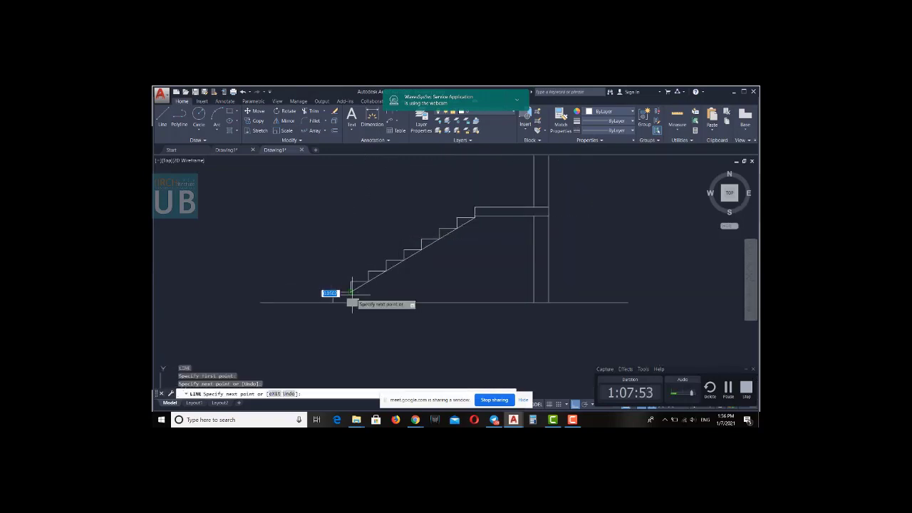
key("Return")
Offset the sloping line 0.15 downward and erase the original
type("o")
key("Return")
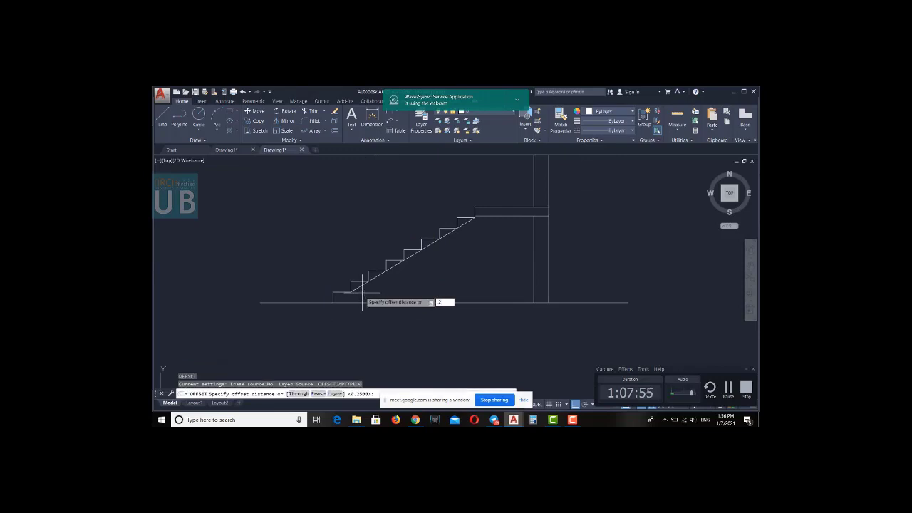
key("Return")
left_click(399, 263)
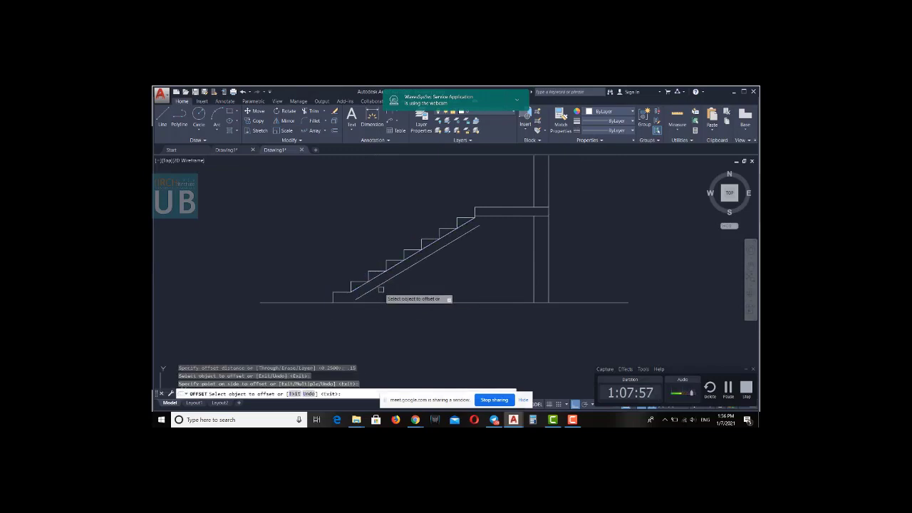
left_click(388, 285)
key("Escape")
type("e")
key("Return")
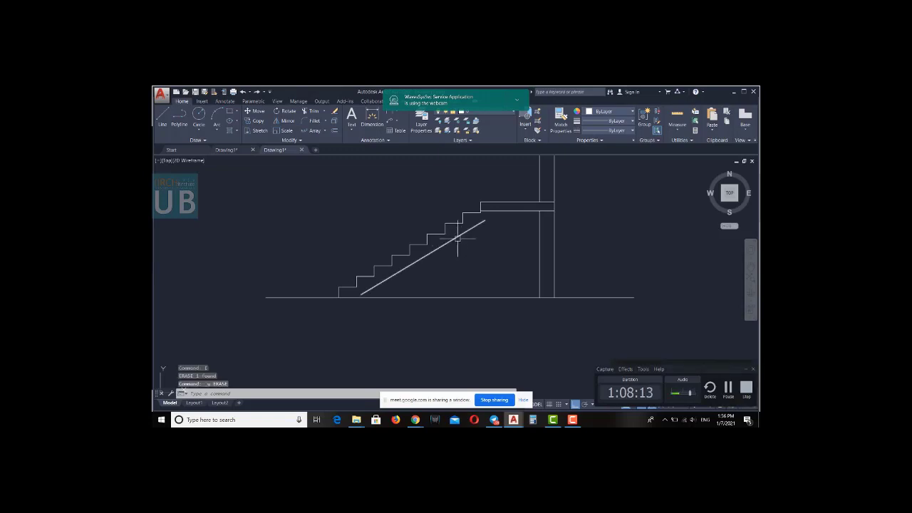
Fillet the sloping waist line with the landing line so they meet cleanly
type("f")
key("Return")
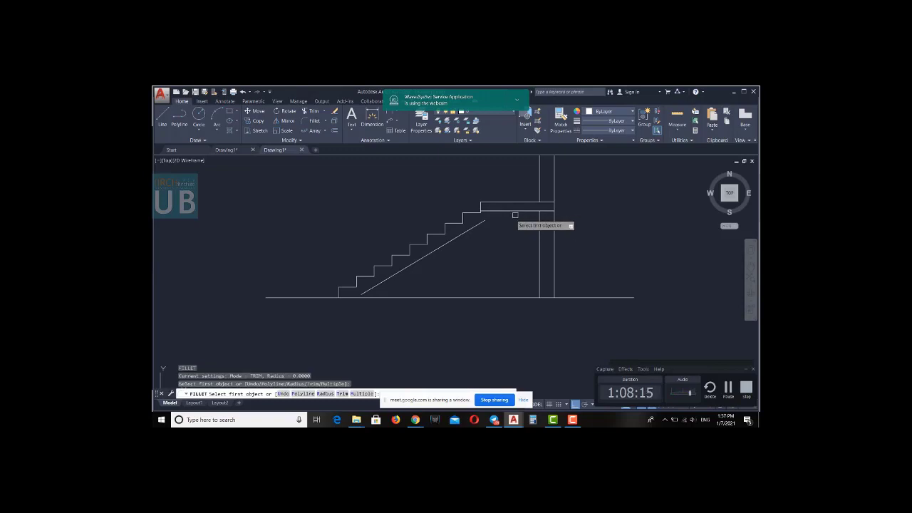
left_click(482, 223)
left_click(537, 211)
type("ex")
key("Return")
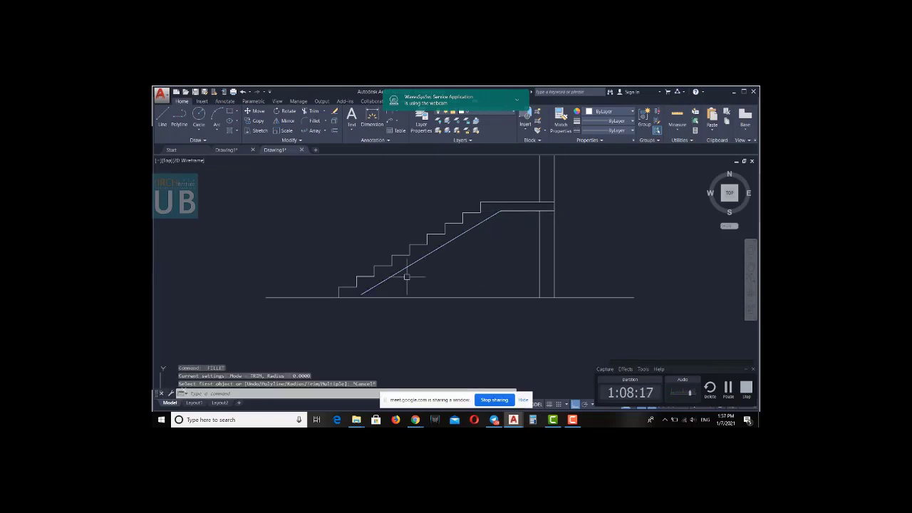
key("Return")
key("Escape")
key("Escape")
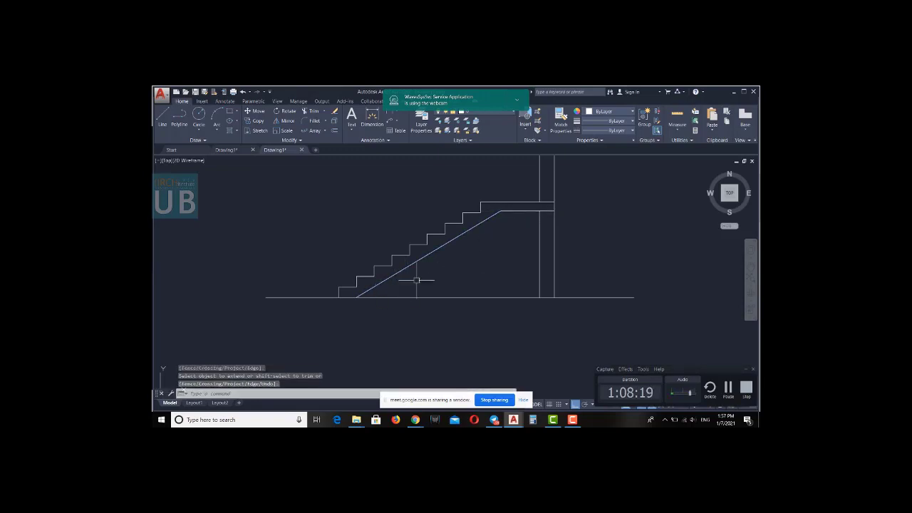
scroll(417, 278, "down", 2)
scroll(464, 260, "down", 2)
middle_click_drag(464, 261, 452, 282)
Start a line above the landing, then cancel it without drawing anything
scroll(452, 283, "up", 2)
type("l")
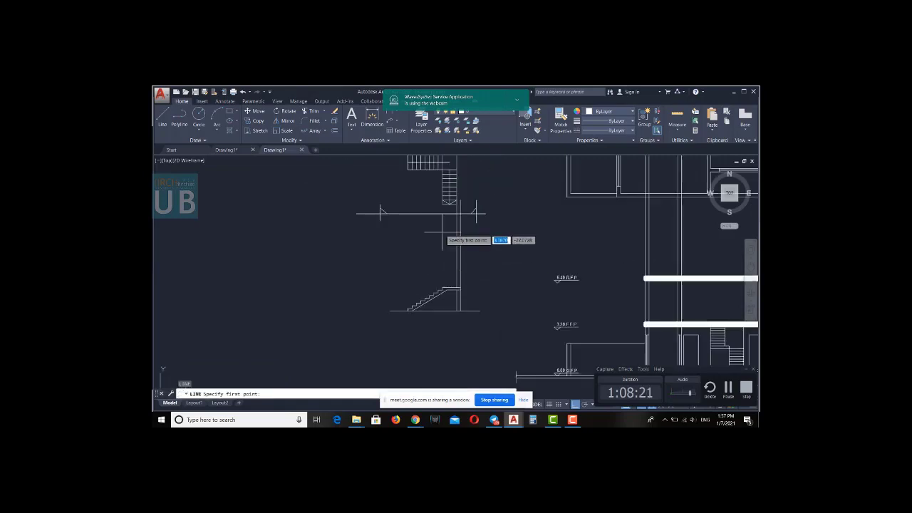
scroll(446, 235, "up", 1)
key("Return")
scroll(440, 214, "up", 2)
scroll(449, 299, "up", 2)
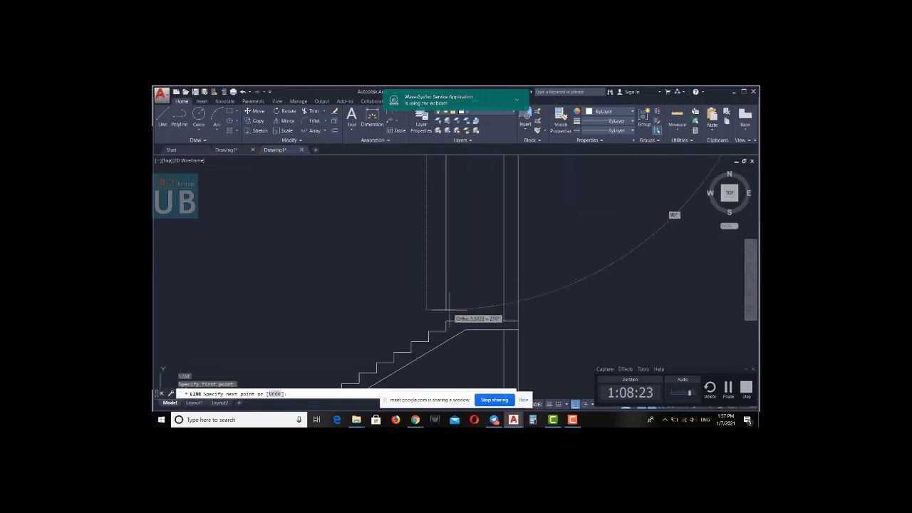
left_click(464, 330)
key("Return")
key("Escape")
scroll(456, 296, "down", 3)
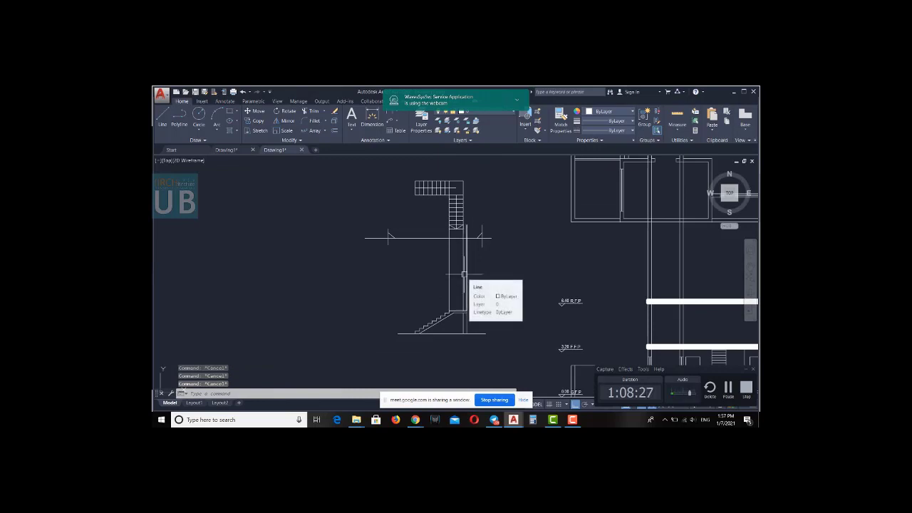
scroll(468, 293, "up", 3)
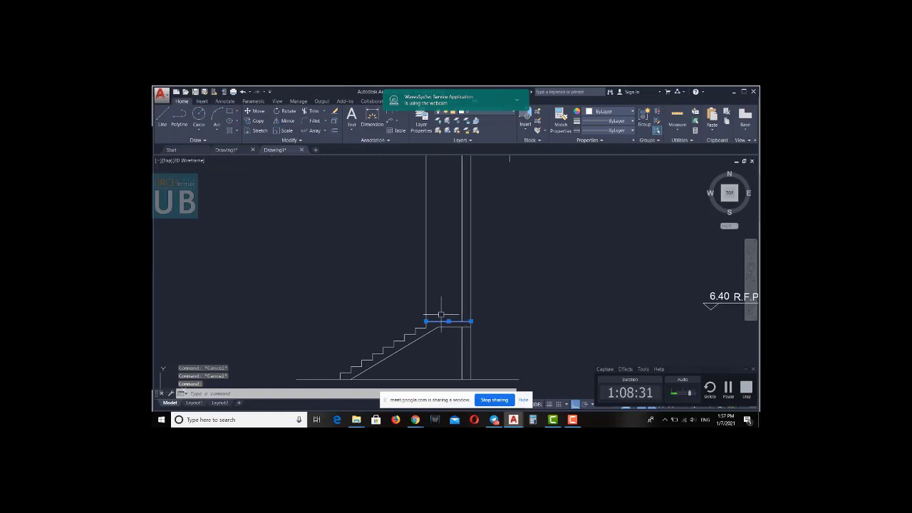
Offset the stair-top line upward four times to stack the upper tread lines
type("o")
key("Return")
key("Return")
left_click(443, 324)
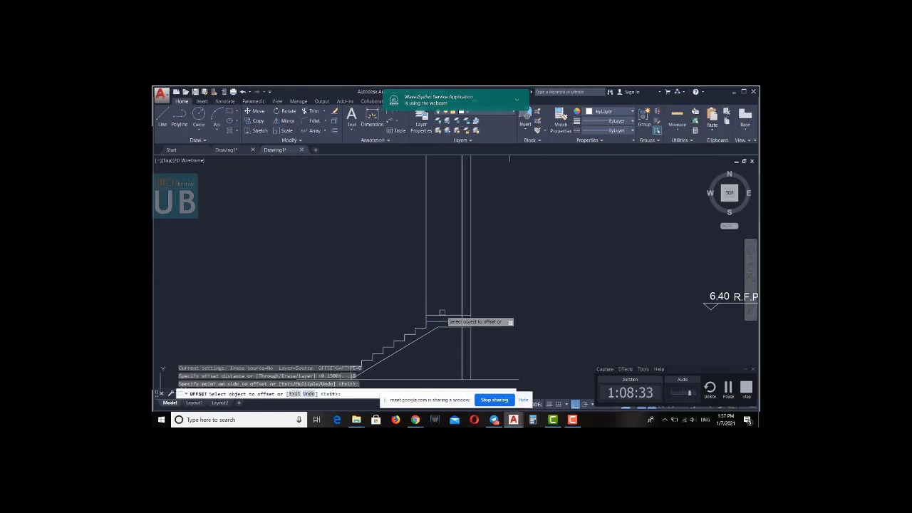
left_click(442, 312)
left_click(441, 307)
left_click(441, 288)
left_click(442, 300)
left_click(442, 290)
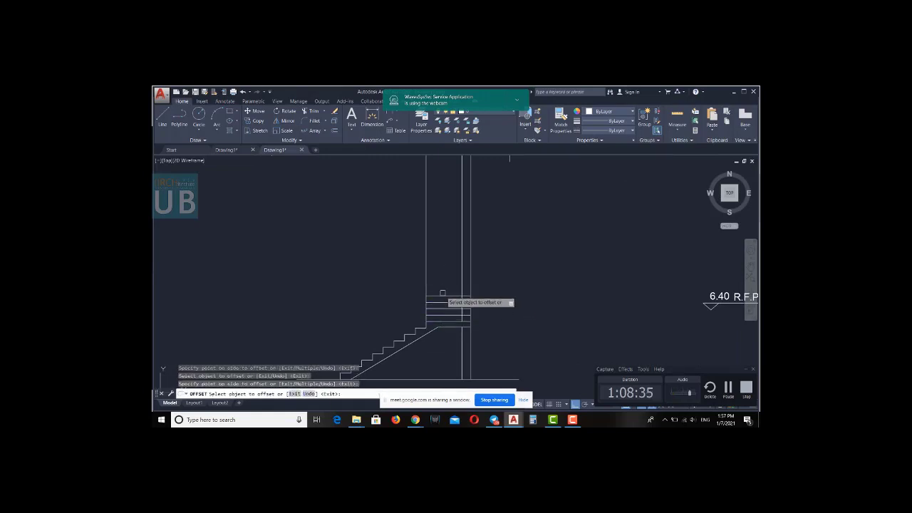
left_click(443, 294)
left_click(445, 281)
key("Escape")
Try another offset from the bottom horizontal line, then abandon it
scroll(445, 299, "down", 4)
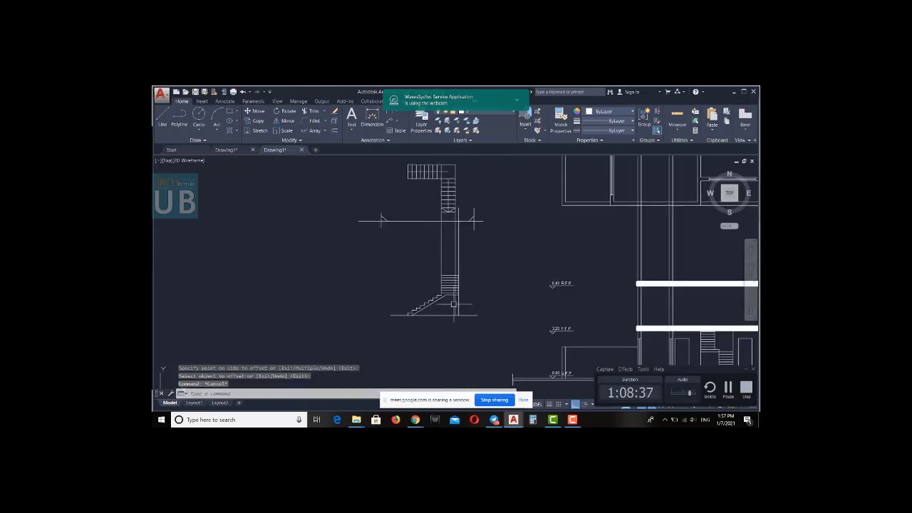
left_click(445, 314)
key("Return")
type("3.24")
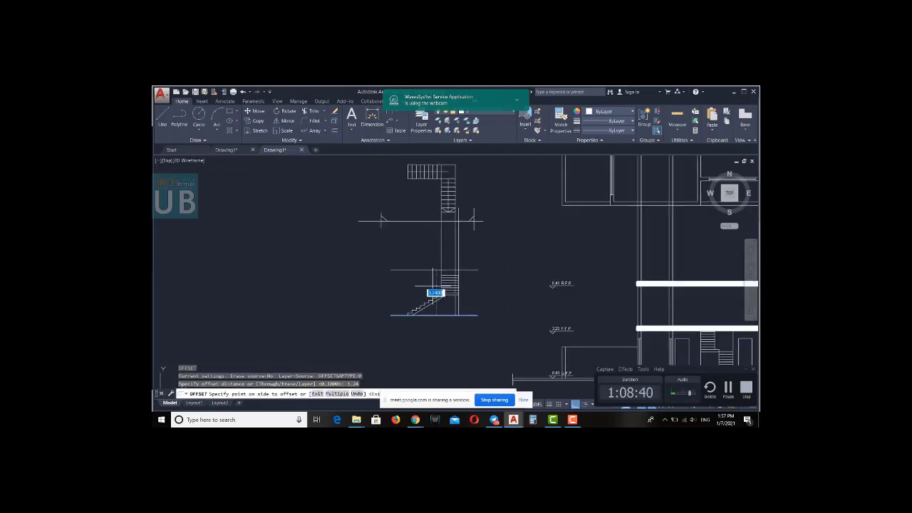
key("Escape")
key("Escape")
scroll(449, 300, "up", 5)
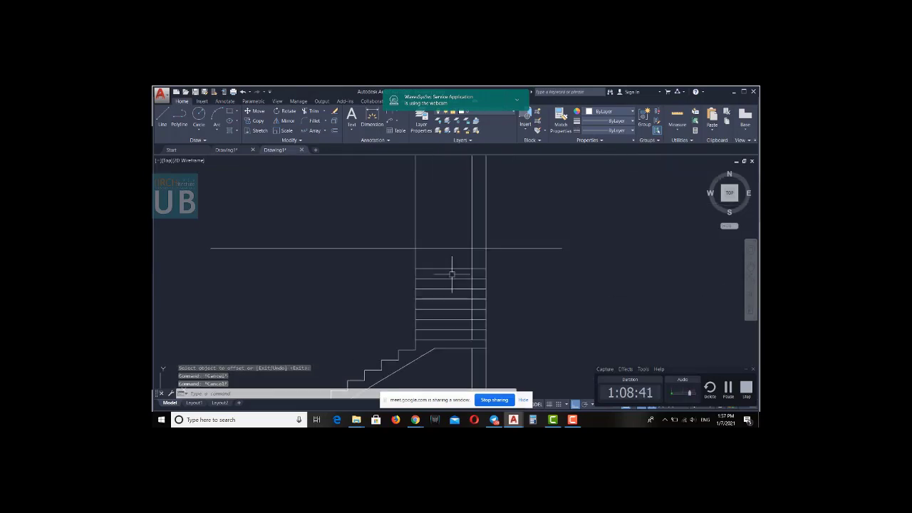
key("Return")
key("Escape")
key("Return")
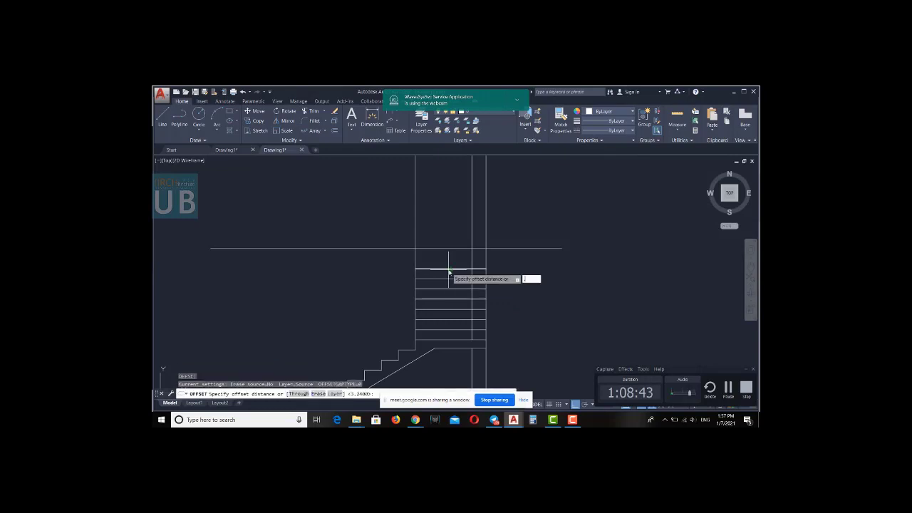
key("Return")
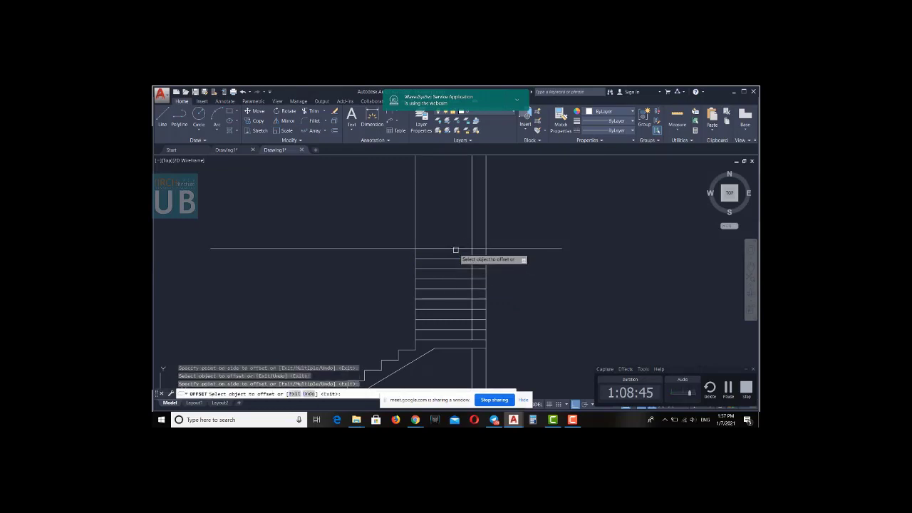
key("Escape")
key("Escape")
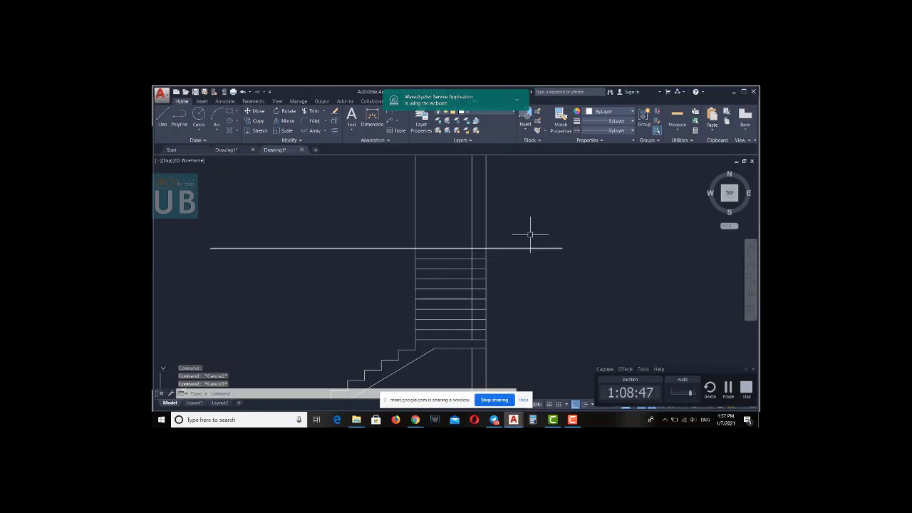
Delete the long horizontal guide line above the landing
left_click(530, 248)
key("Delete")
scroll(494, 271, "down", 2)
Trim the upper tread line ends back to the right stair wall
scroll(485, 278, "up", 4)
type("tr")
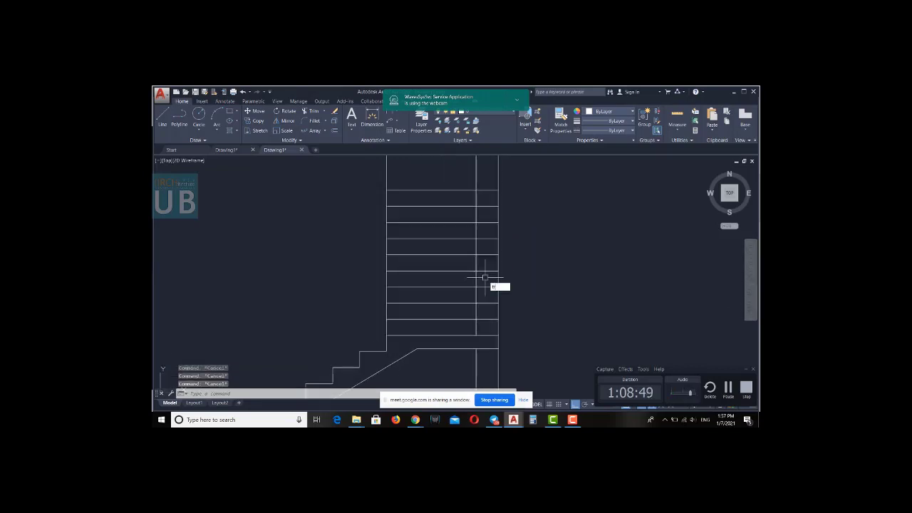
key("Return")
left_click_drag(483, 175, 484, 332)
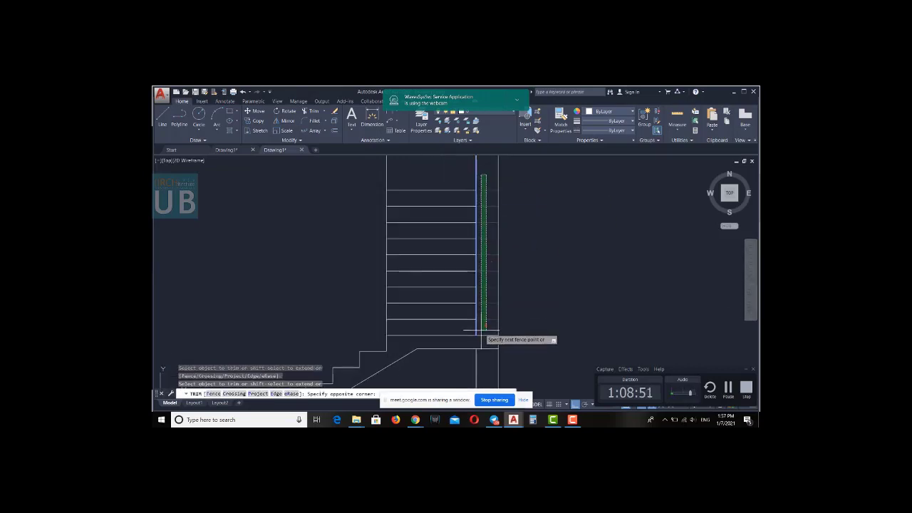
key("Escape")
key("Escape")
scroll(479, 299, "down", 3)
Give the upper-flight tread lines the dashed ACAD_ISO02W100 linetype
left_click_drag(473, 240, 478, 294)
left_click(617, 131)
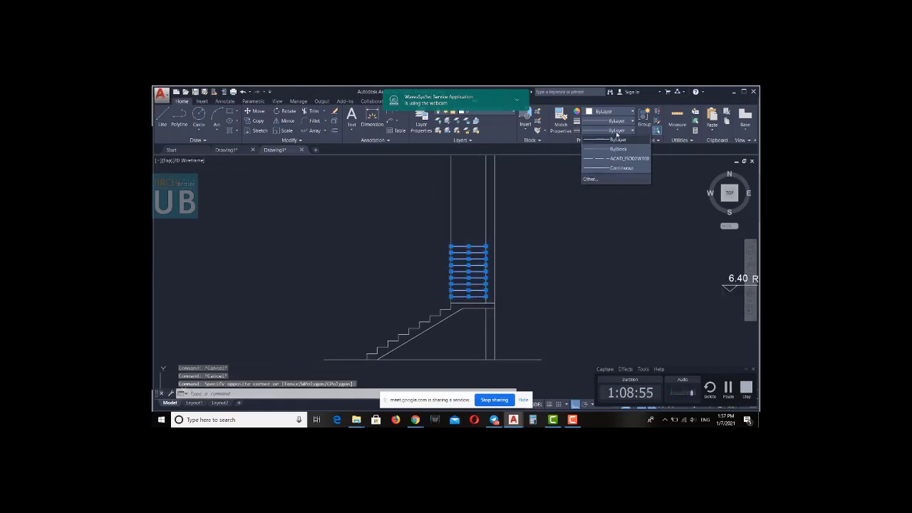
left_click(619, 158)
scroll(477, 271, "up", 2)
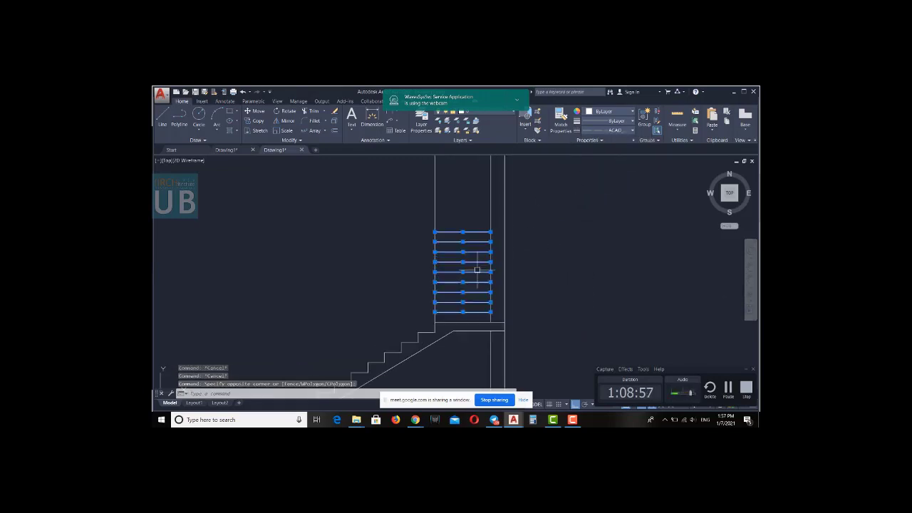